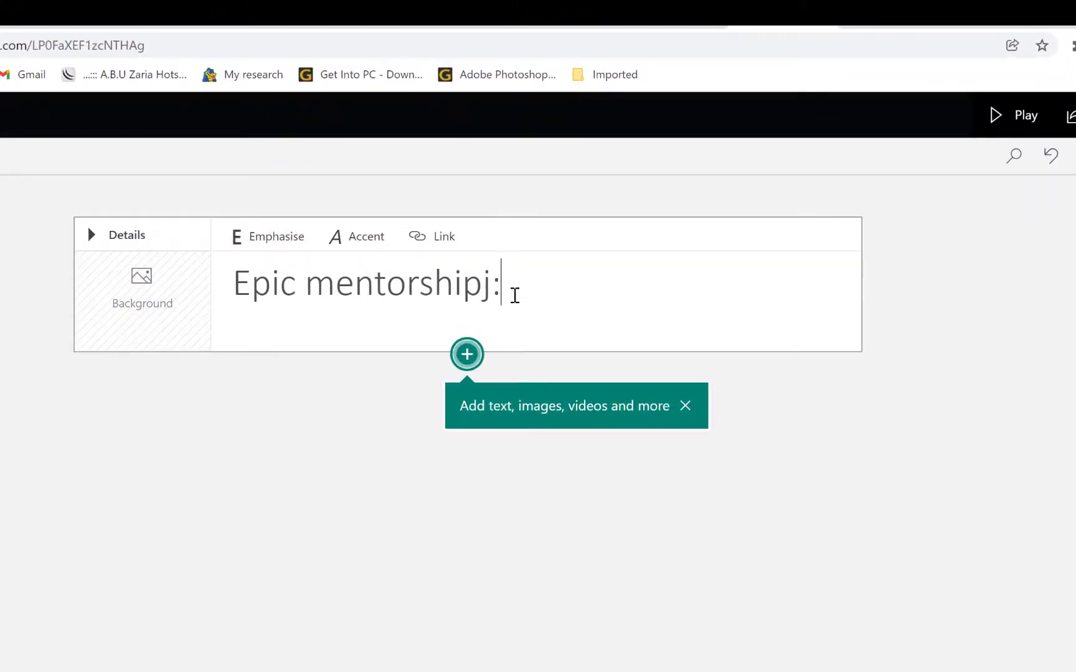
Complete the title as "Epic mentorship: Glaring your ideas" and emphasise the words "Epic mentorship".
text(Glaring your ideas)
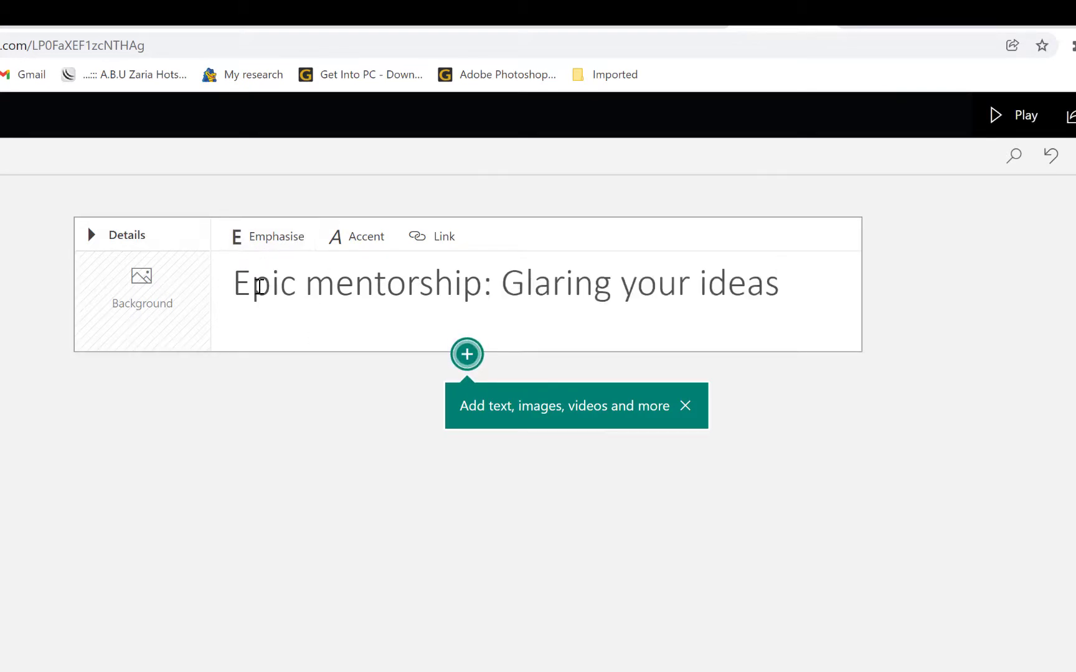
drag(233, 283, 484, 277)
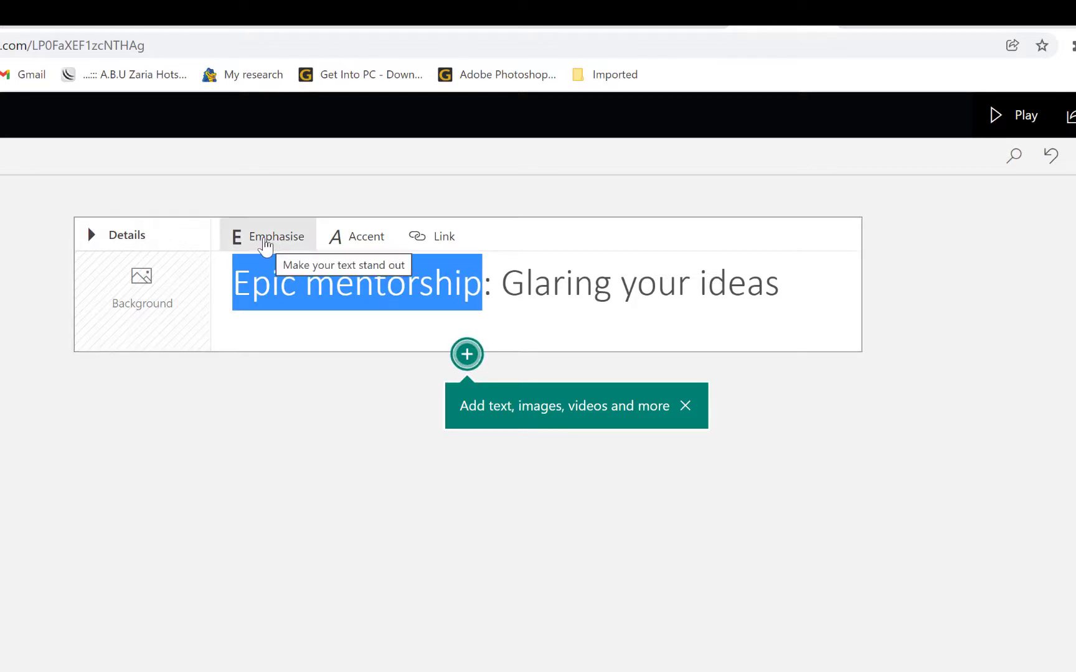
click(269, 246)
click(368, 312)
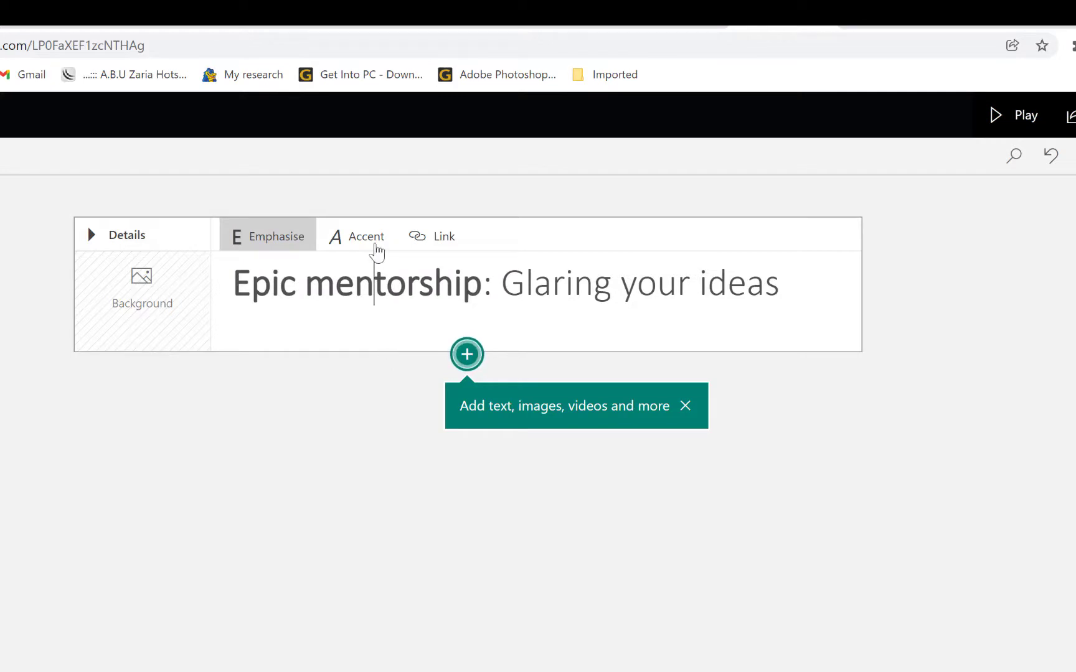
Apply the Accent style to "Glaring your ideas" in the title.
drag(502, 283, 807, 271)
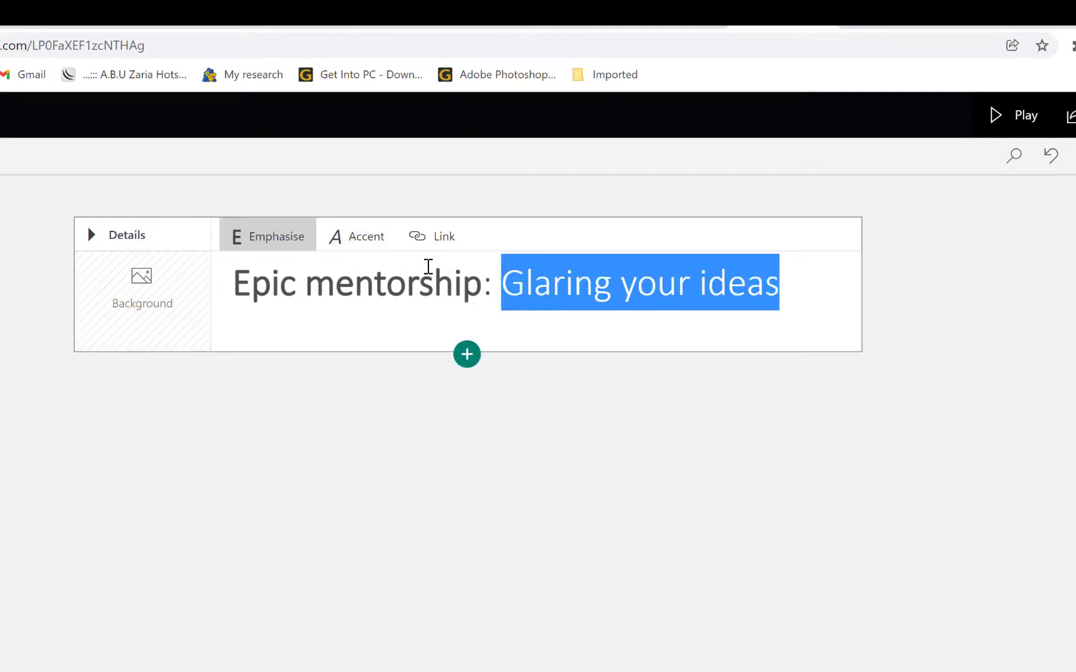
click(359, 248)
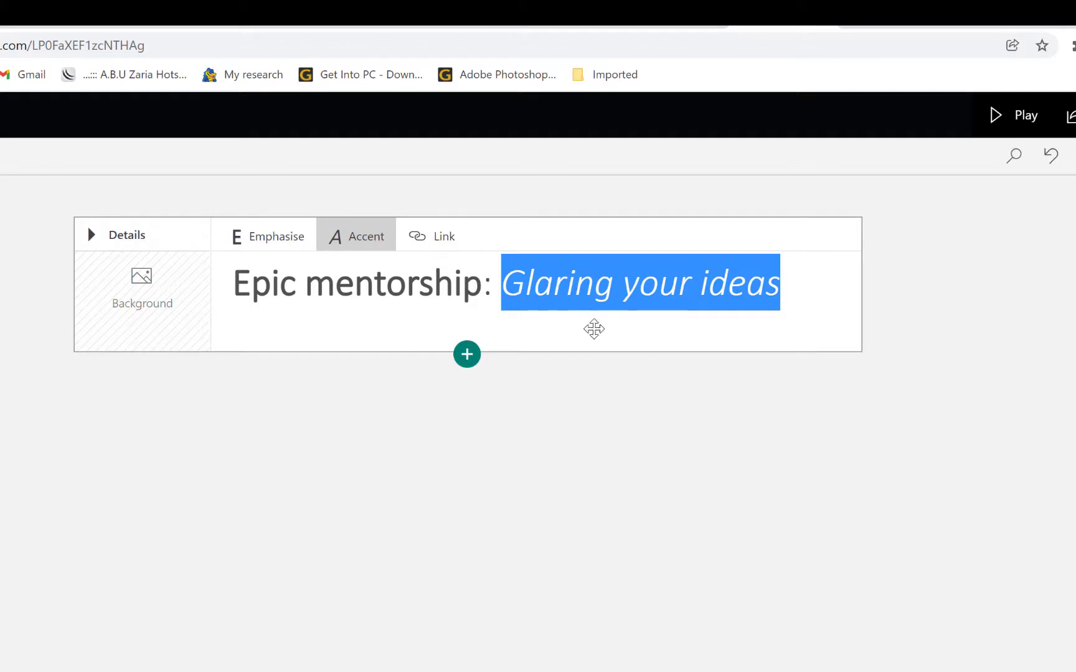
click(598, 300)
Link the words "Epic mentorship" in the title to the web address epicmentorship.org.
drag(235, 282, 483, 280)
click(441, 246)
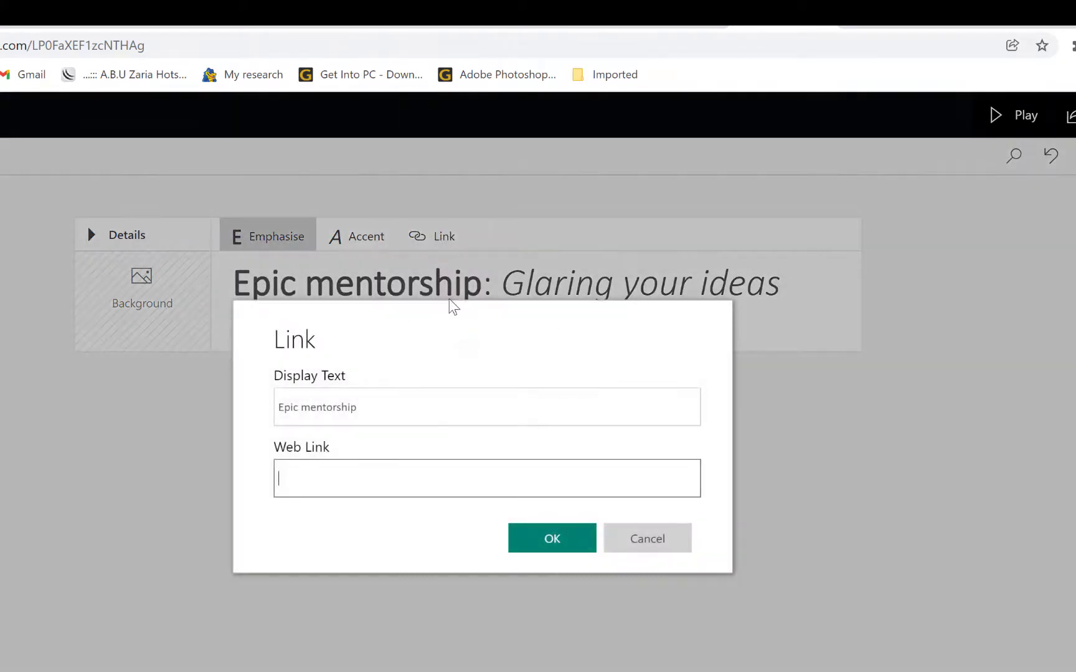
click(396, 472)
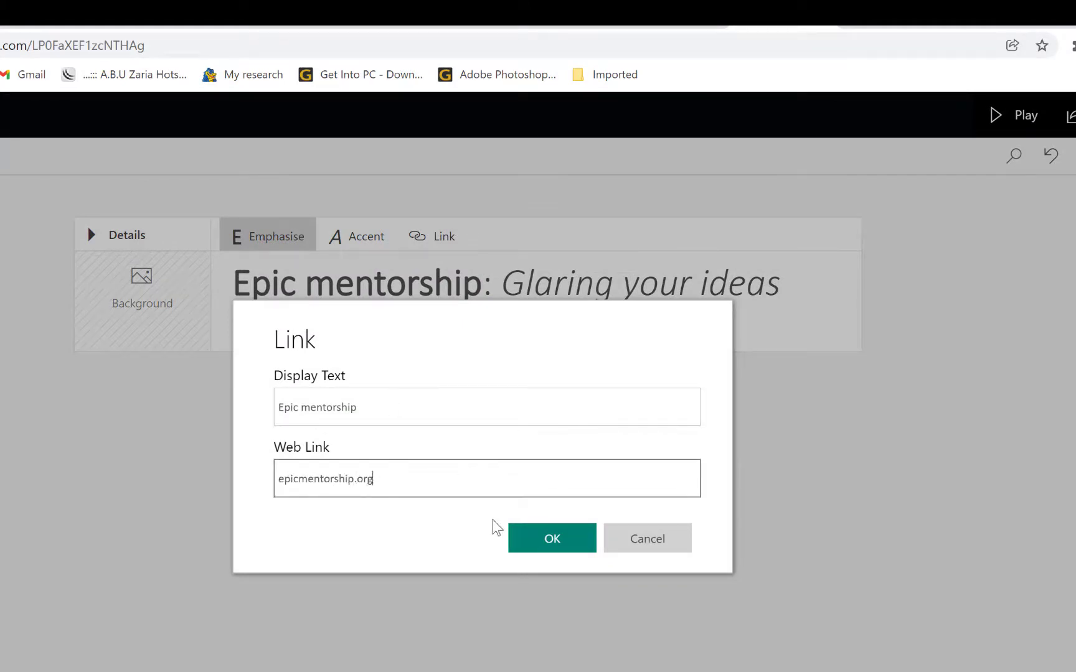
click(551, 539)
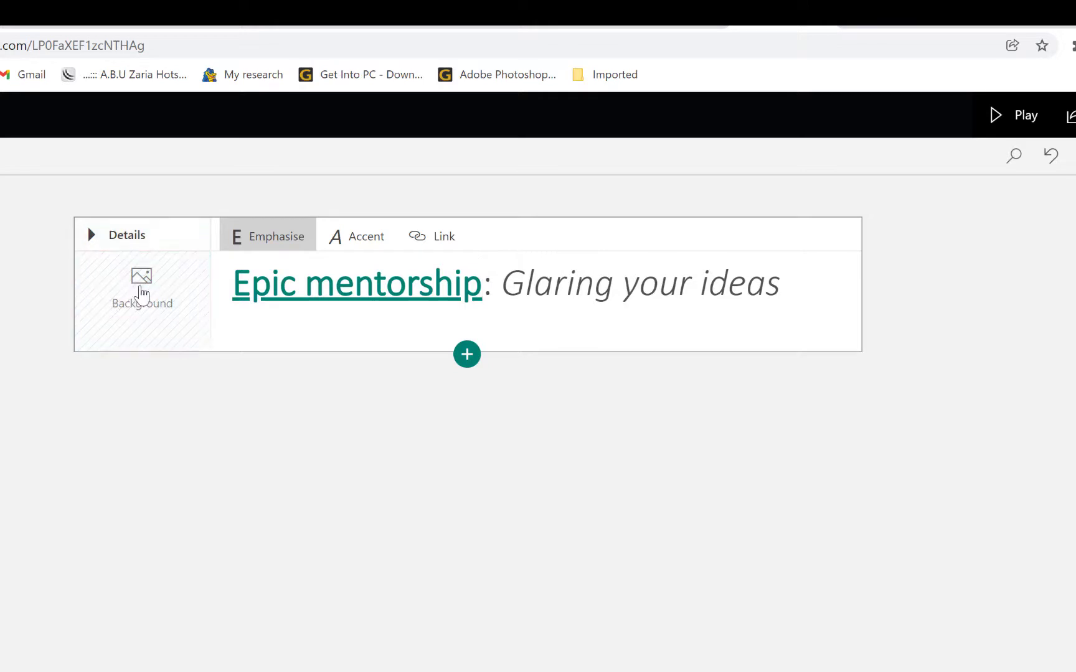
Browse the suggested "Epic mentorship" images for the title card's background.
click(140, 287)
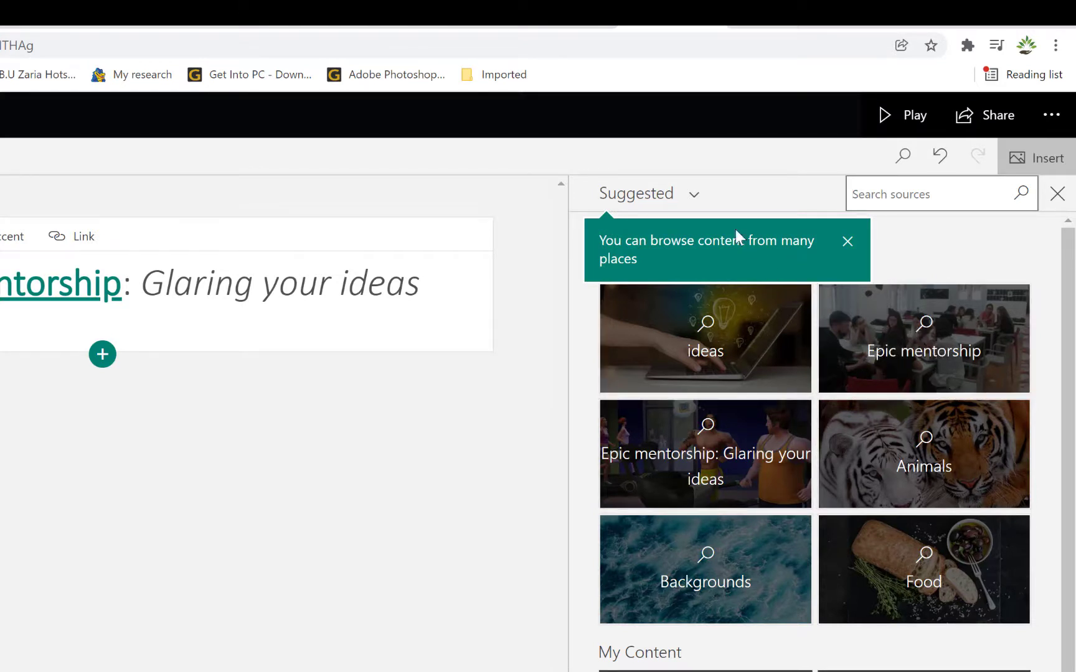
click(914, 335)
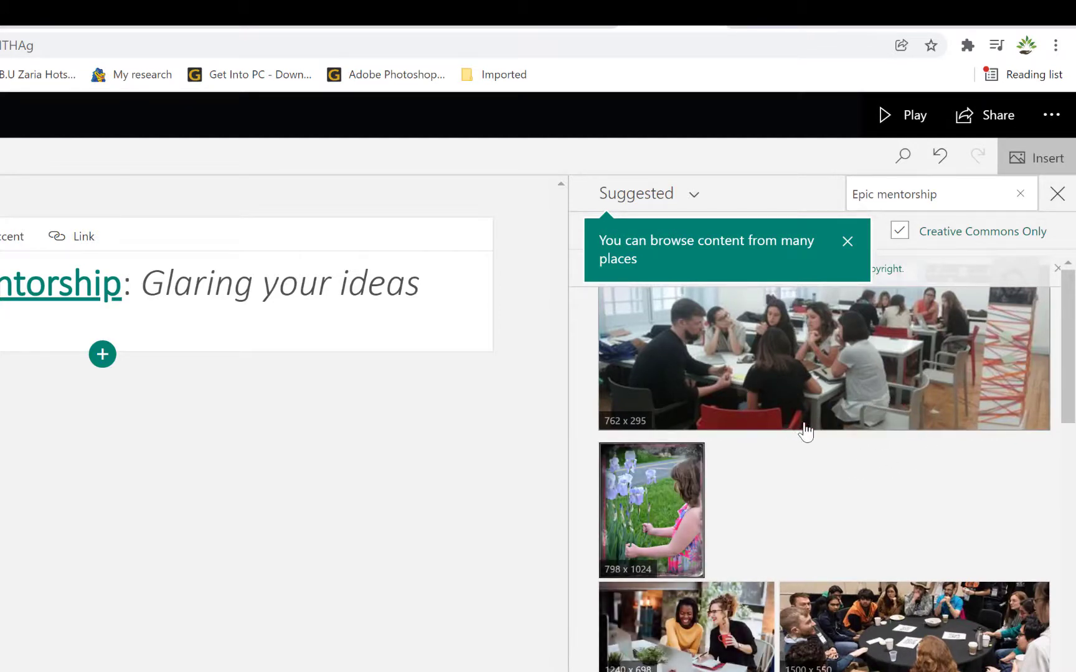
Try to add both the 762 x 295 classroom photo and the 1500 x 550 round-table photo to the title card.
click(792, 377)
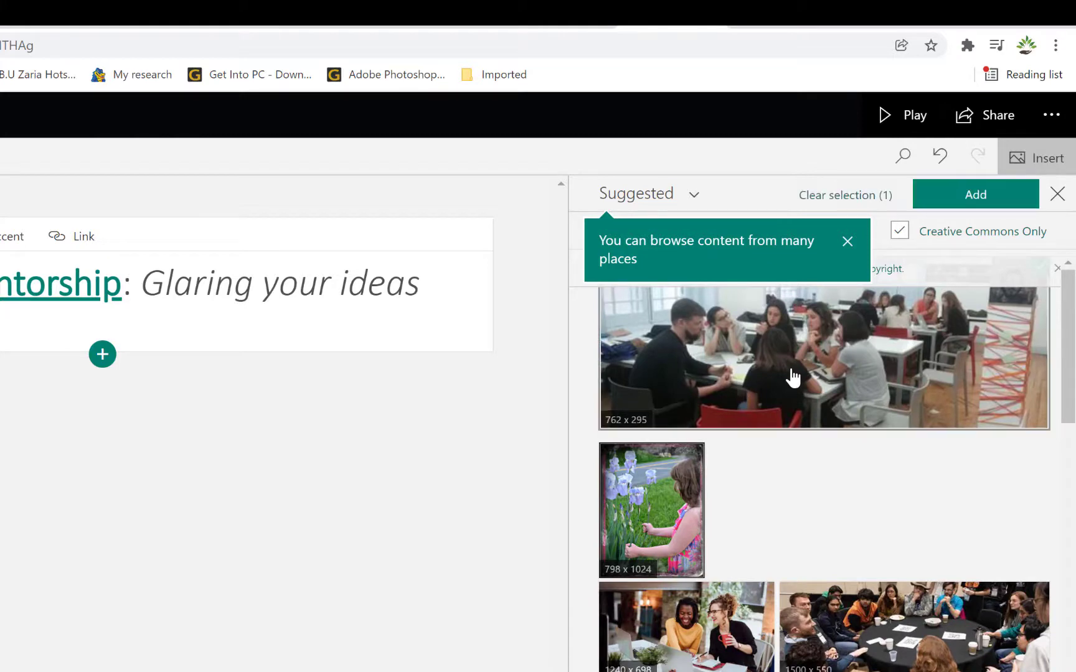
scroll(808, 361, down, 10)
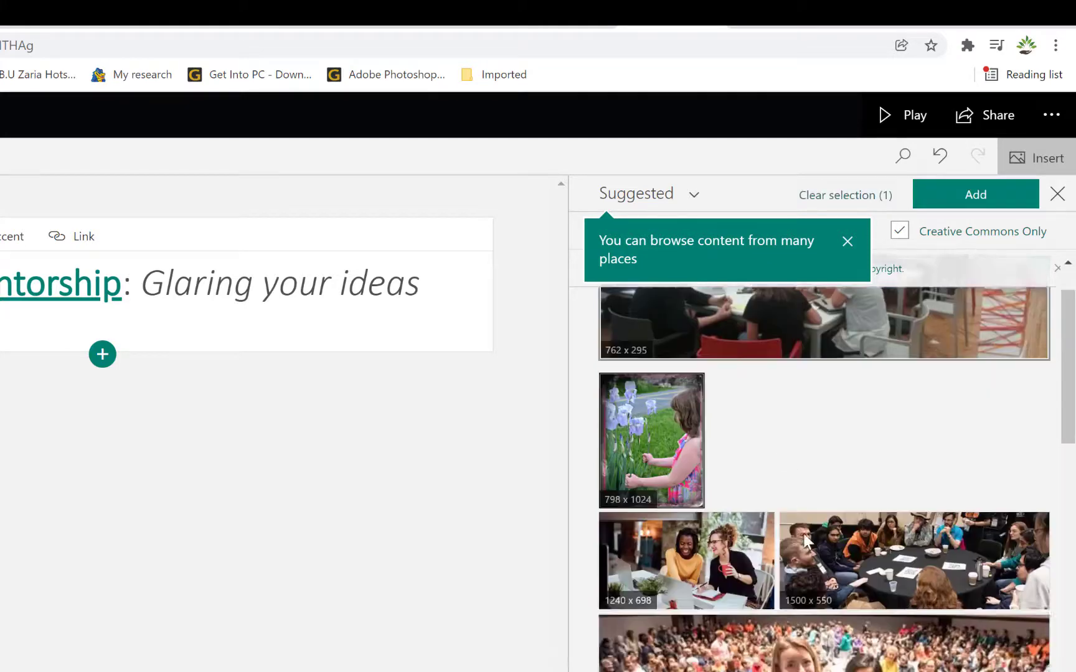
scroll(807, 545, down, 10)
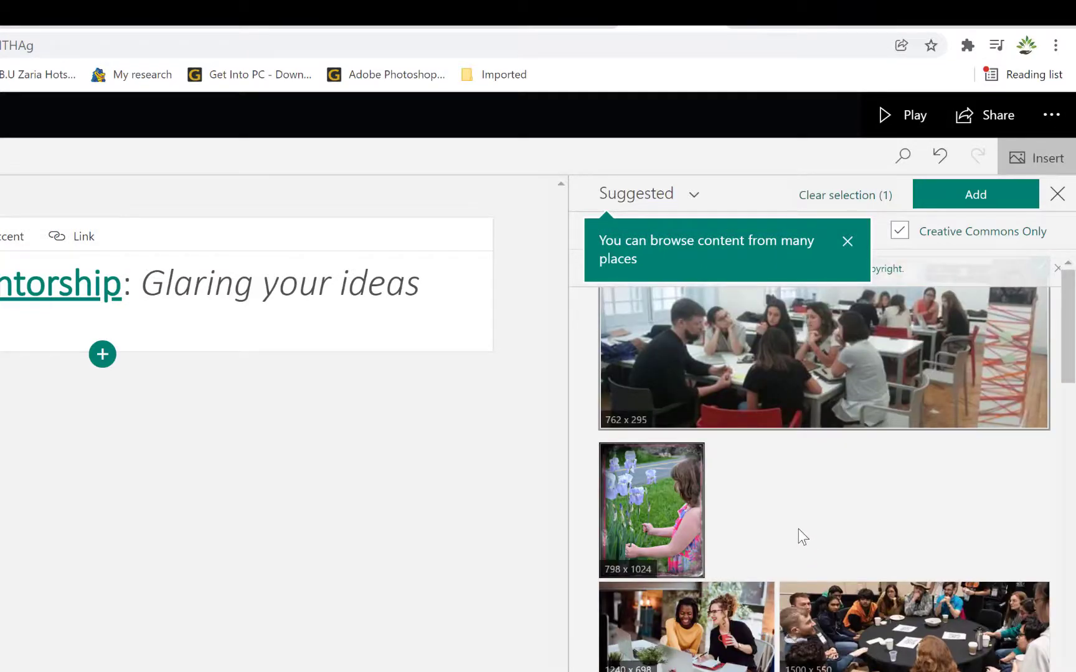
click(892, 628)
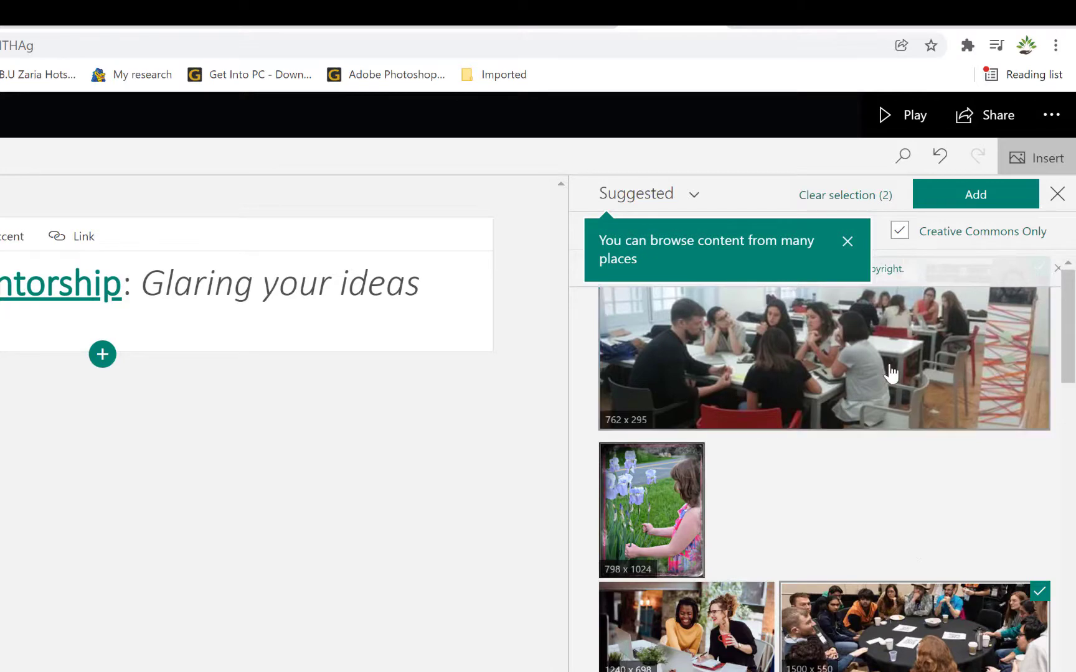
click(943, 196)
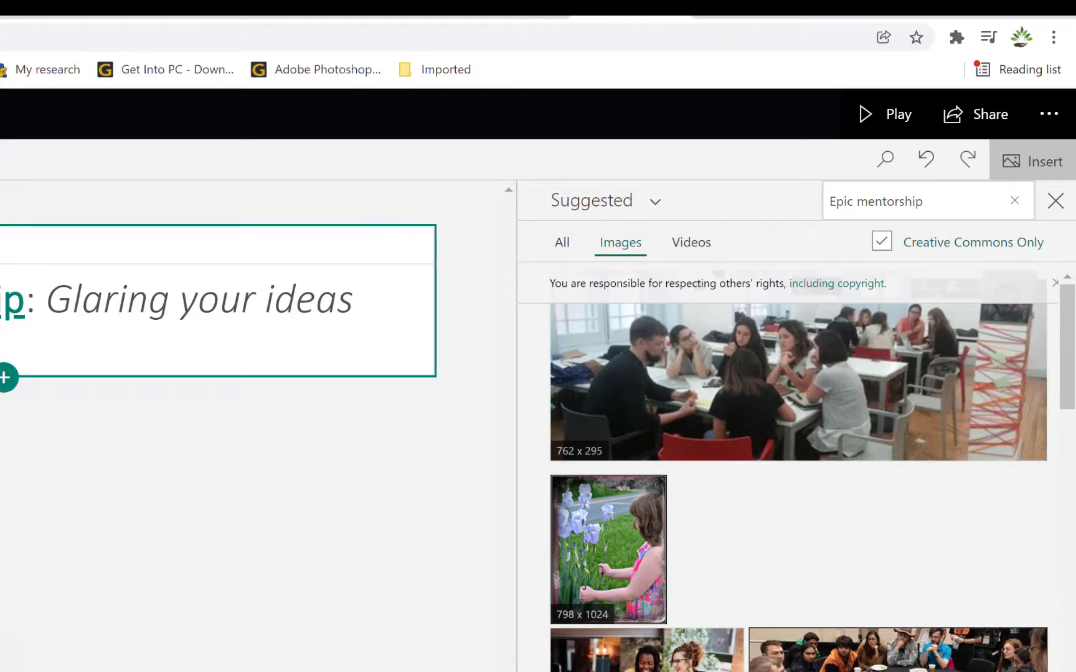
Add only the 1500 x 550 round-table group photo as the title card's background and close the image suggestions.
click(803, 651)
click(982, 206)
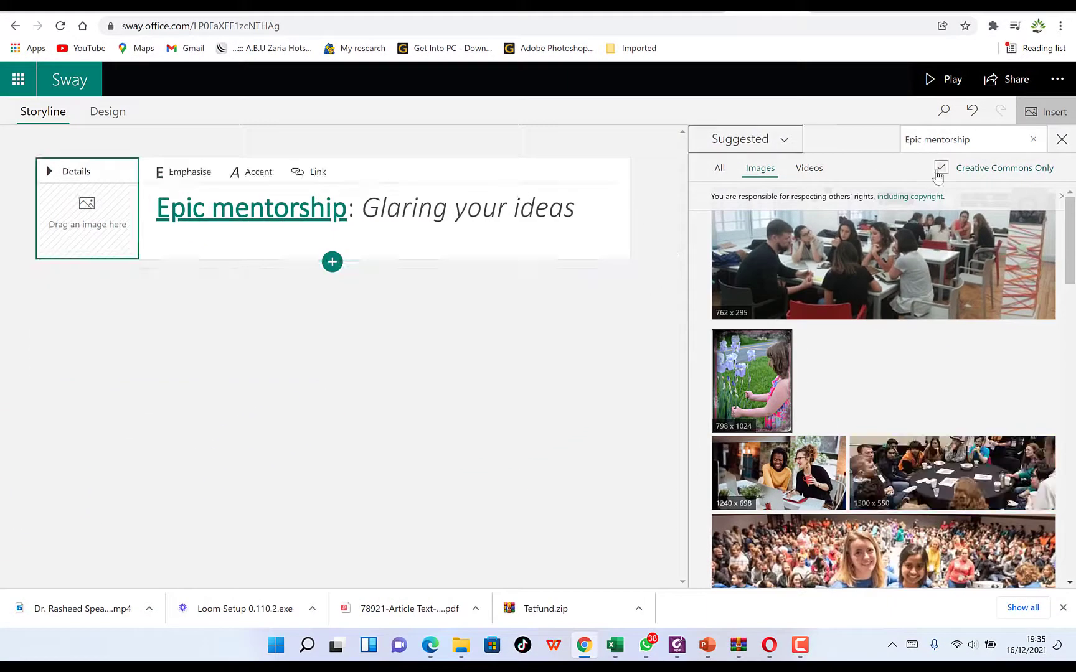
click(957, 457)
click(1010, 140)
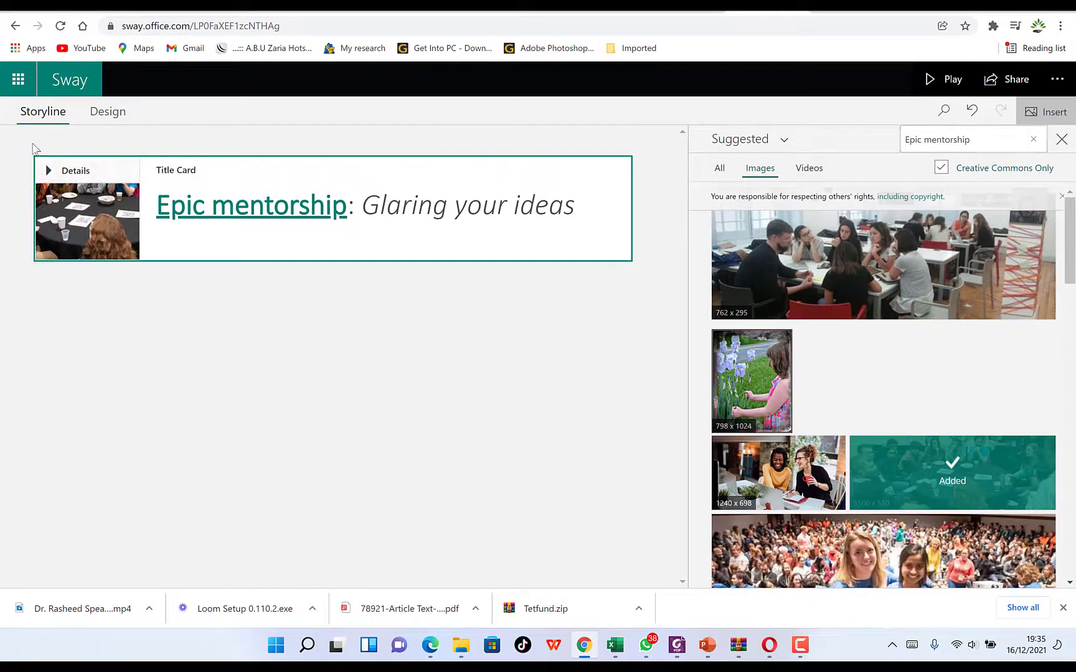
click(1061, 140)
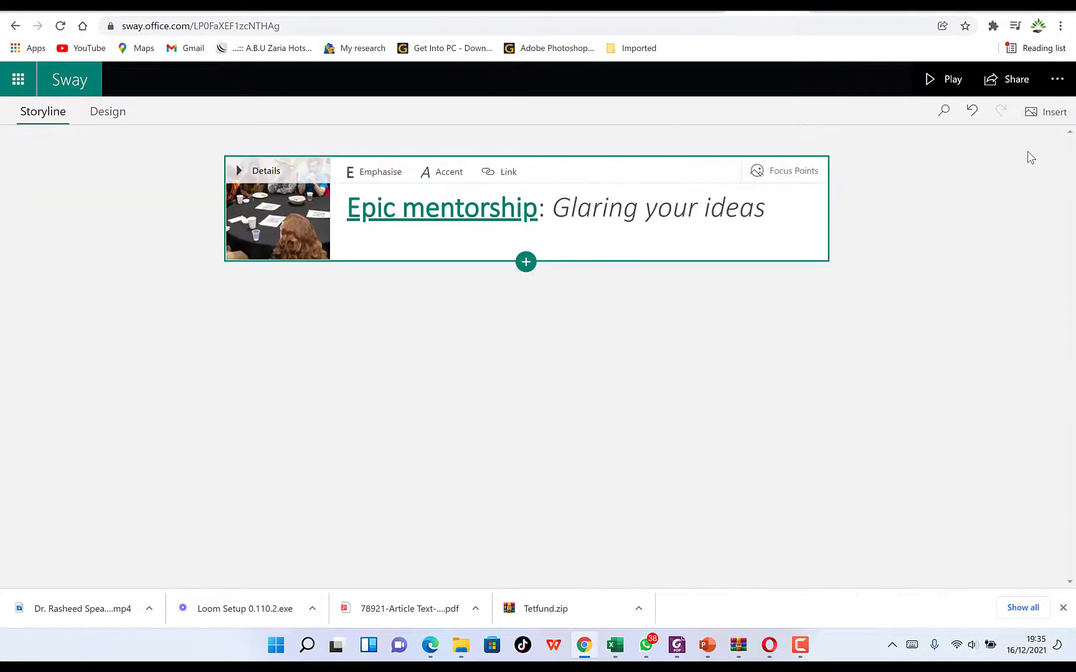
Add a Heading 1 card below the title card reading "About" followed by the mentor's title and name.
click(526, 262)
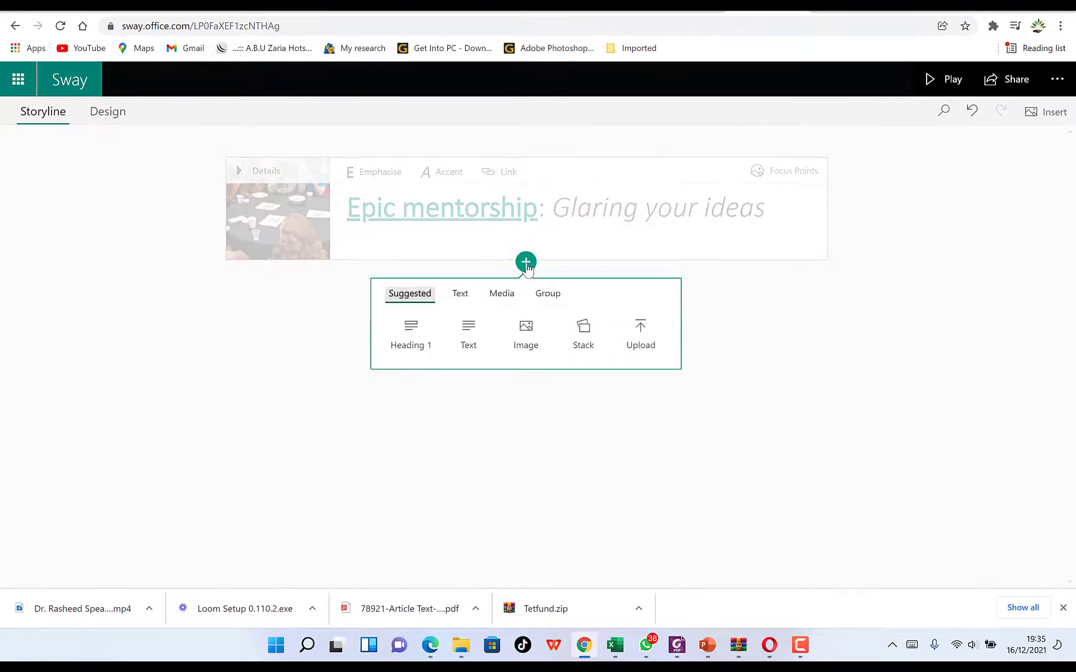
click(410, 329)
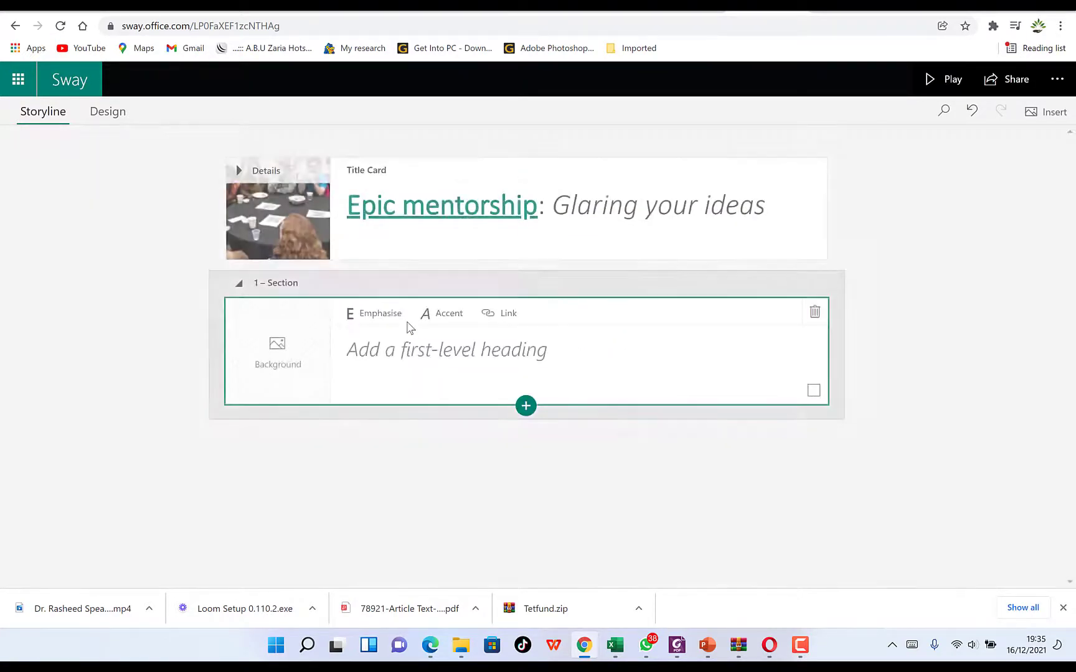
click(374, 355)
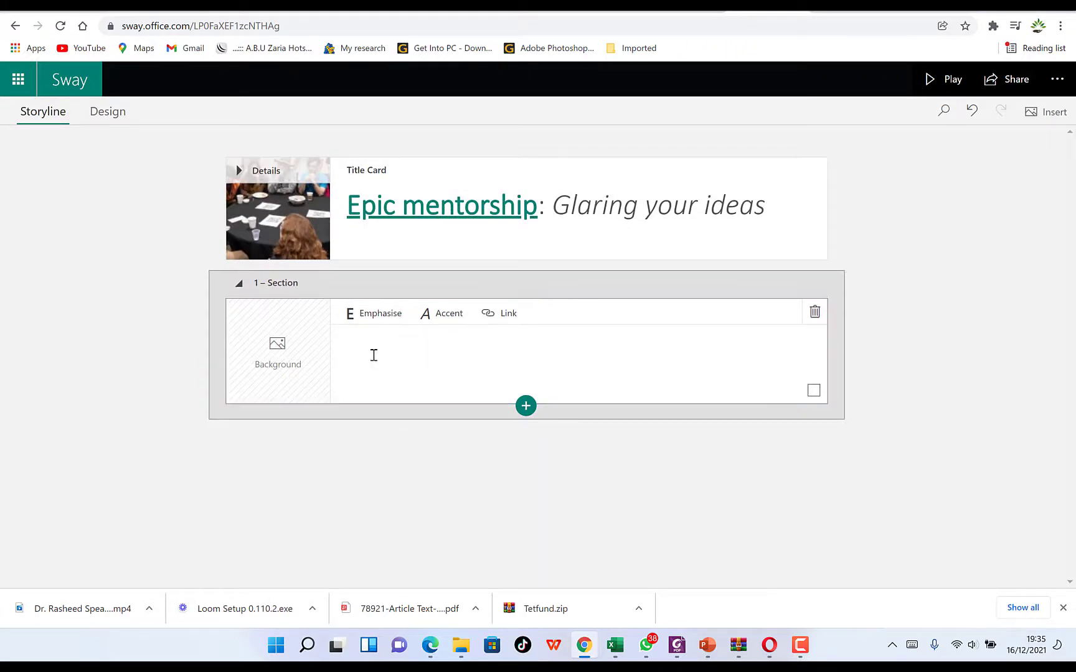
text(About Dr. Rasheed)
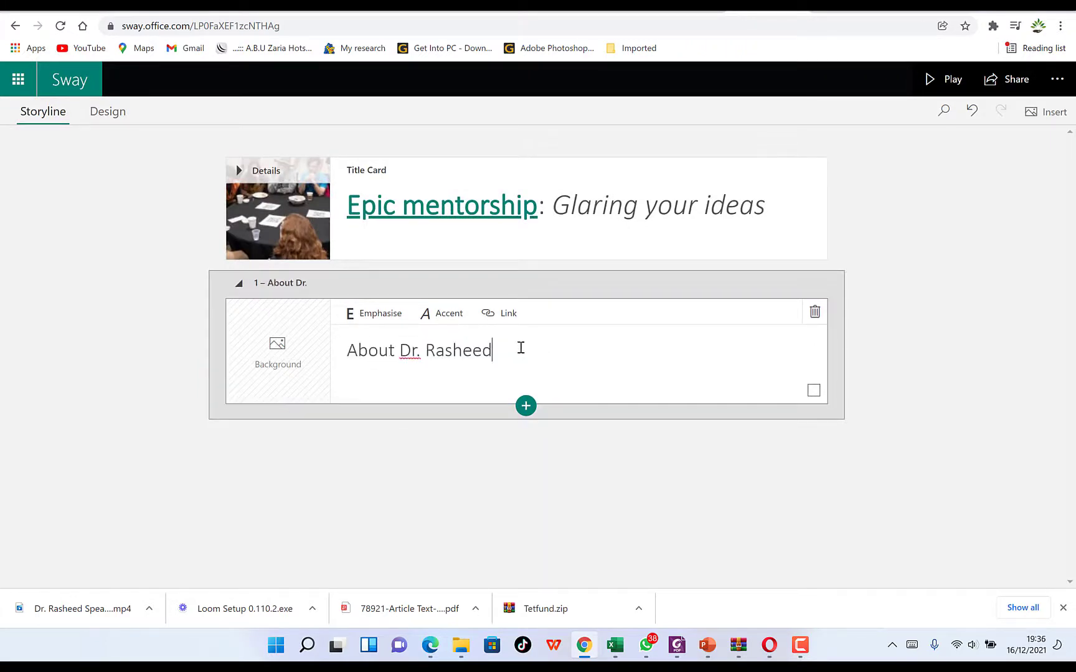
Emphasise the mentor's title and name in the section heading.
drag(527, 356, 399, 350)
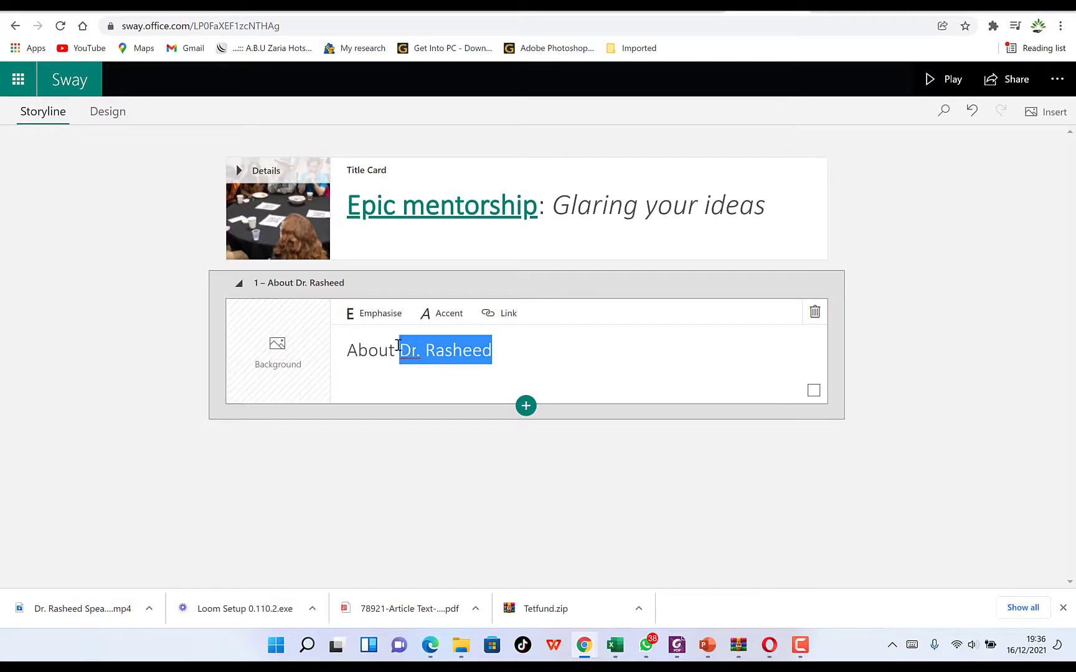
click(377, 323)
click(500, 353)
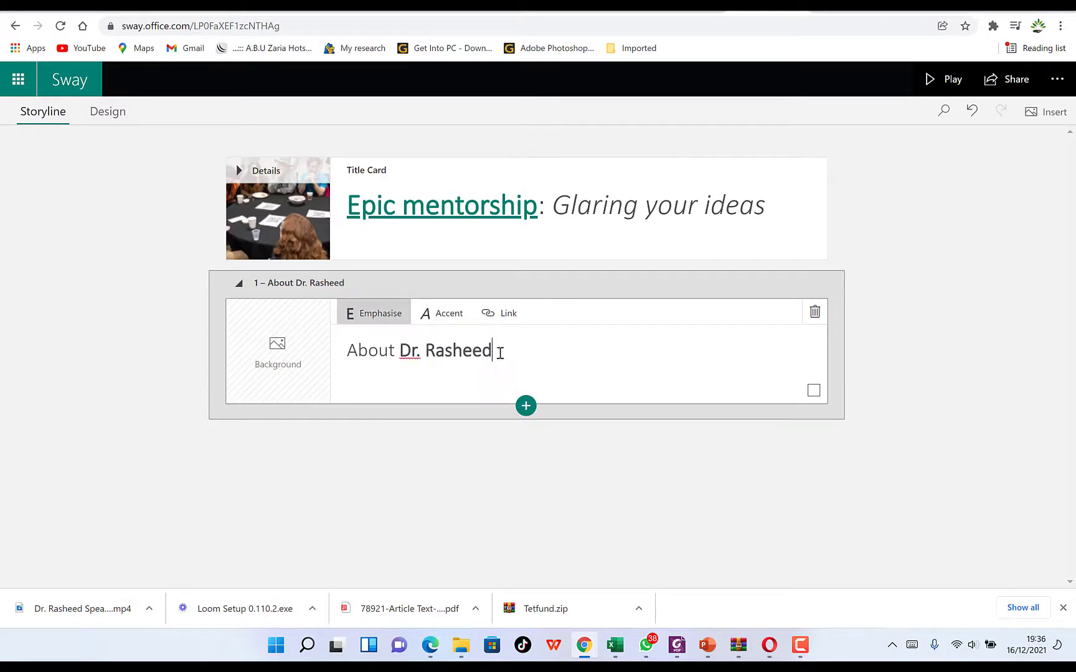
Set the section heading's background to the portrait DSC_5081 from the Pictures folder on this device.
click(271, 349)
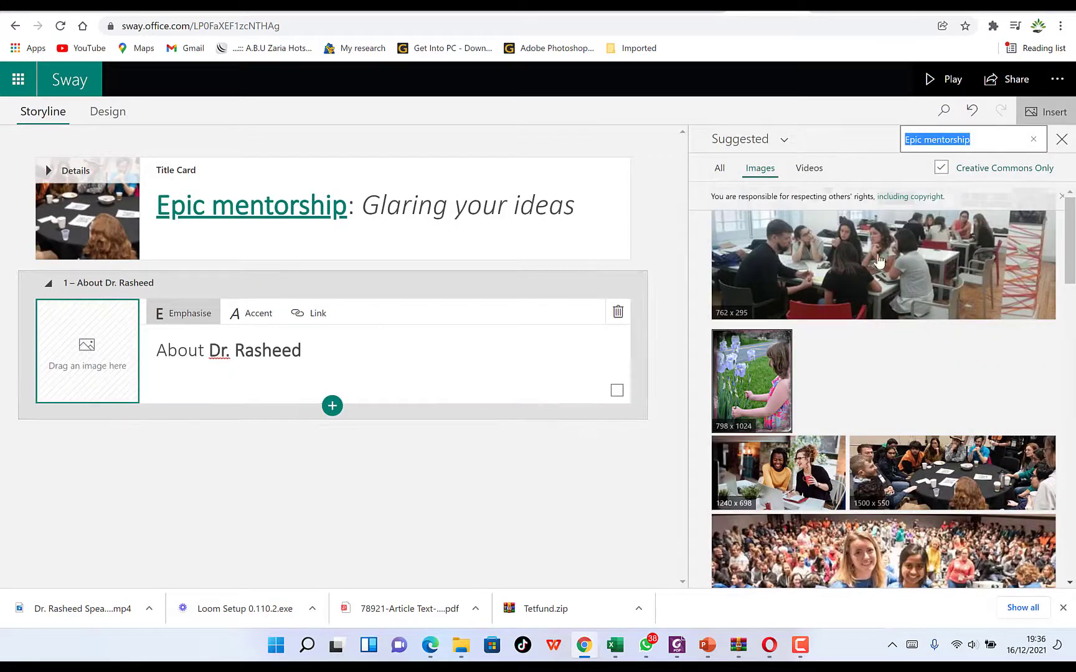
click(720, 177)
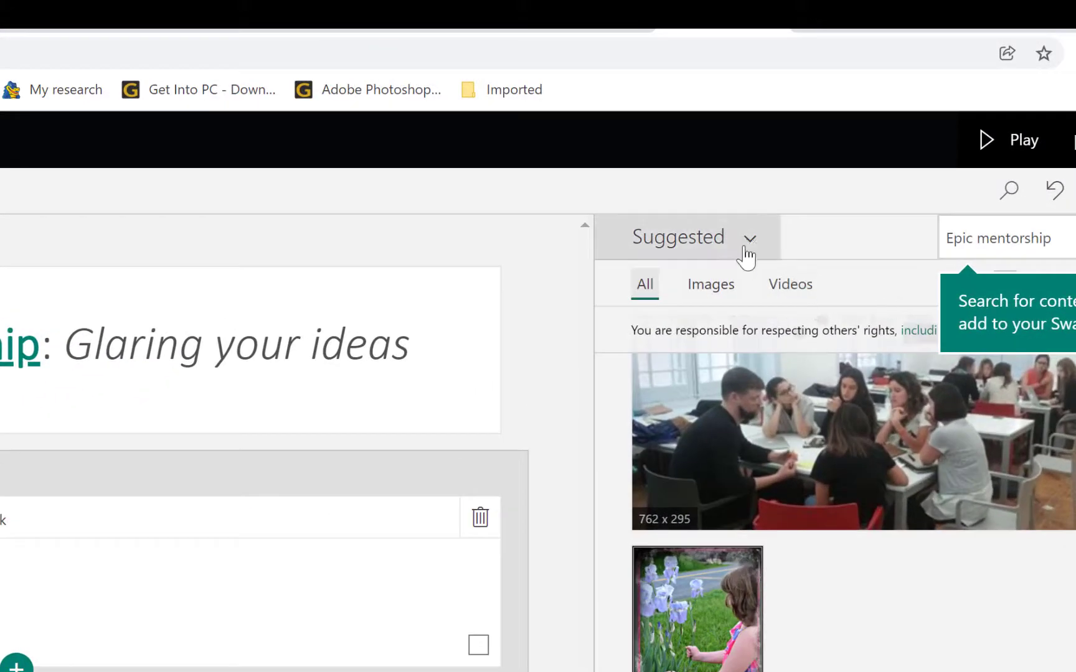
click(749, 248)
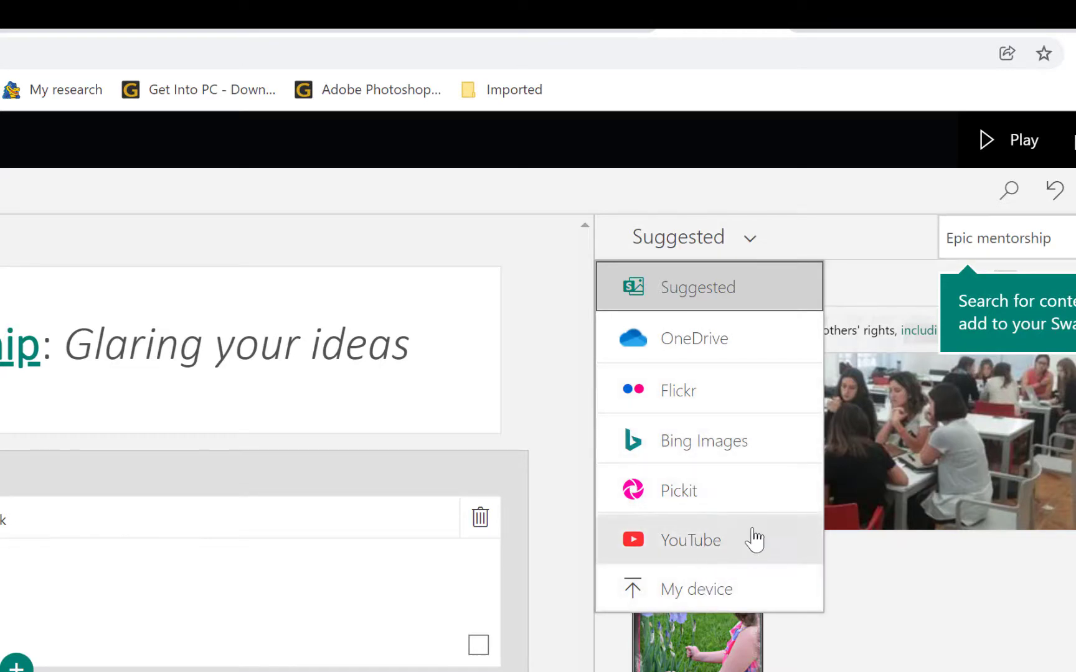
click(681, 590)
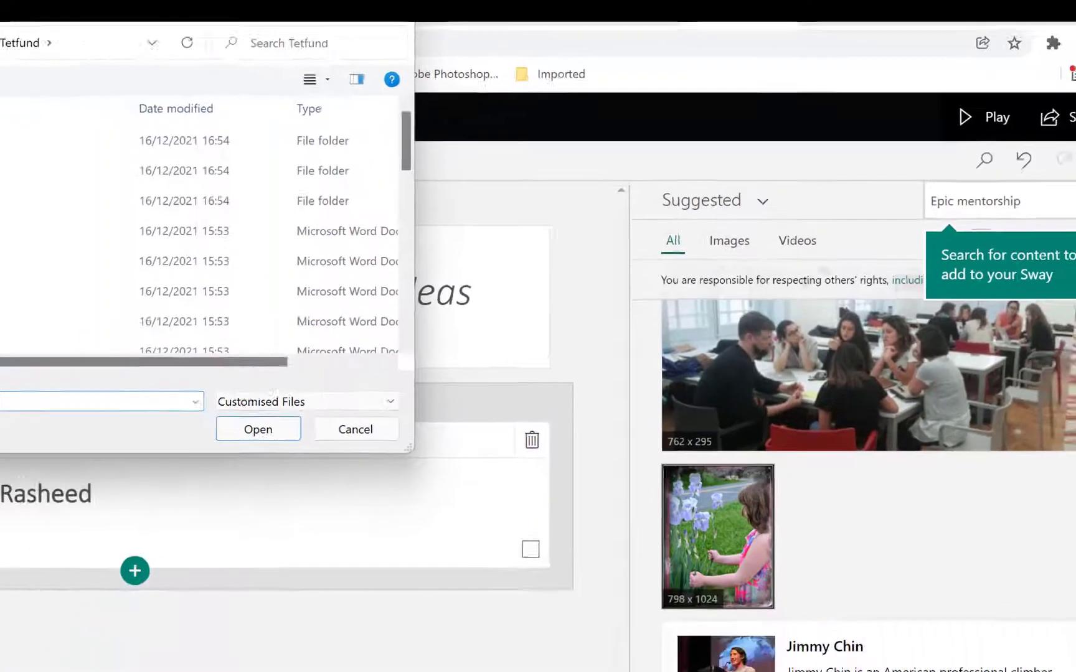
click(55, 195)
scroll(260, 175, down, 7)
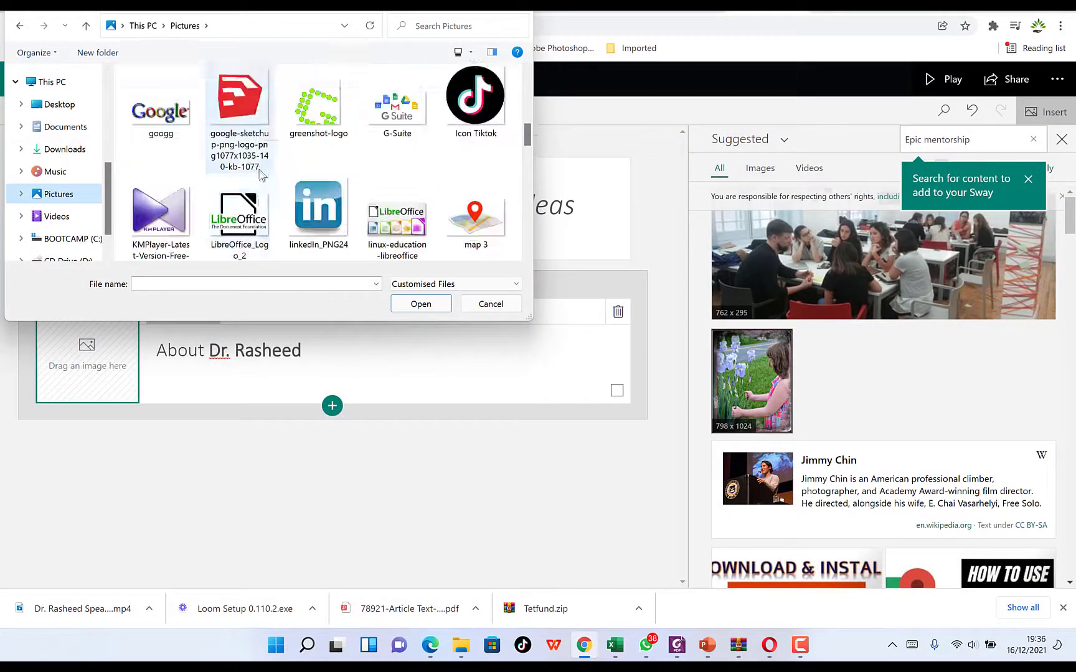
scroll(261, 173, up, 2)
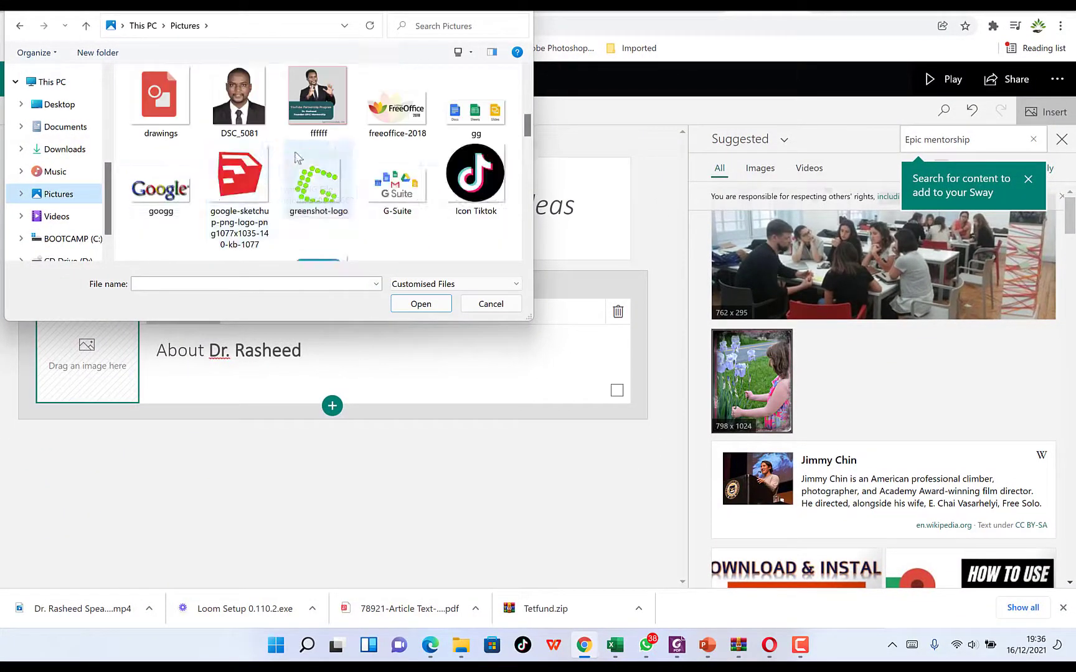
click(260, 101)
click(420, 304)
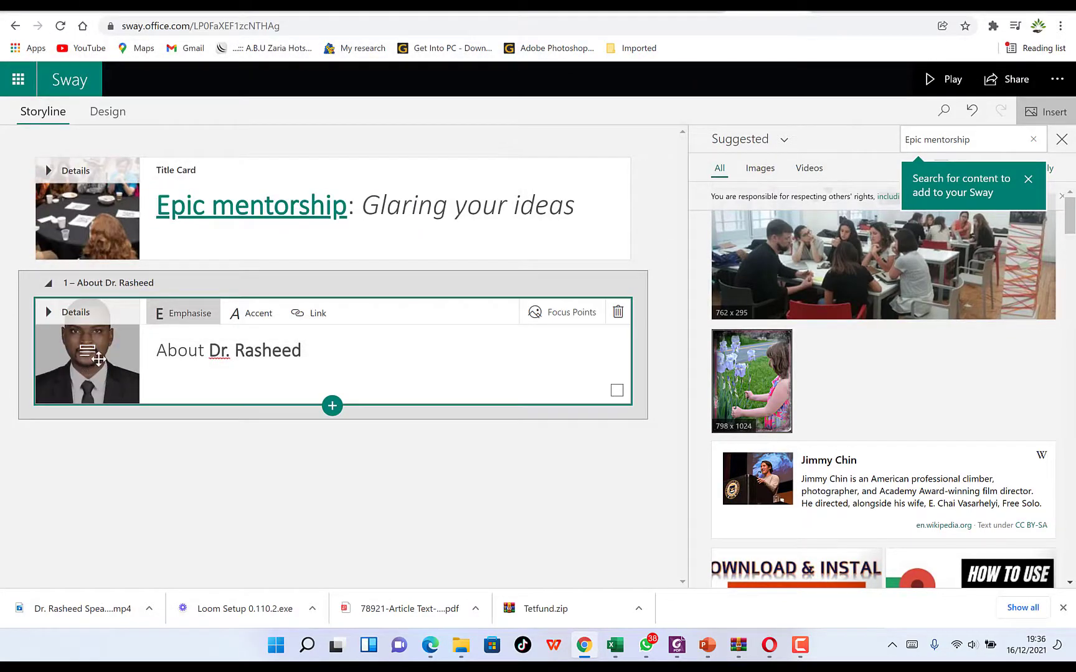
Expand the section heading's details and place a focus point on the forehead in the background portrait.
click(47, 315)
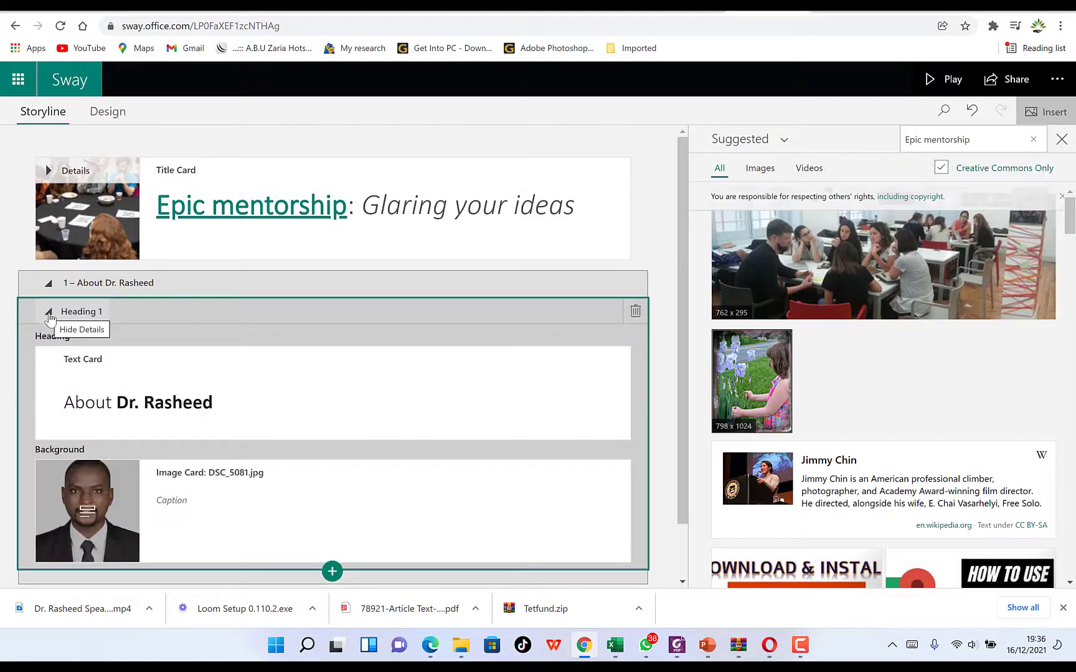
click(88, 506)
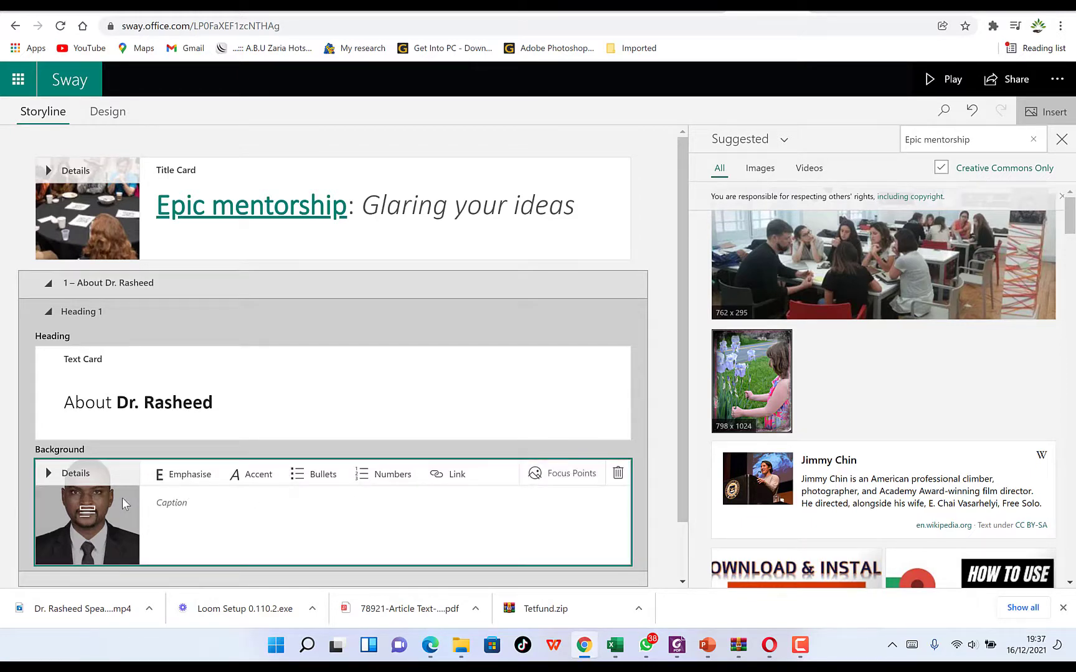
click(570, 474)
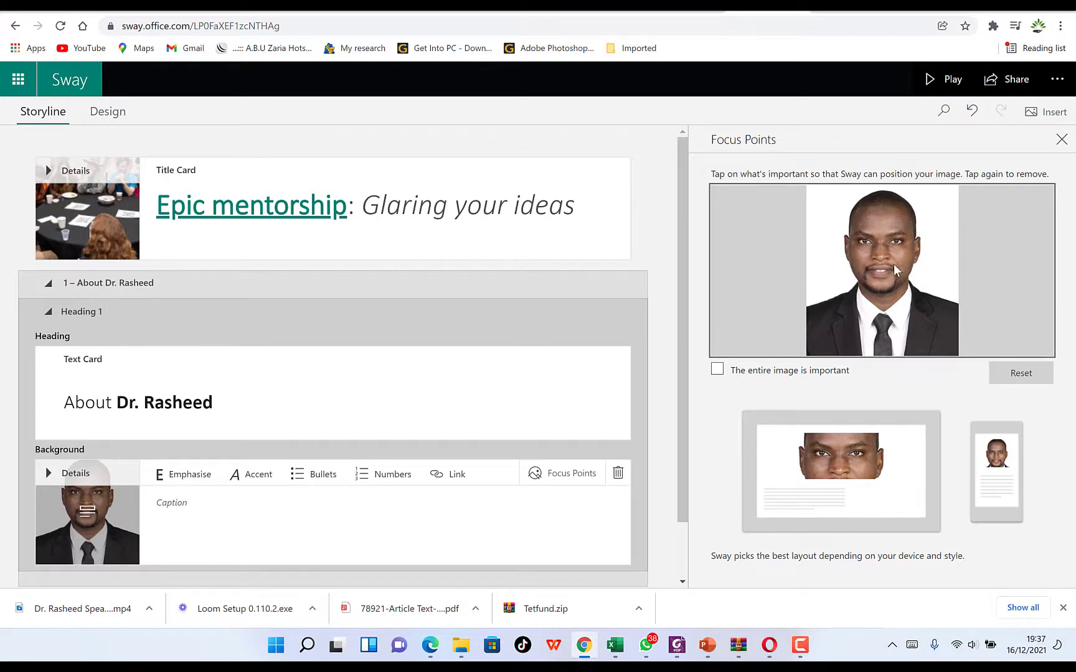
click(876, 231)
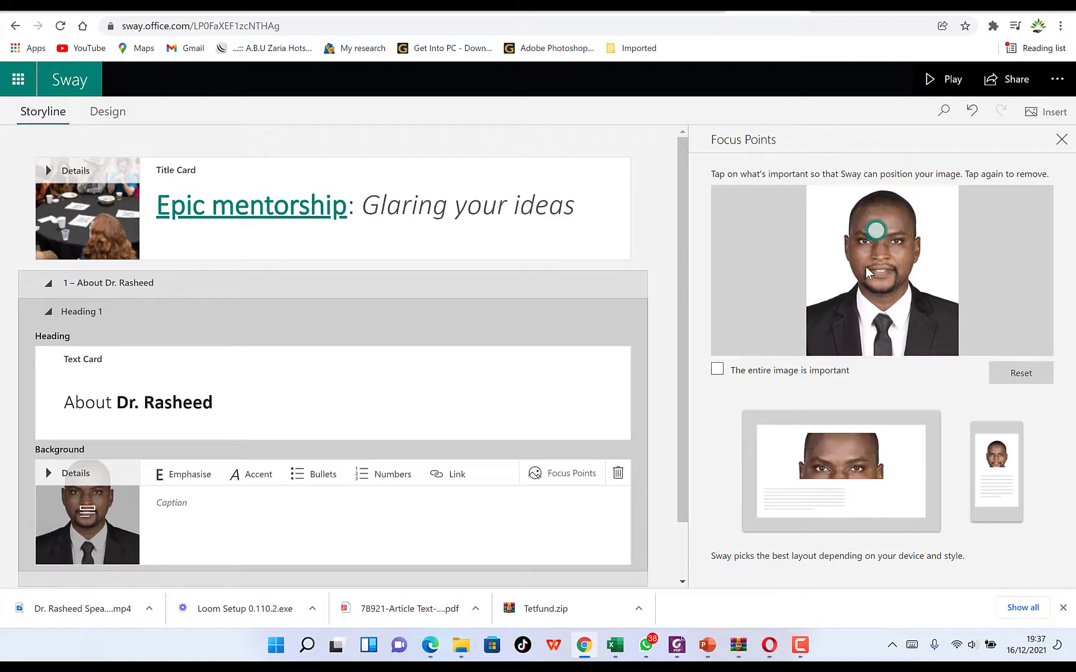
Add focus points on the portrait's mouth, both sides of the collar, the top of the head and the side of the face.
click(866, 270)
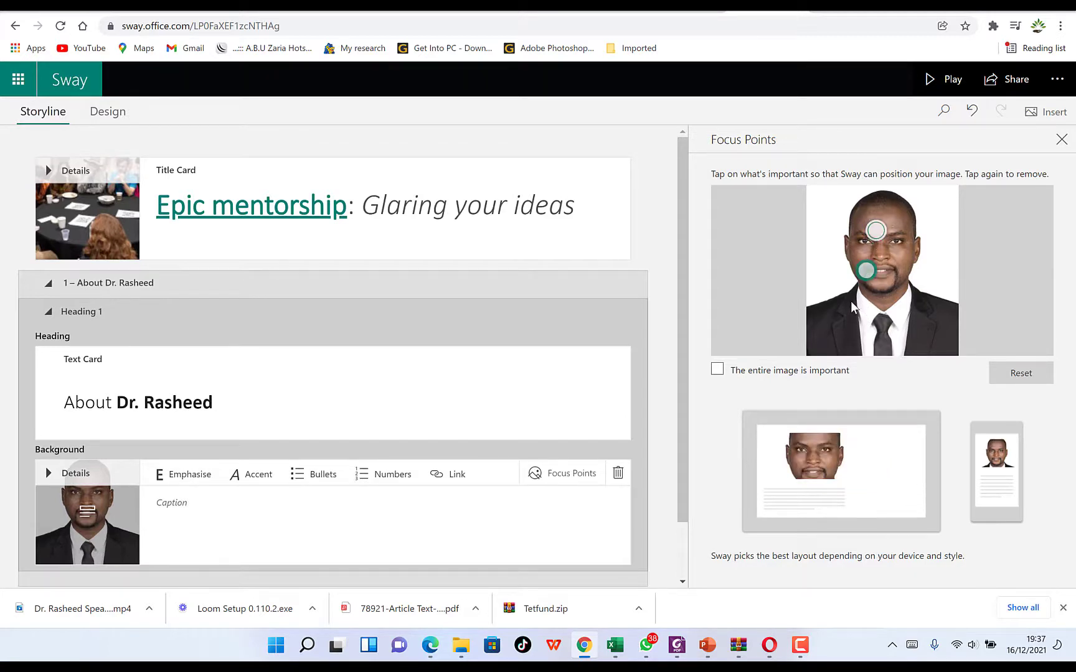
click(851, 301)
click(896, 297)
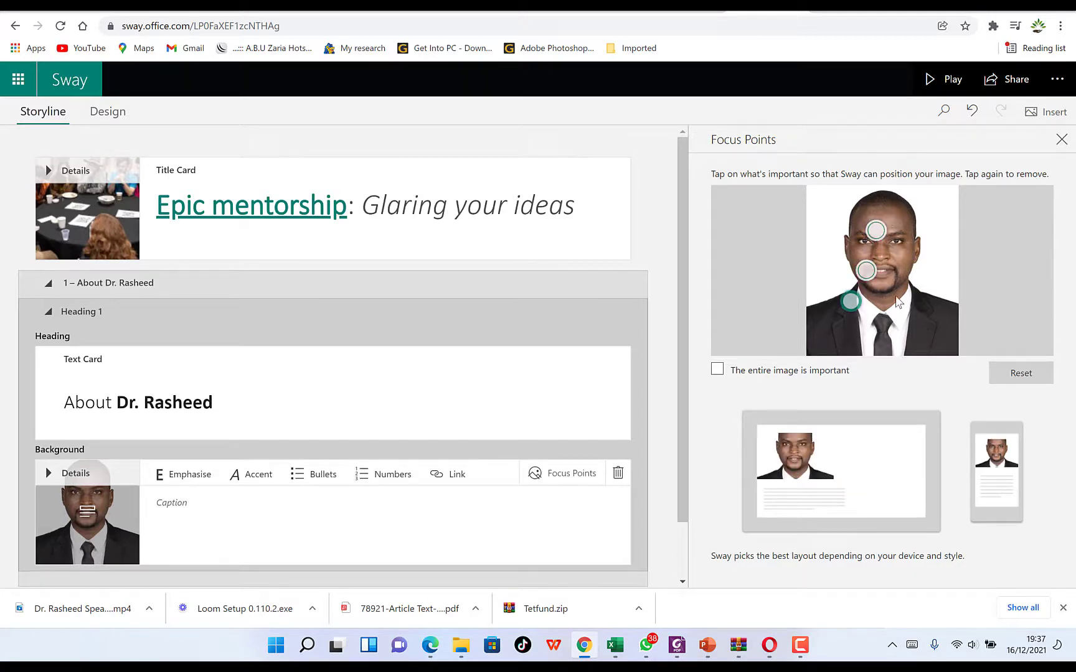
click(905, 198)
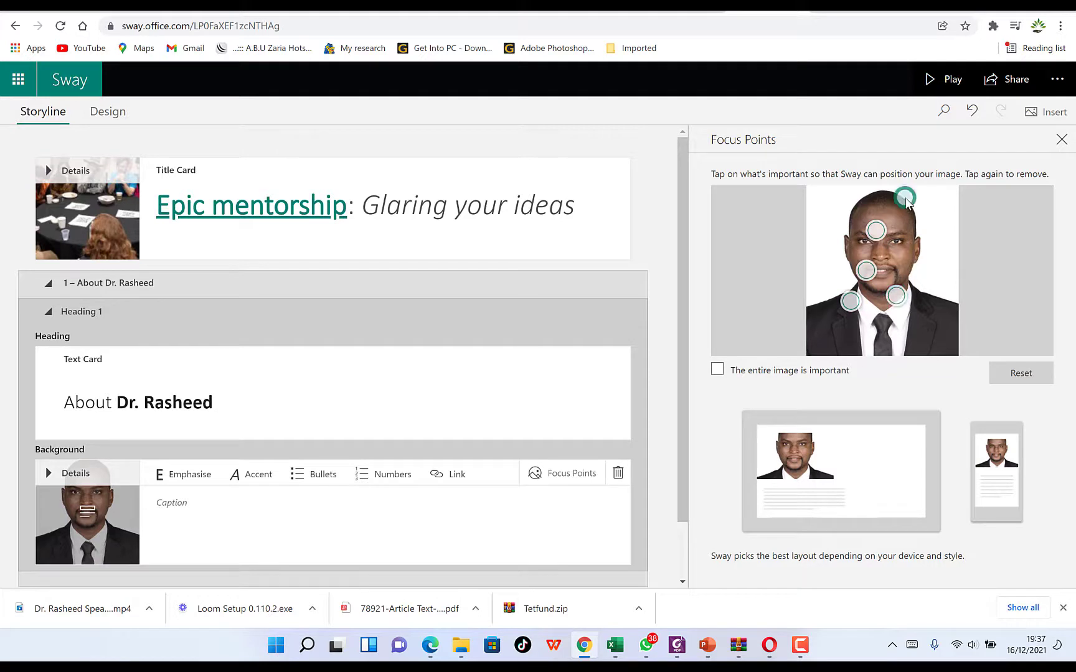
click(872, 197)
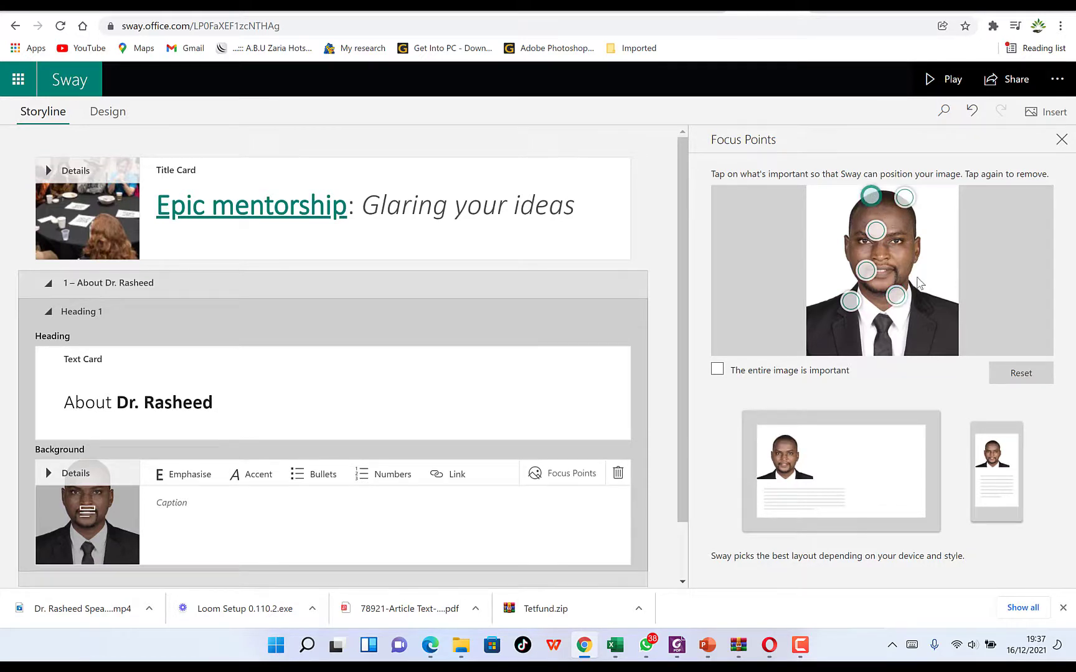
click(913, 243)
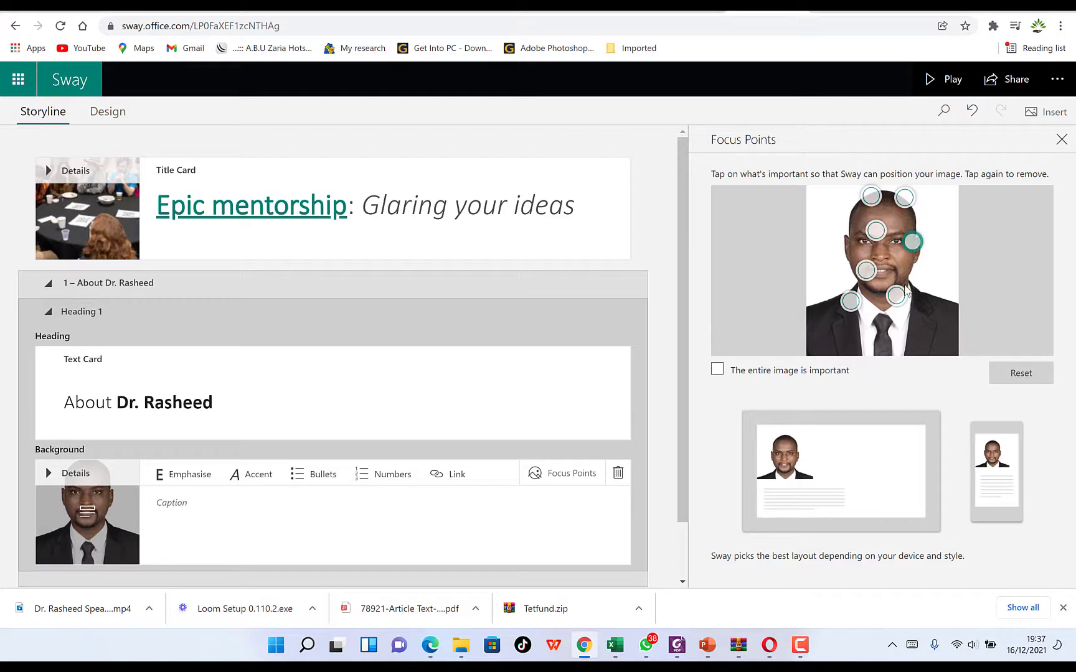
click(912, 277)
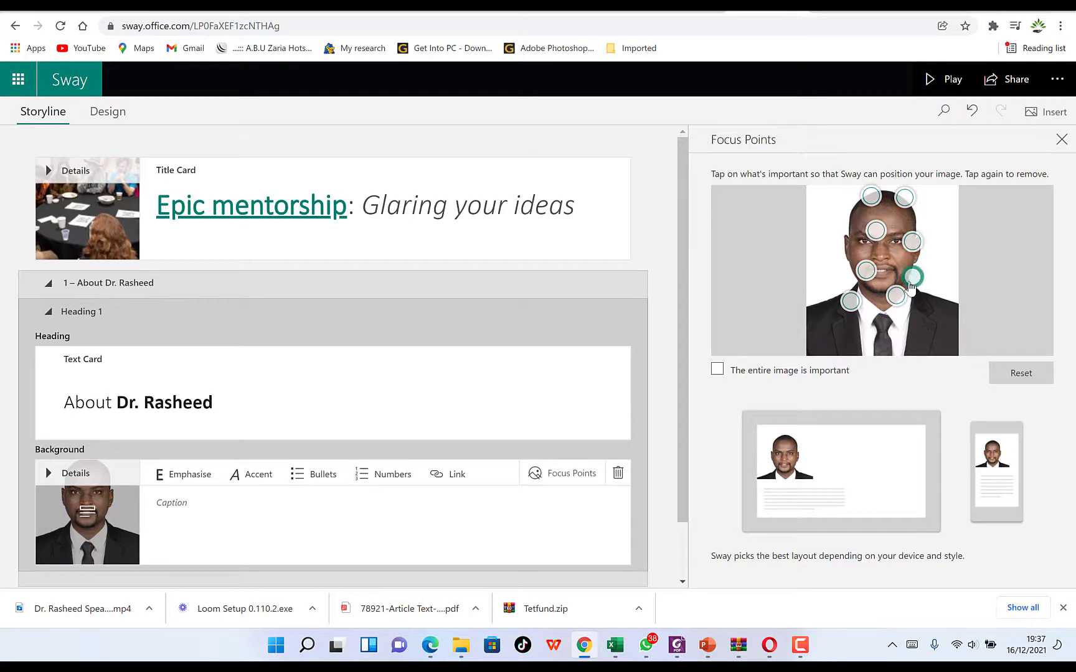
Shift the shoulder and forehead focus points to fit the face outline, add one on the tie, and finish editing focus points.
click(863, 298)
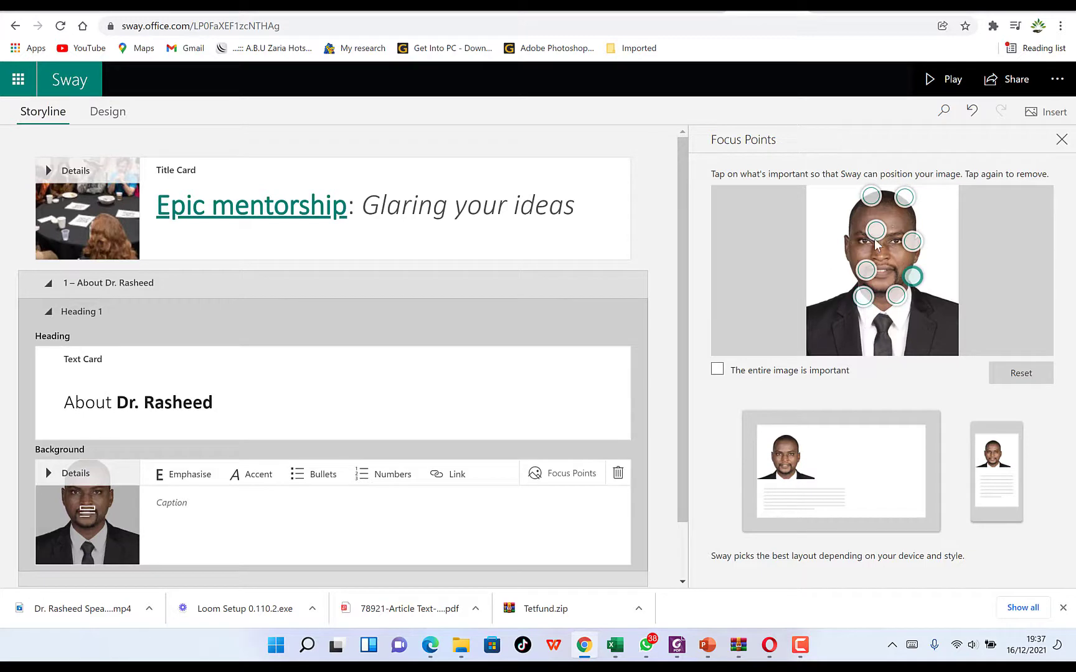
drag(876, 233, 863, 230)
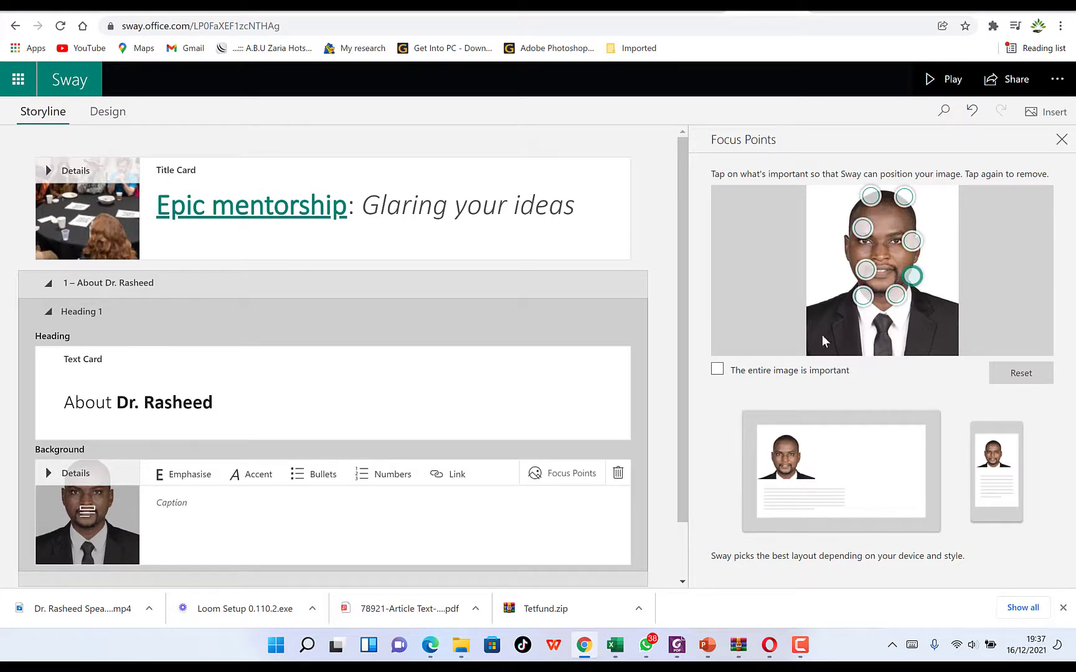
click(879, 313)
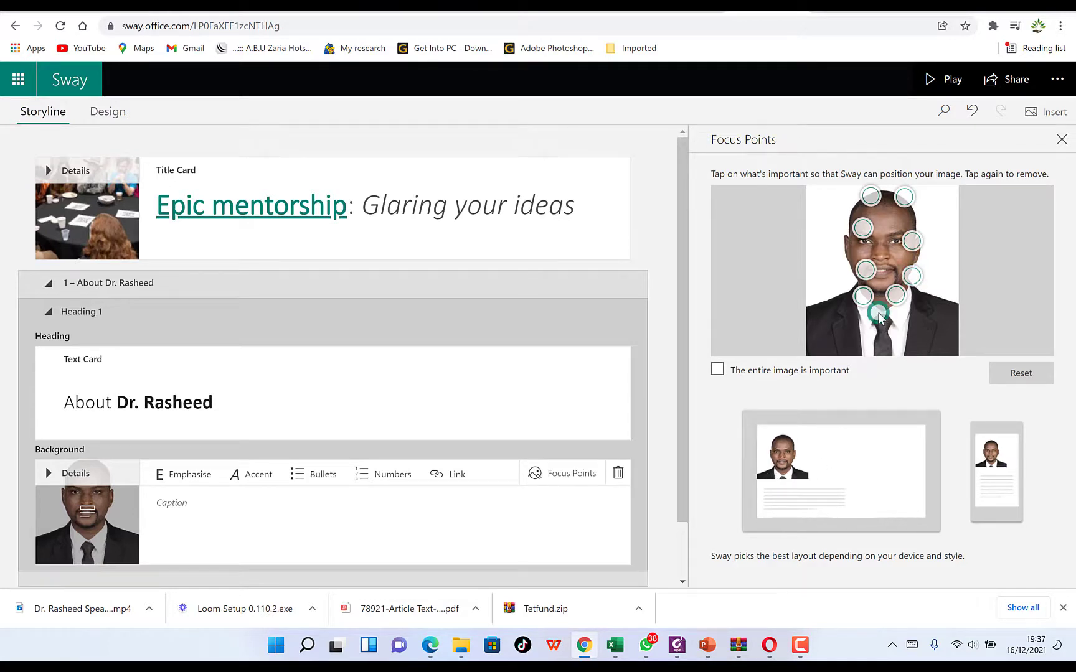
click(880, 317)
click(884, 323)
click(884, 322)
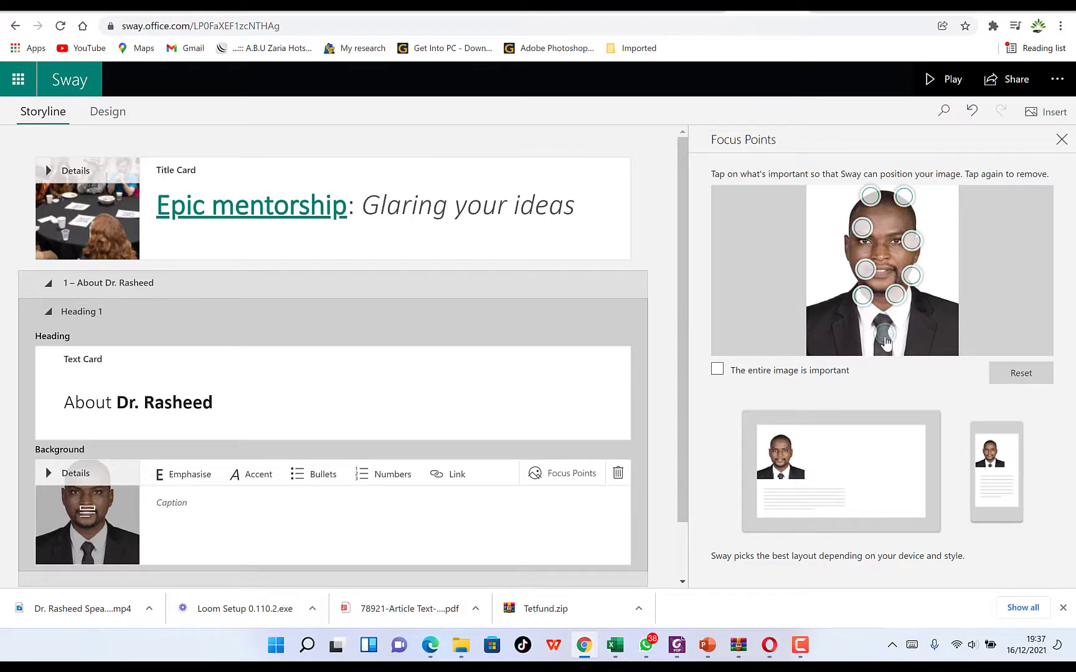
click(884, 337)
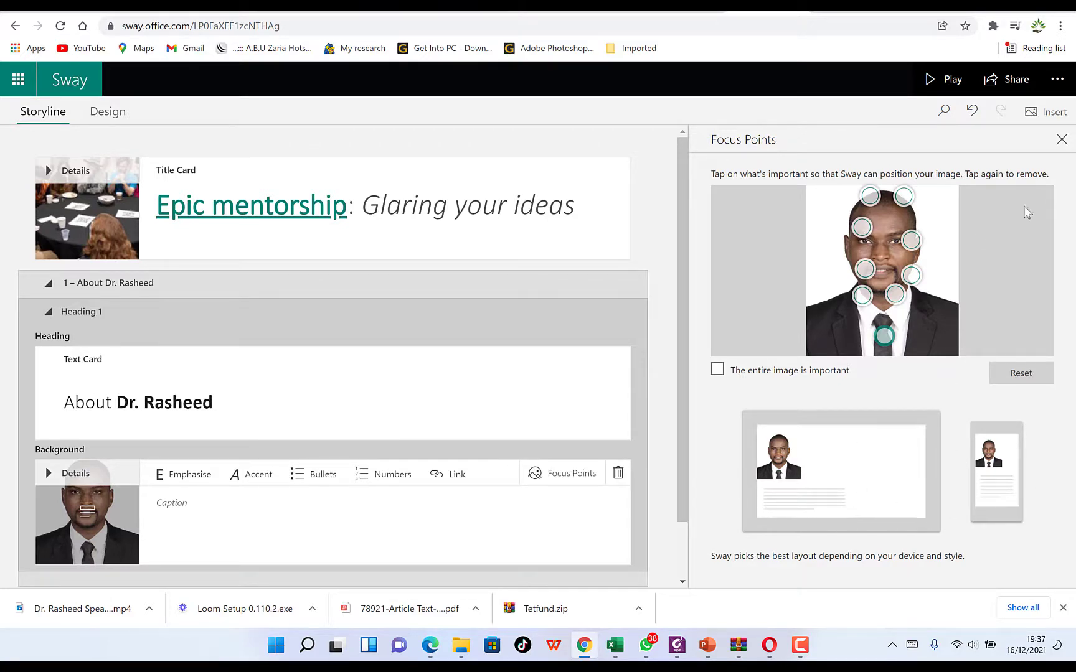
click(1061, 139)
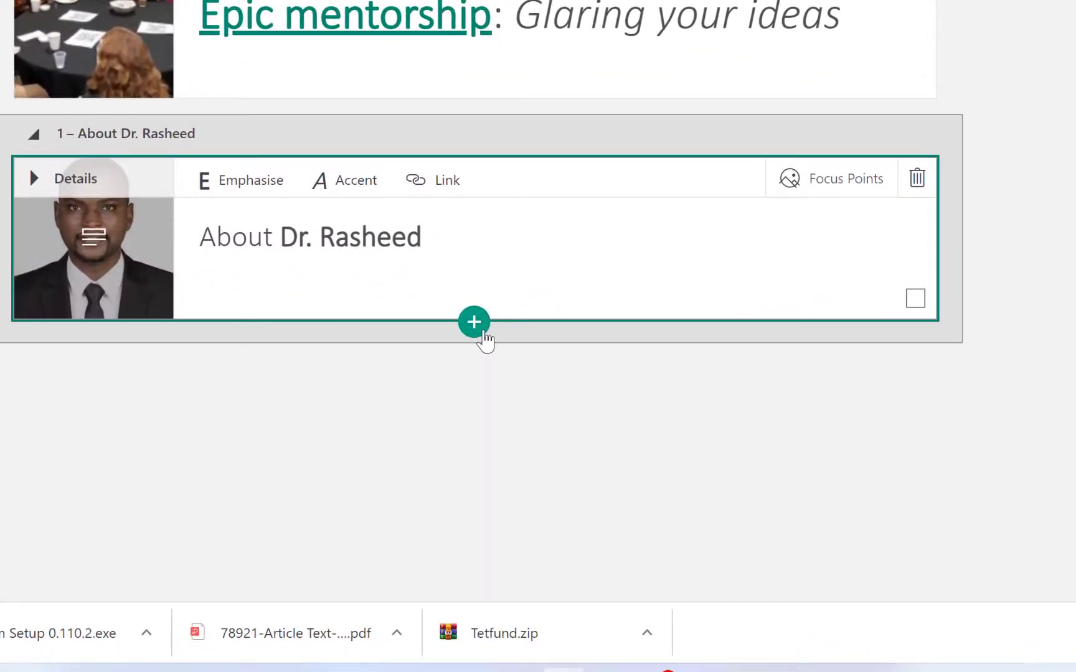
Insert an empty video card below the mentor section's heading card.
click(475, 324)
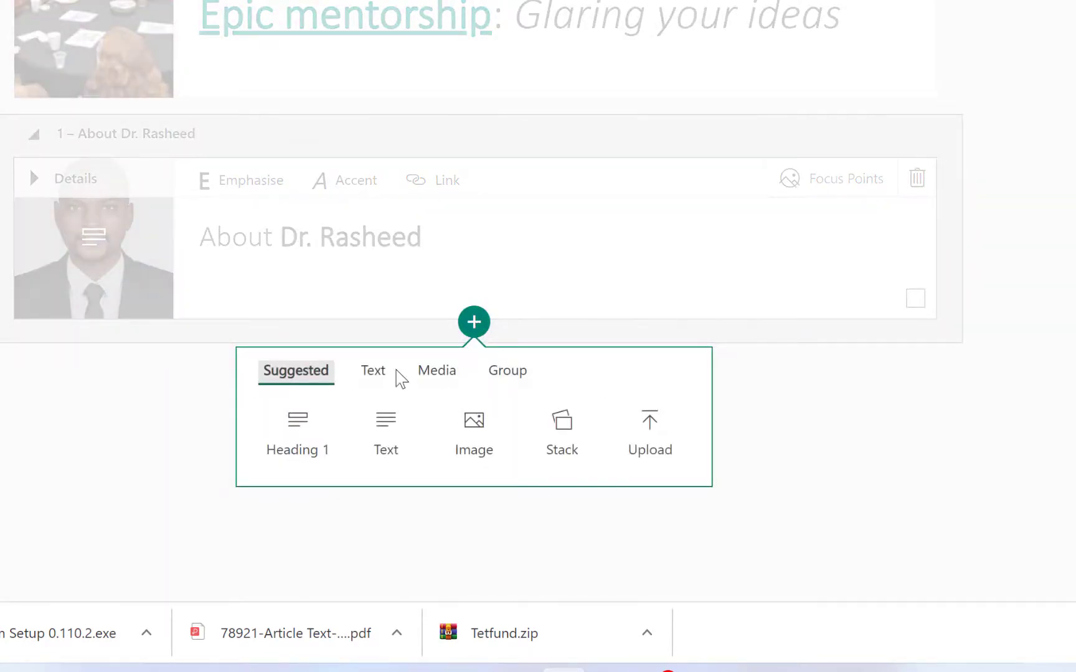
click(438, 374)
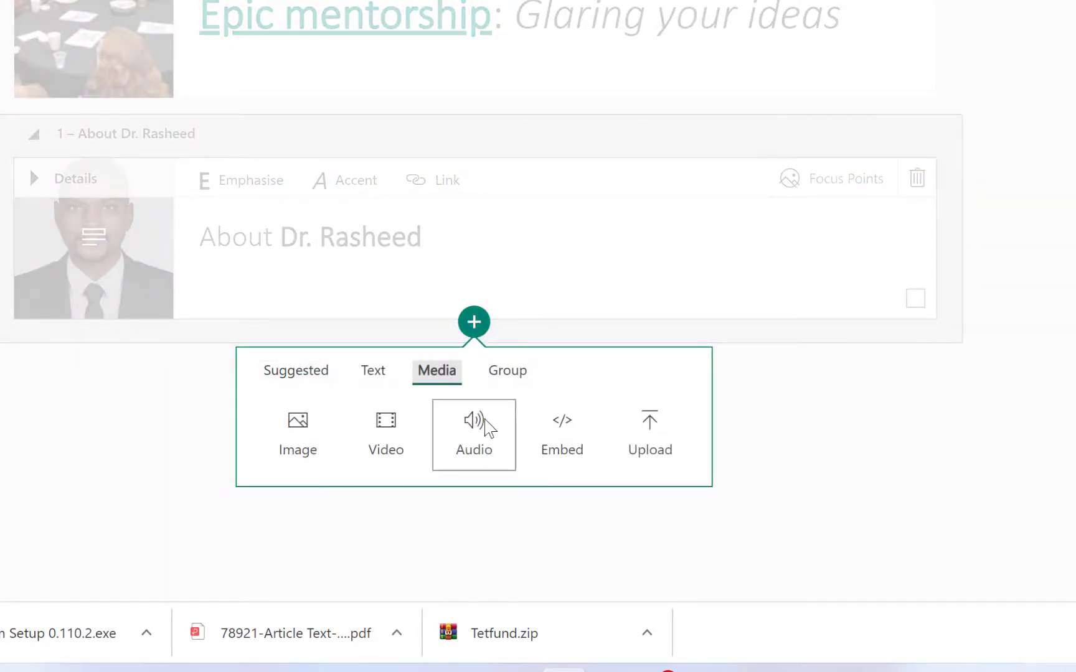
click(409, 437)
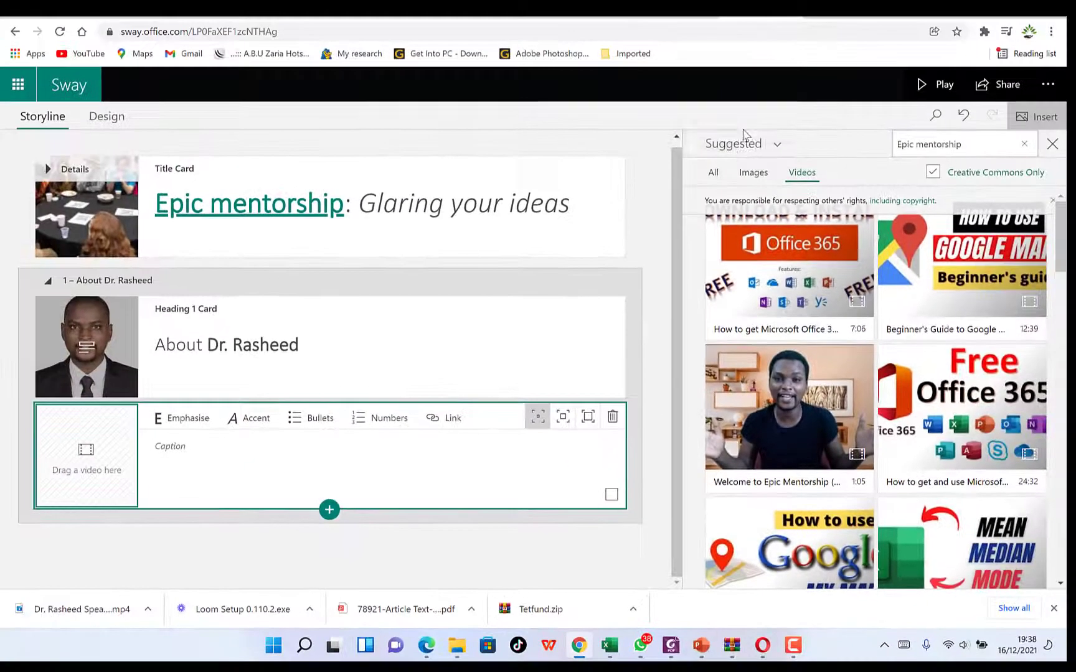
Fill the video card with the Google My Maps Tutorial video from the YouTube results for Epic mentorship.
click(752, 146)
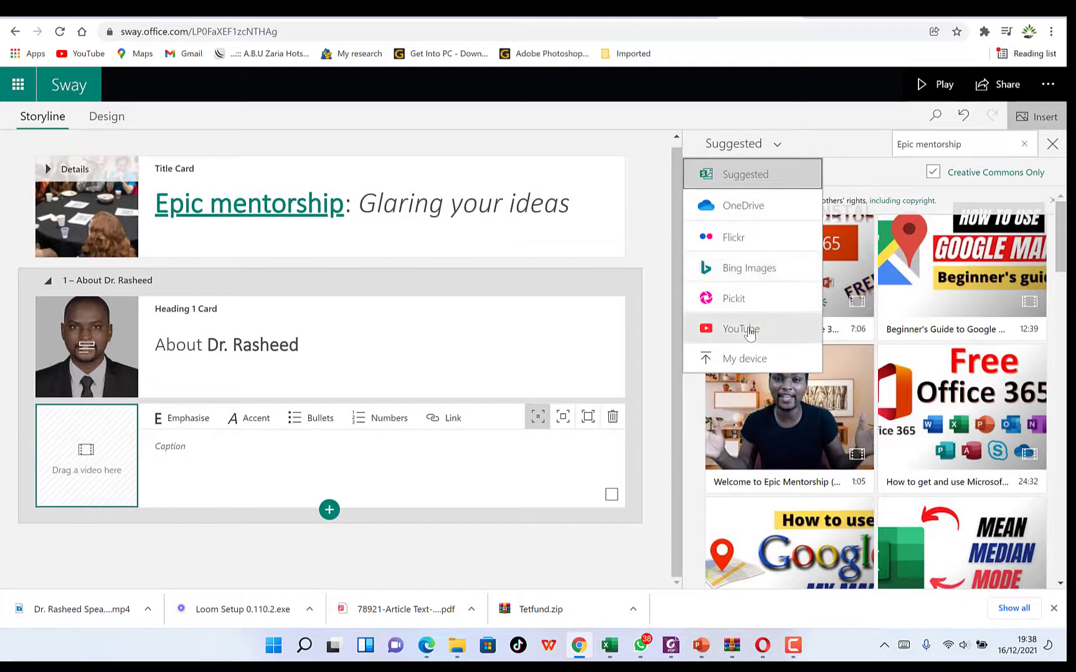
click(750, 332)
scroll(830, 330, down, 1)
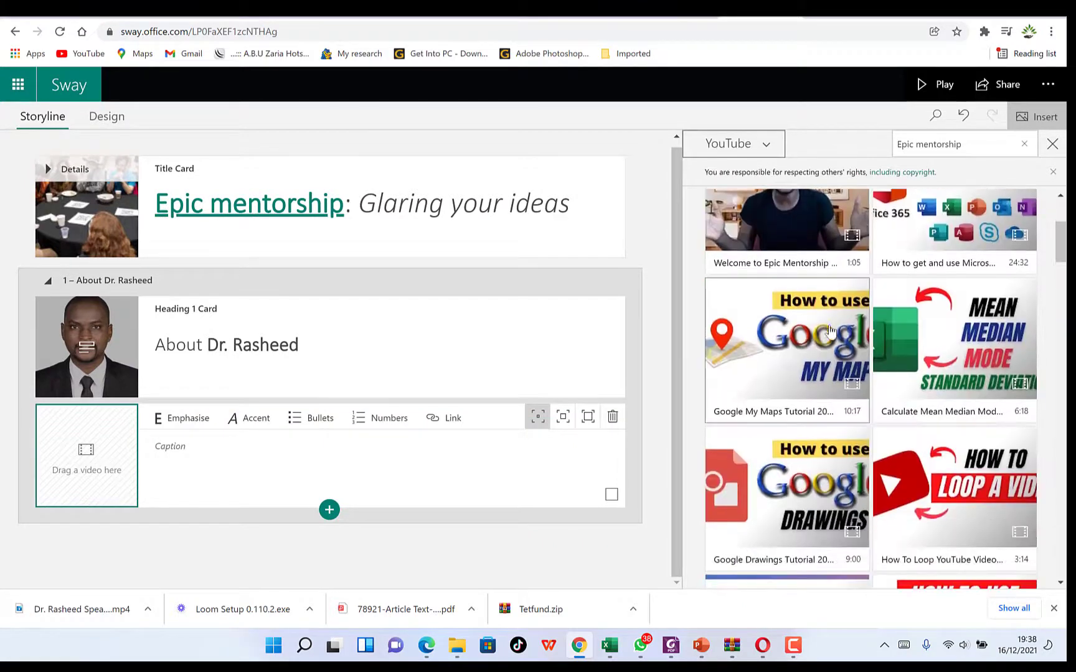
scroll(884, 436, down, 3)
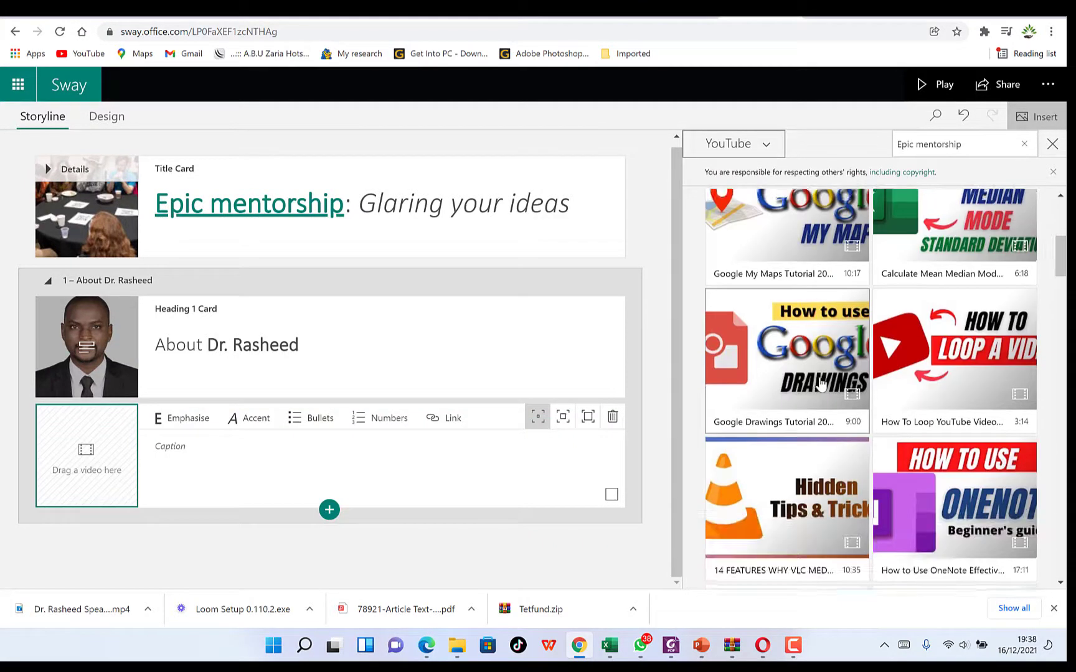
scroll(830, 350, up, 6)
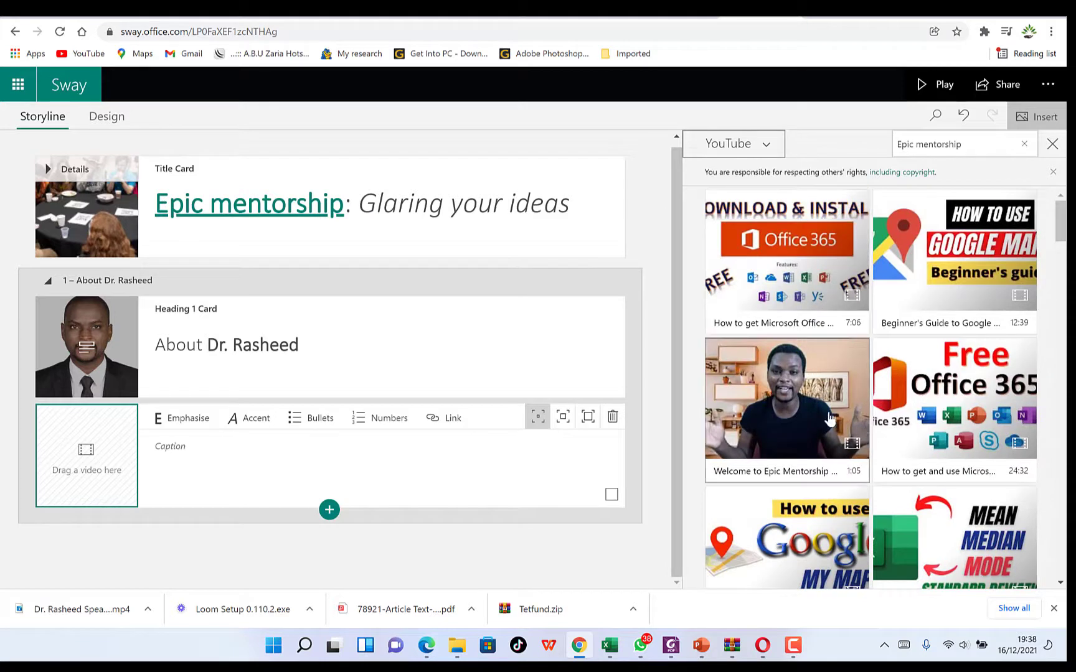
scroll(827, 431, down, 2)
click(793, 413)
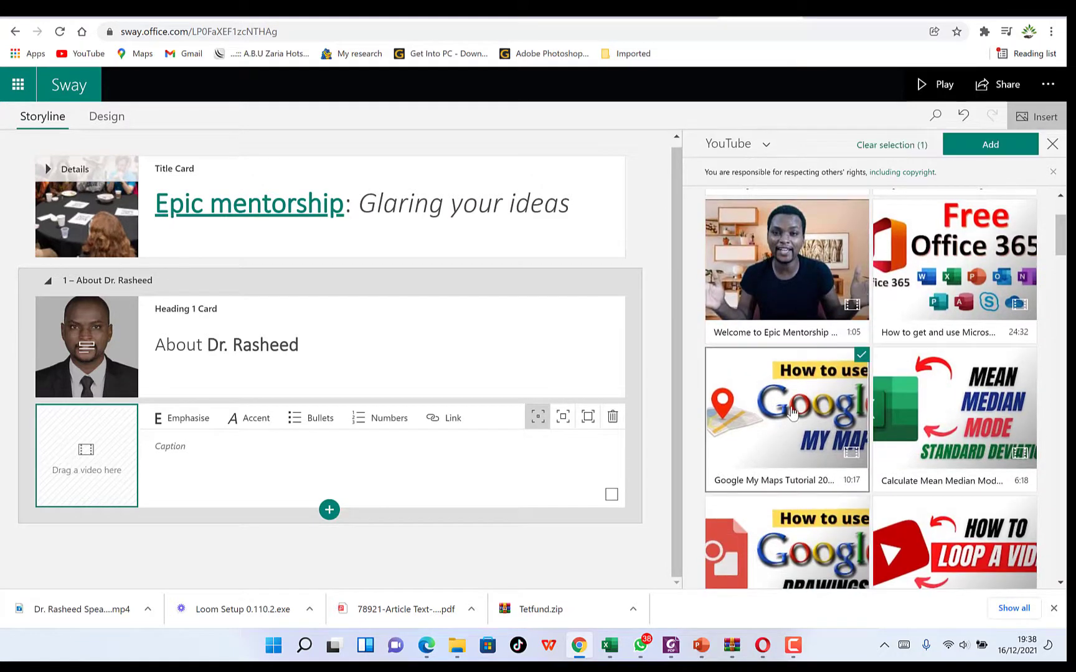
click(971, 144)
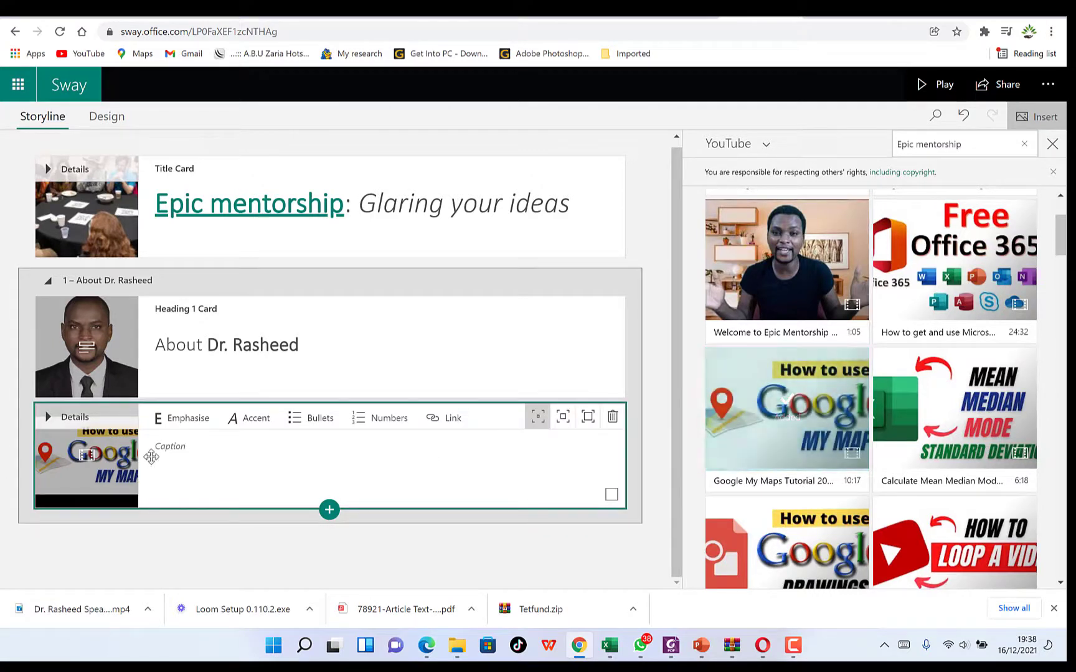
Caption the video card "How to use Google My Maps" and emphasise the whole caption.
click(243, 452)
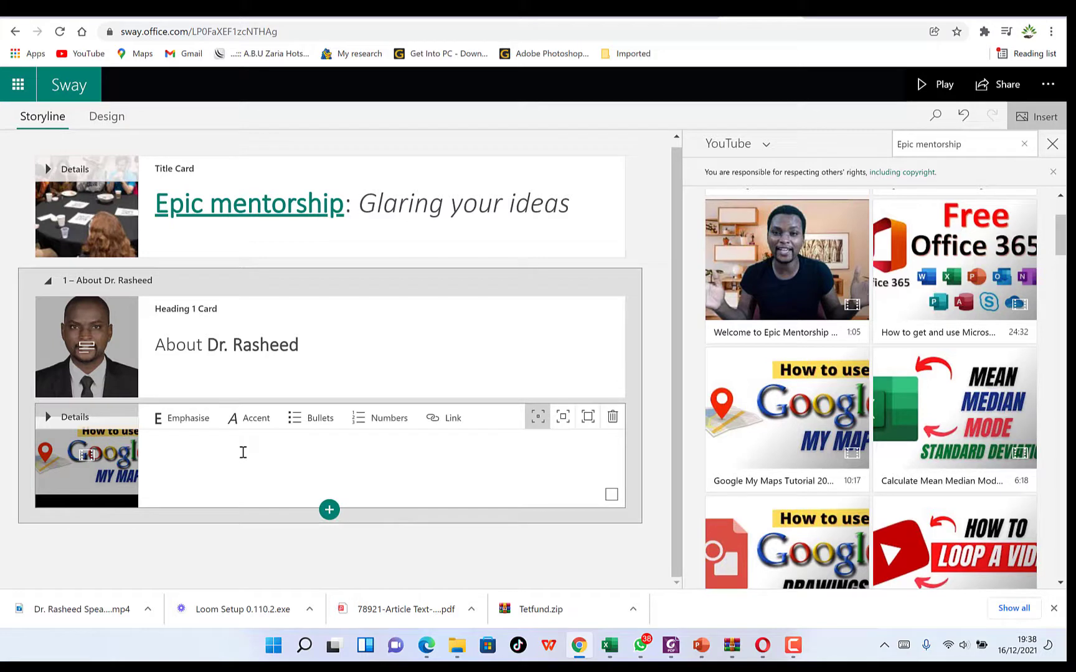
text(How to use Google My Maps)
drag(314, 447, 153, 448)
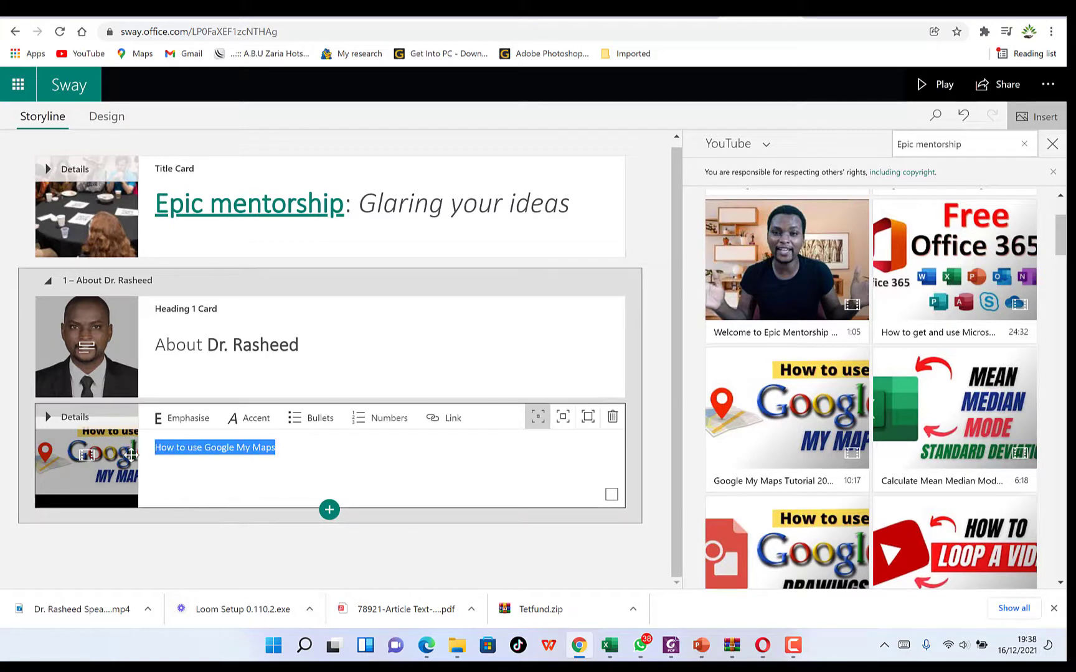
click(189, 428)
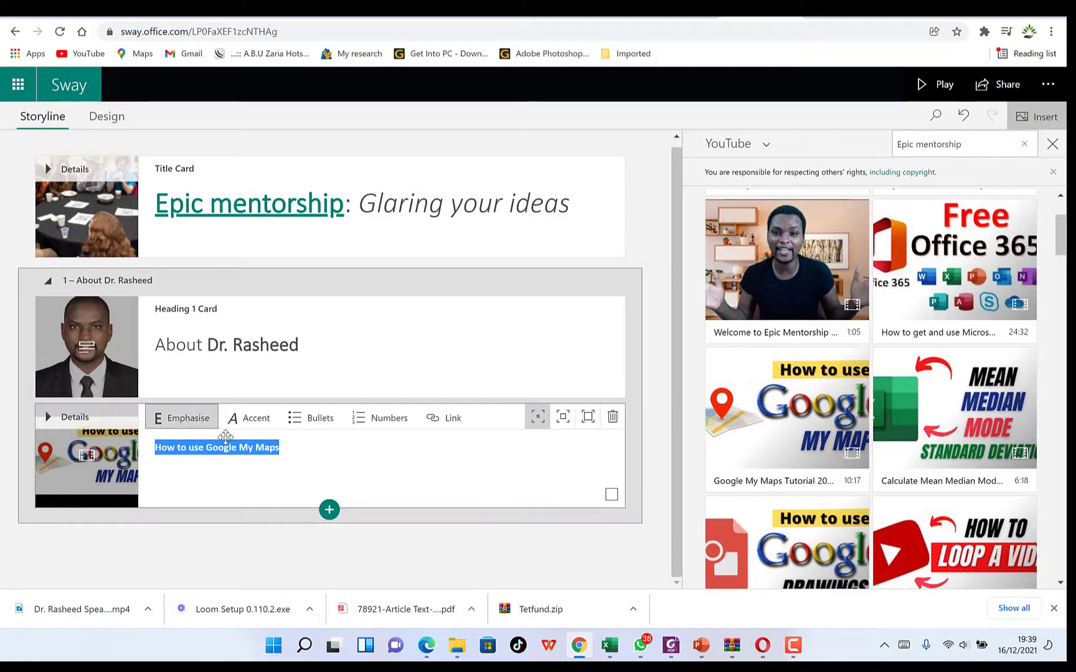
click(332, 460)
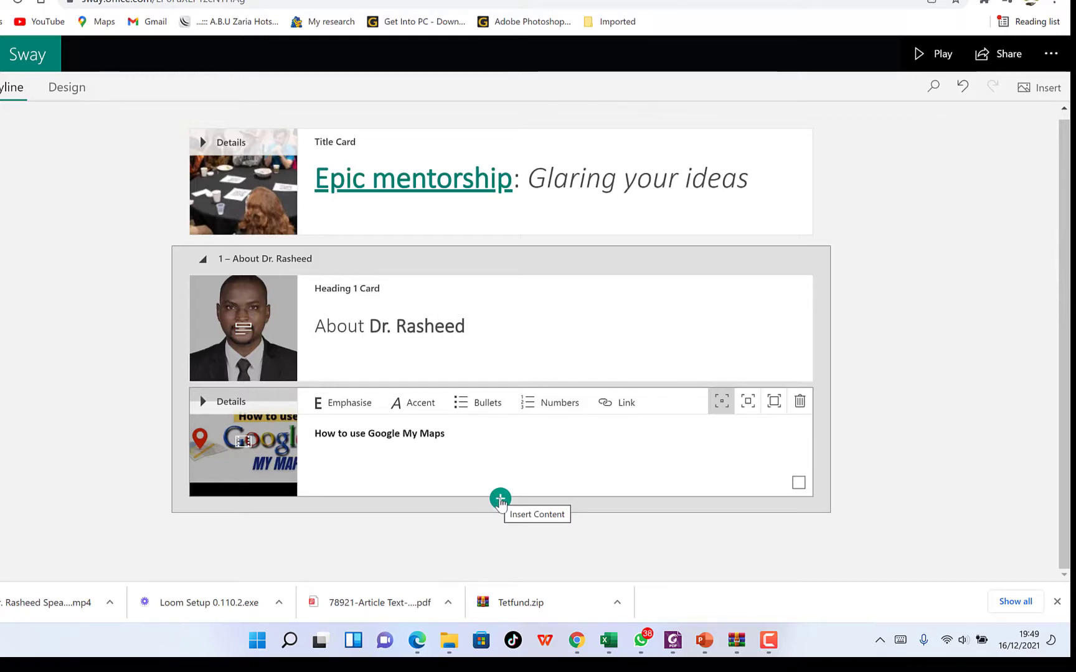
Add a Heading 1 card below the video card with the text "Public speaking".
click(500, 499)
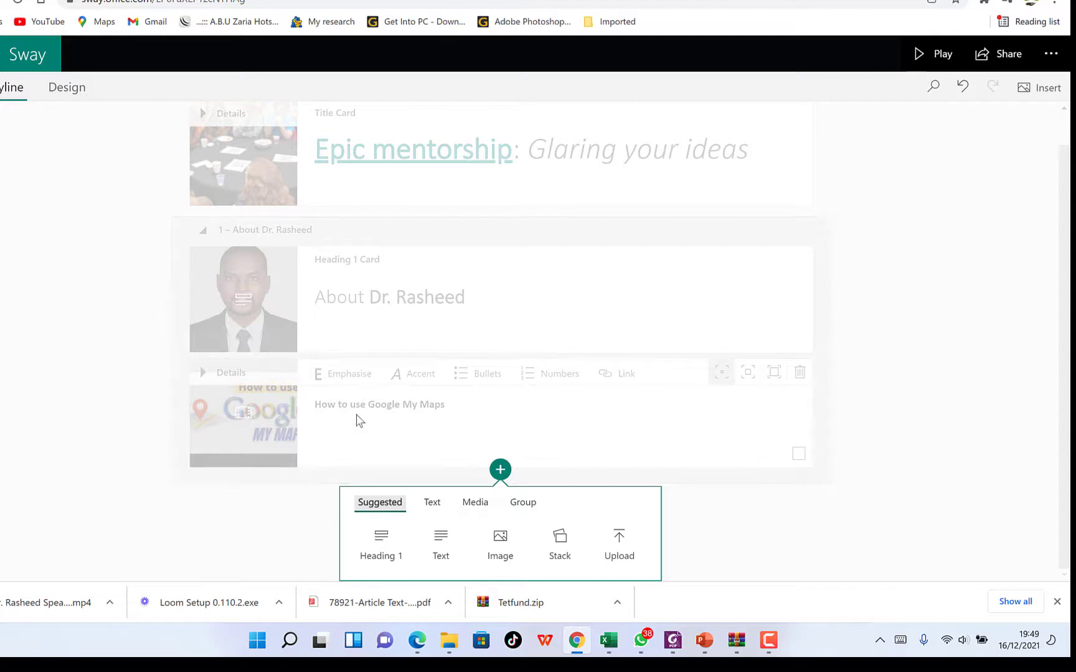
click(382, 543)
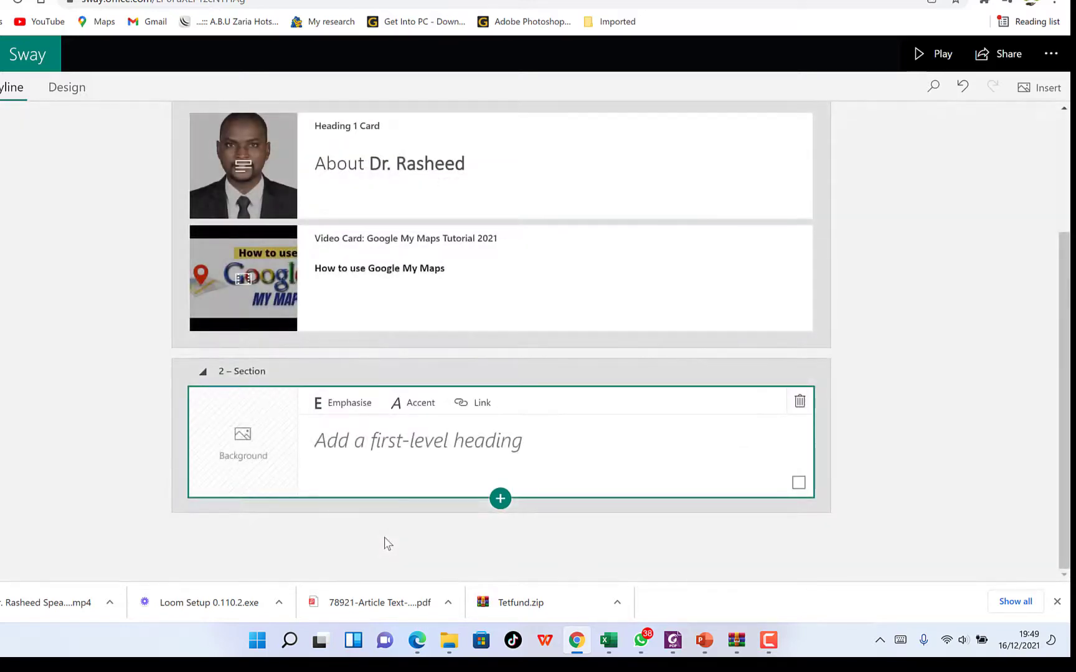
click(398, 439)
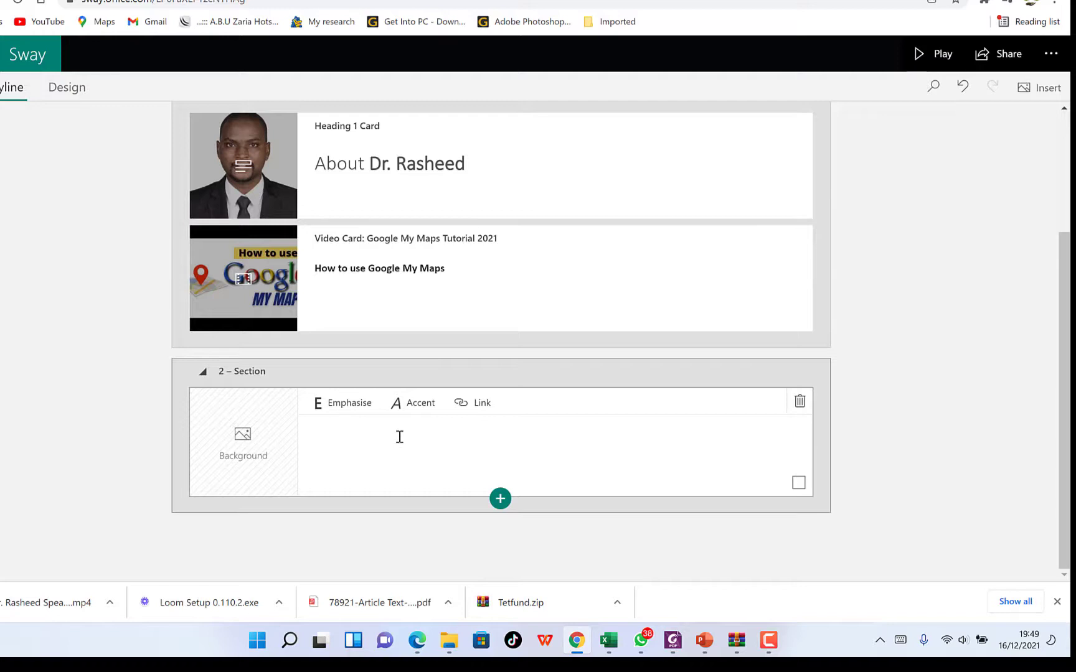
text(Public speaking)
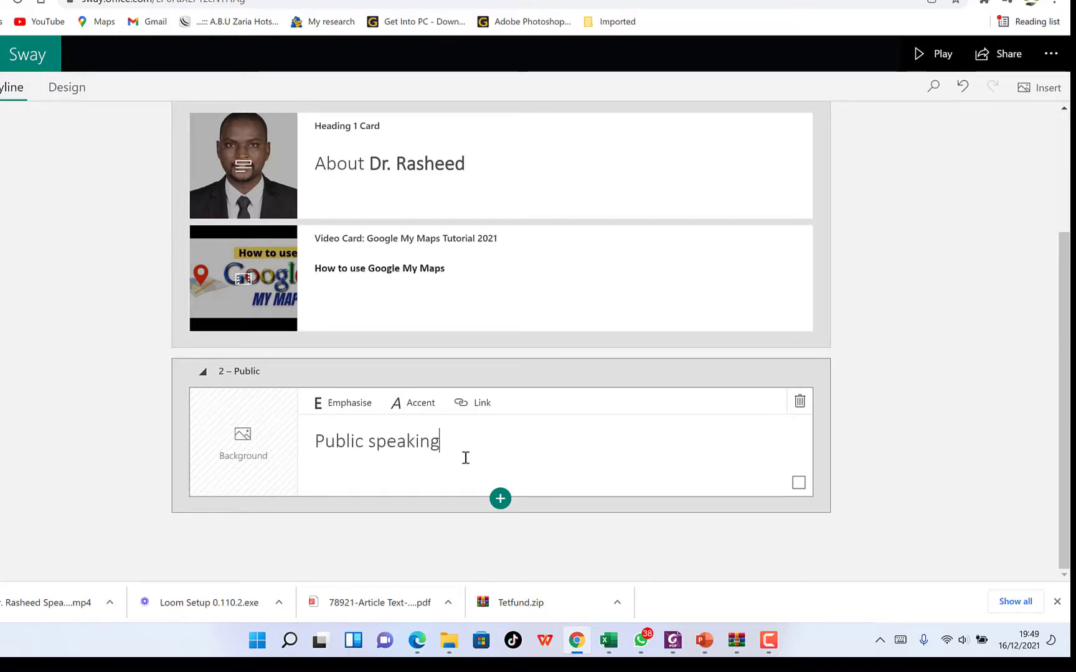
Set the background of the Public speaking heading card to the 1939 x 1690 suited-speaker image from the Public speaking image results.
click(261, 457)
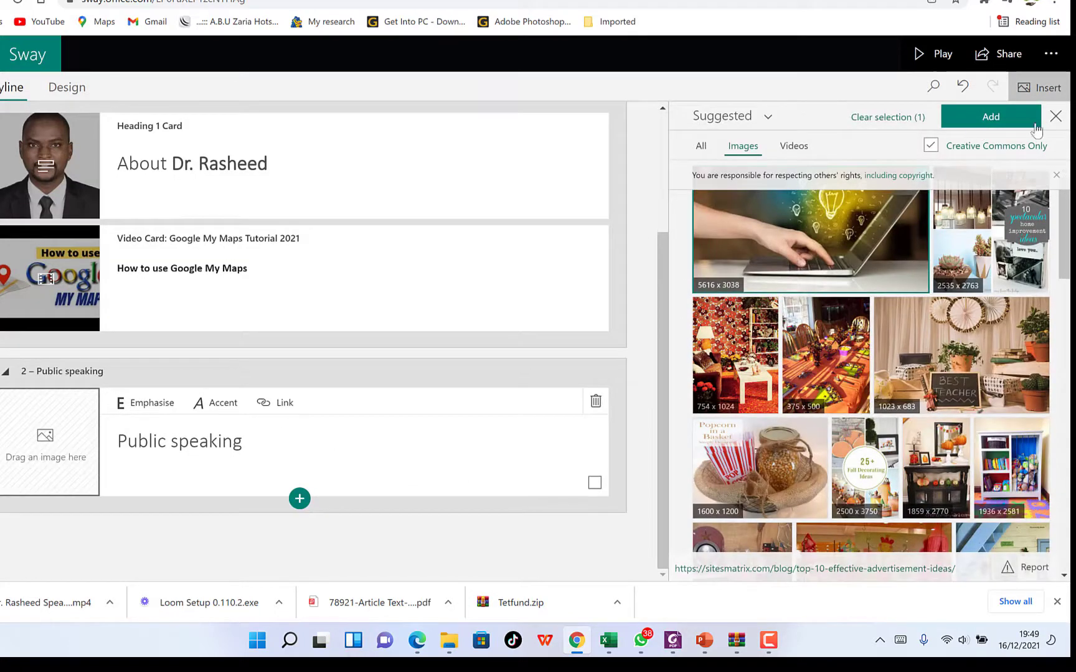
click(1056, 116)
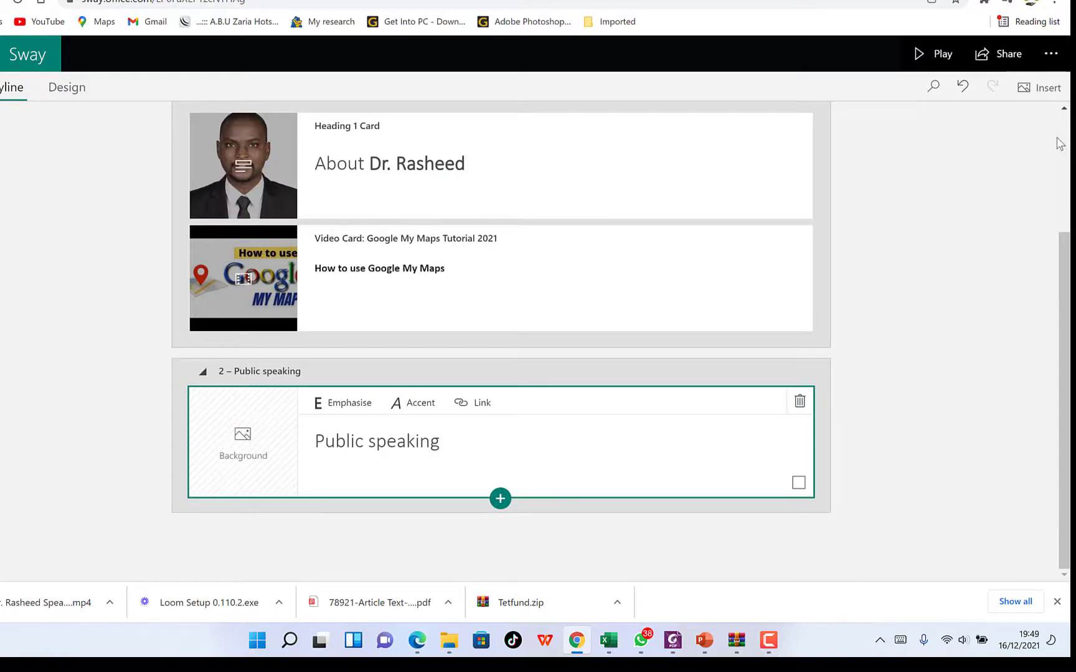
click(1036, 87)
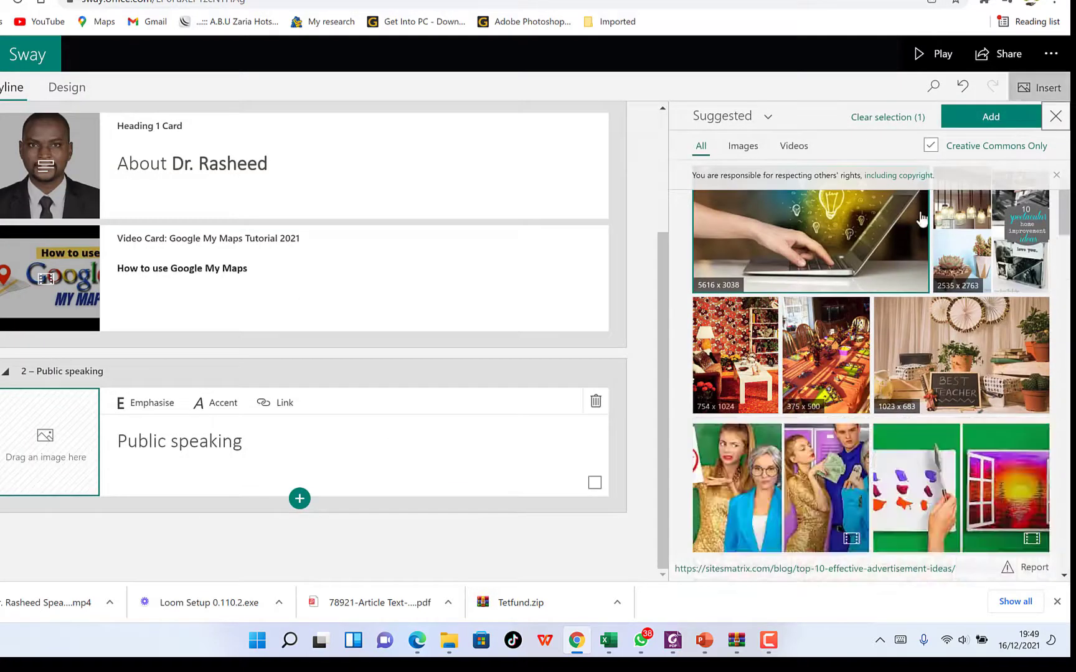
click(1056, 116)
click(1013, 97)
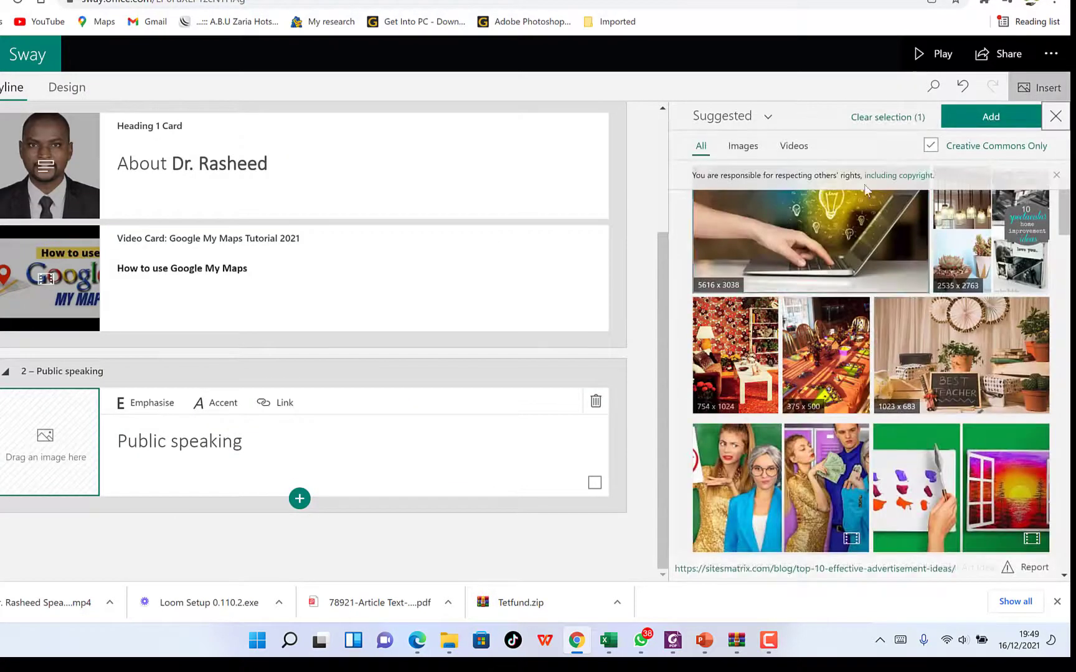
click(978, 122)
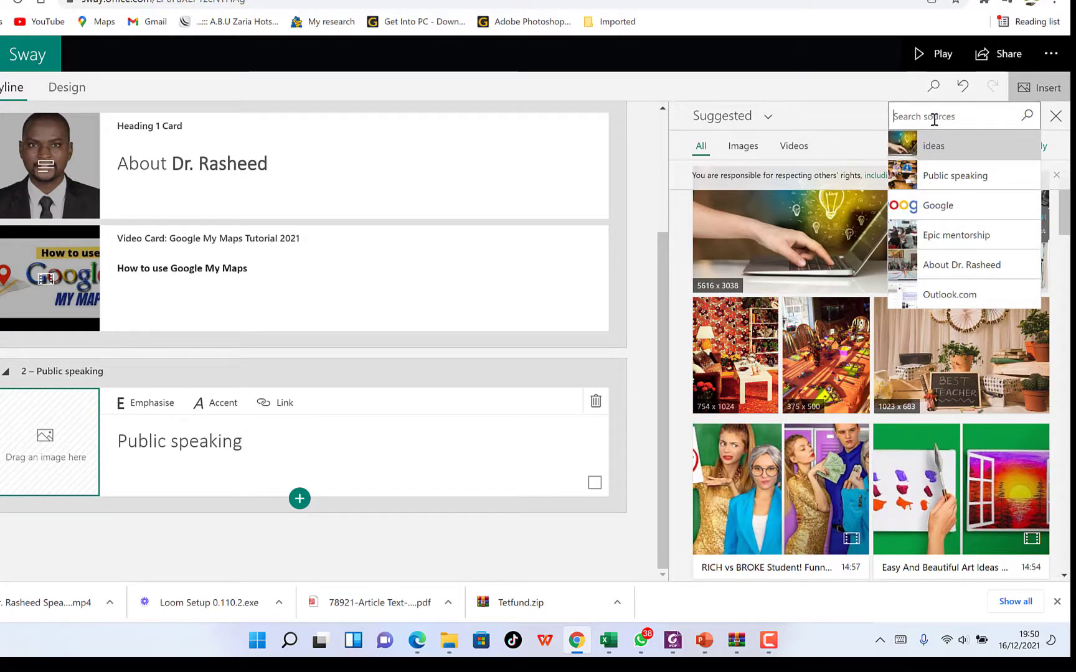
click(958, 175)
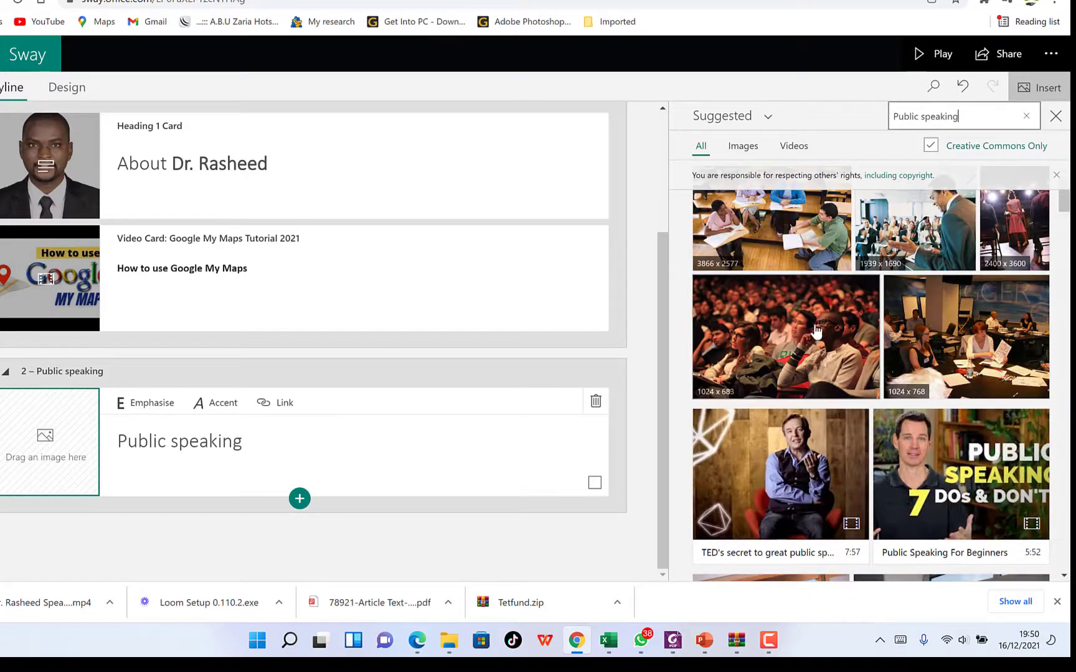
click(894, 235)
click(985, 113)
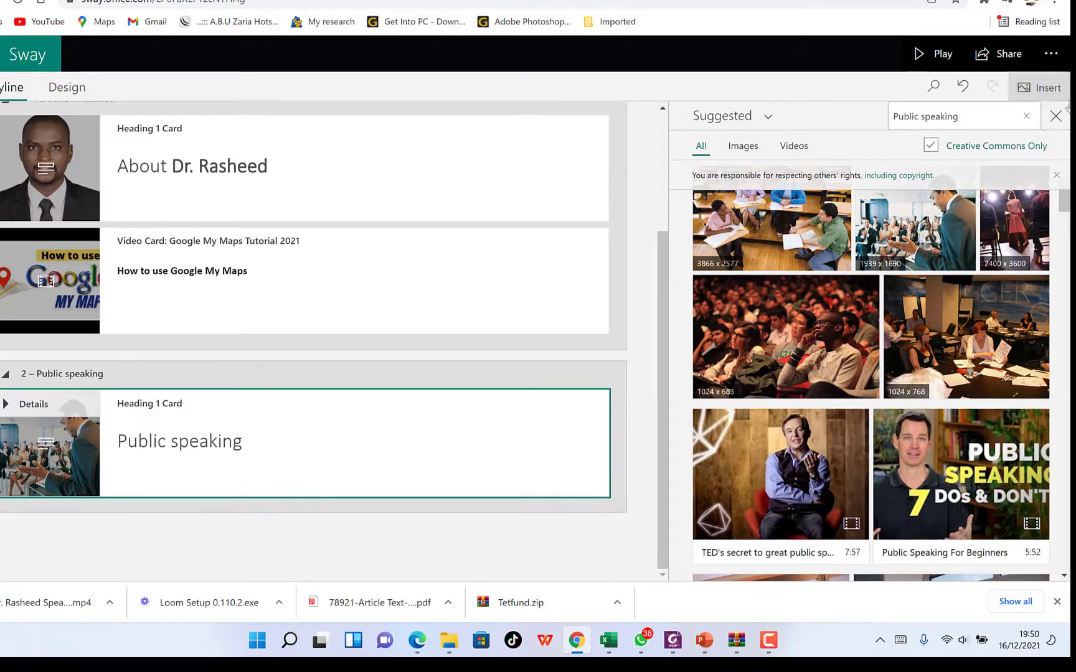
click(1055, 116)
Add a text card below the Public speaking heading card with the text "Public speaking".
scroll(486, 461, down, 3)
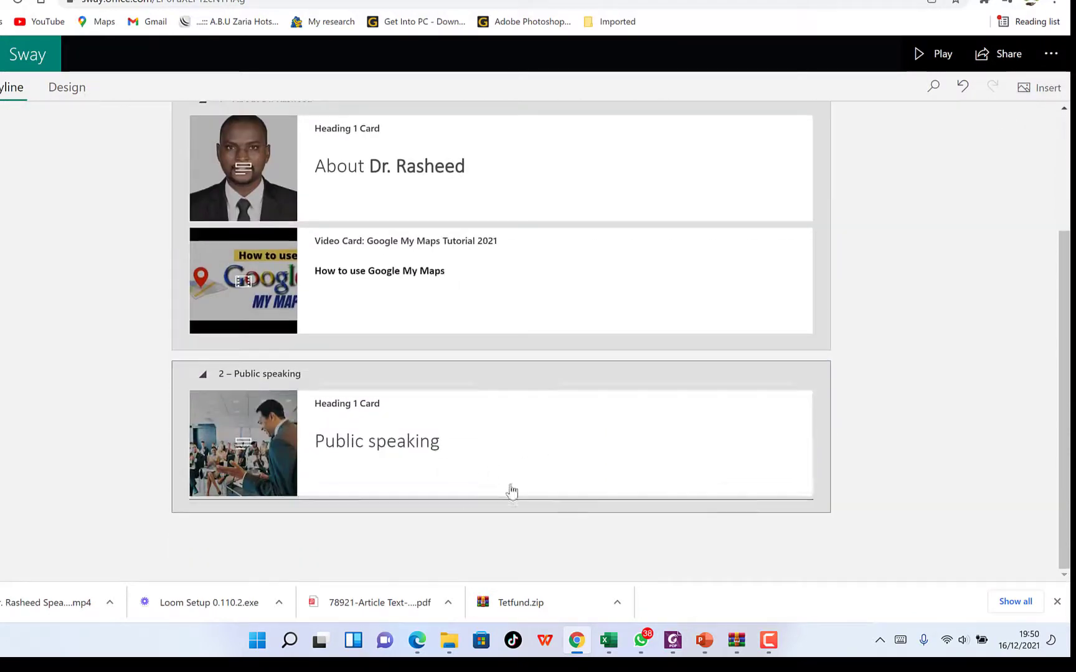
click(513, 468)
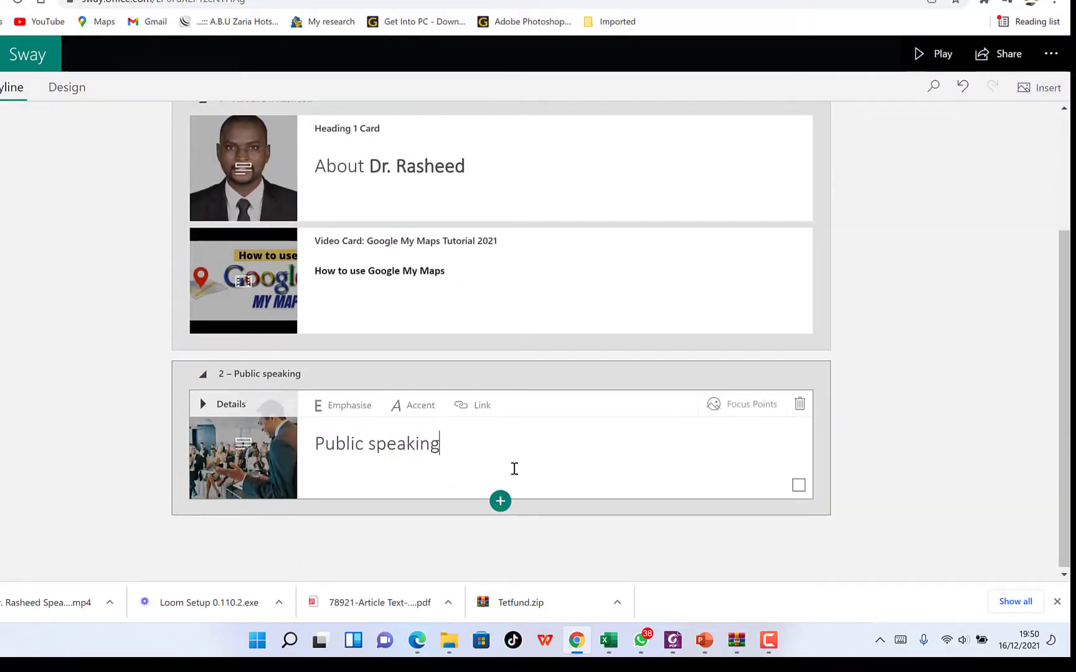
click(500, 500)
click(440, 541)
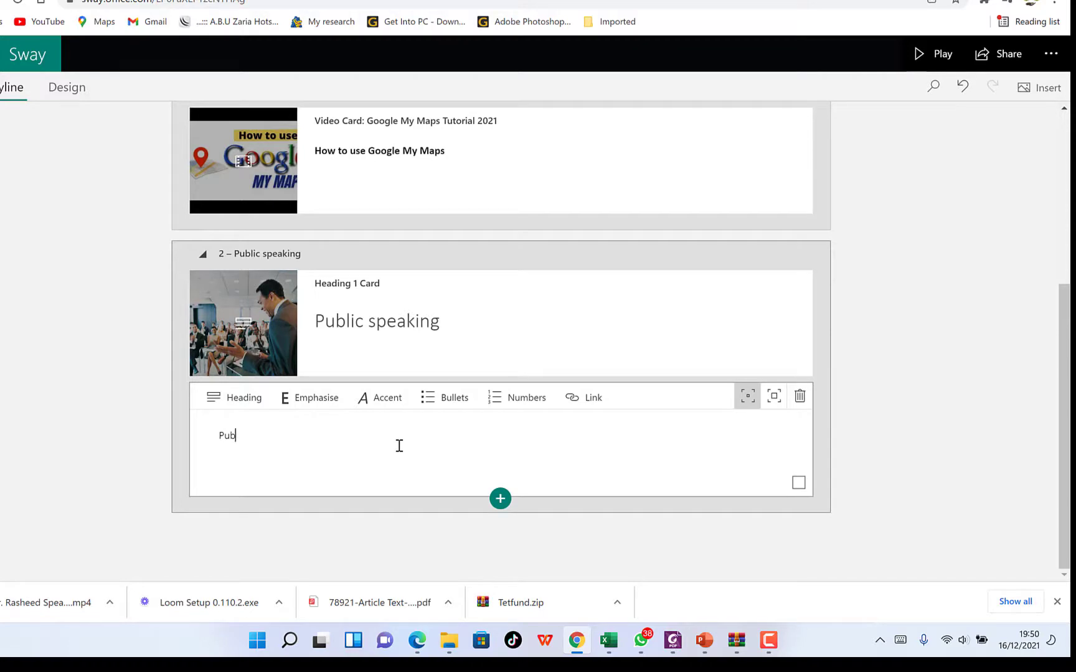
text(Public speaking)
Search the insertable content for "history of public speaking" and open the source page of the 550 x 428 photo of a man at microphones.
click(1039, 87)
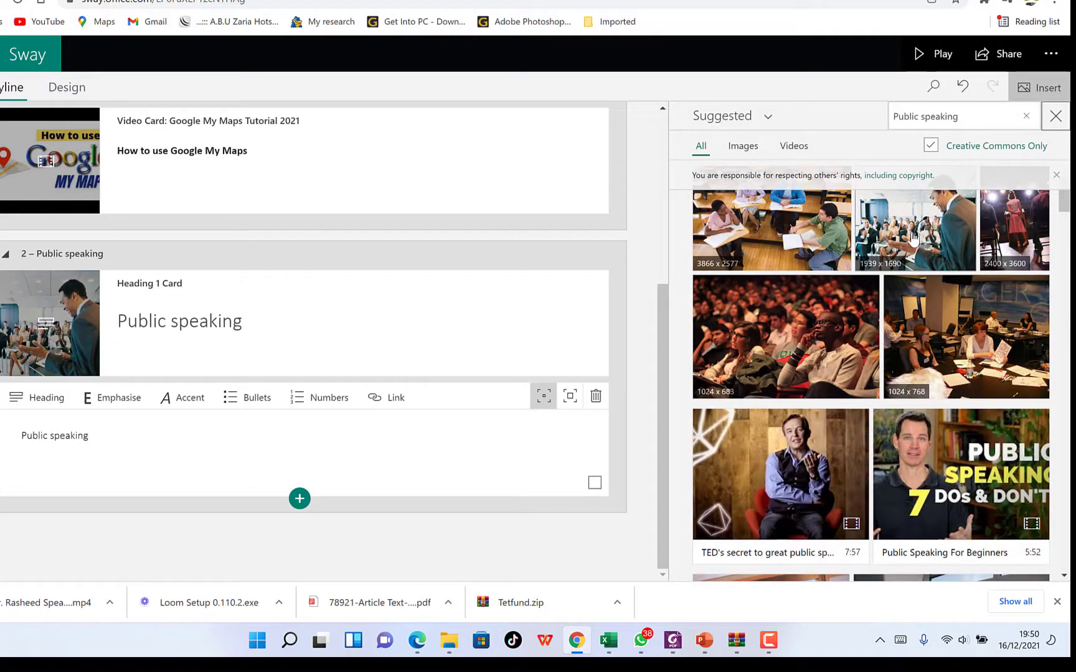
click(920, 234)
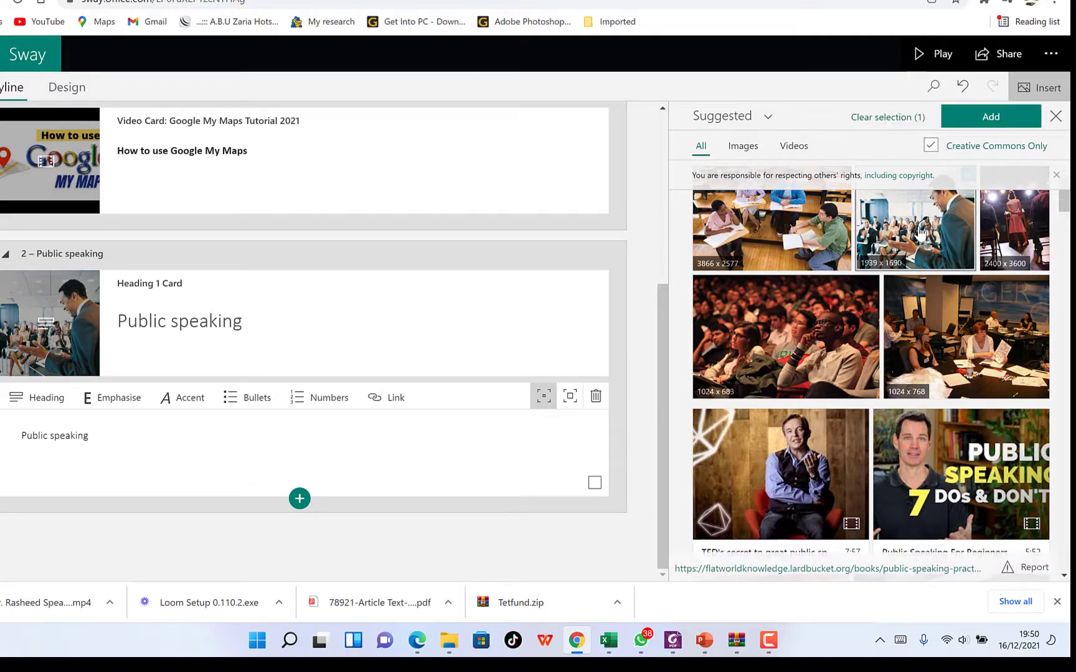
click(789, 333)
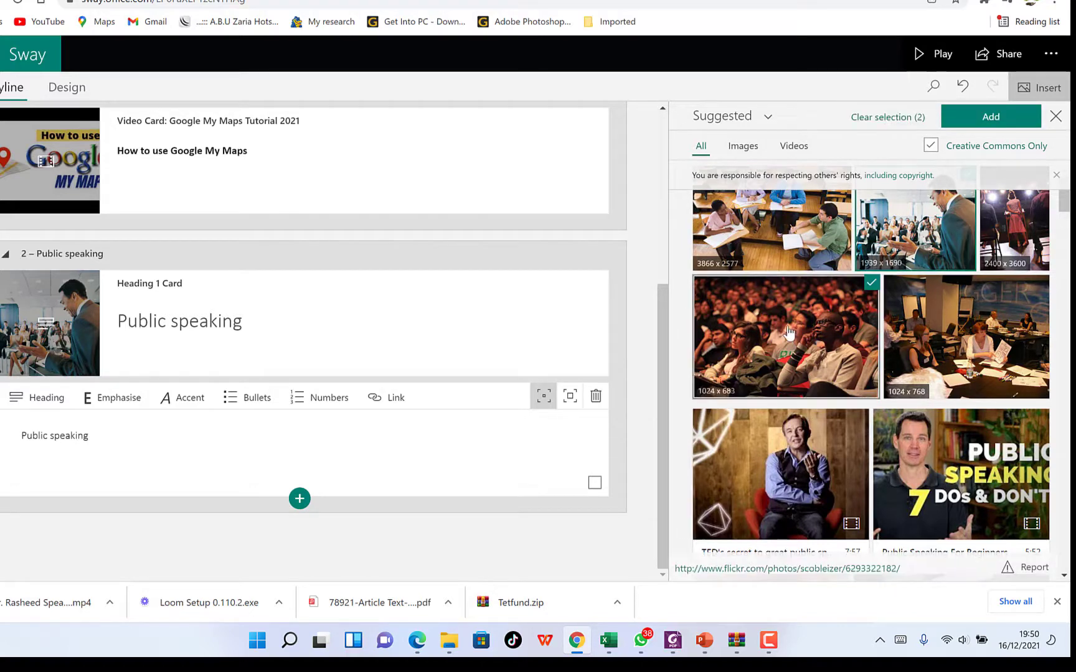
click(901, 118)
click(965, 117)
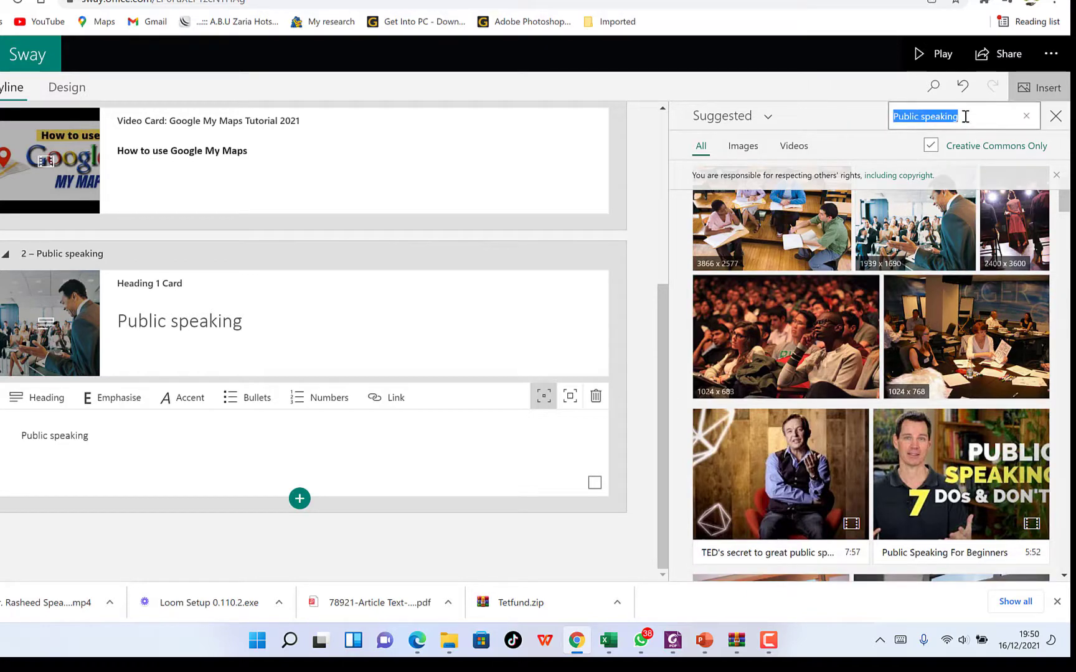
text(histo)
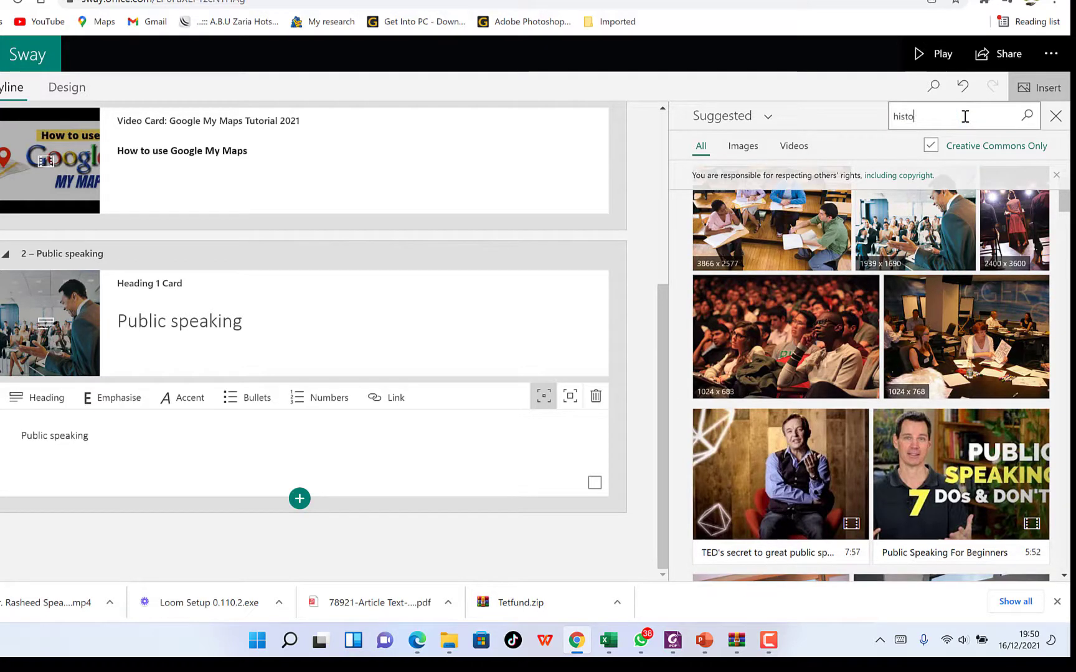
text(ry of public speaking)
key(Return)
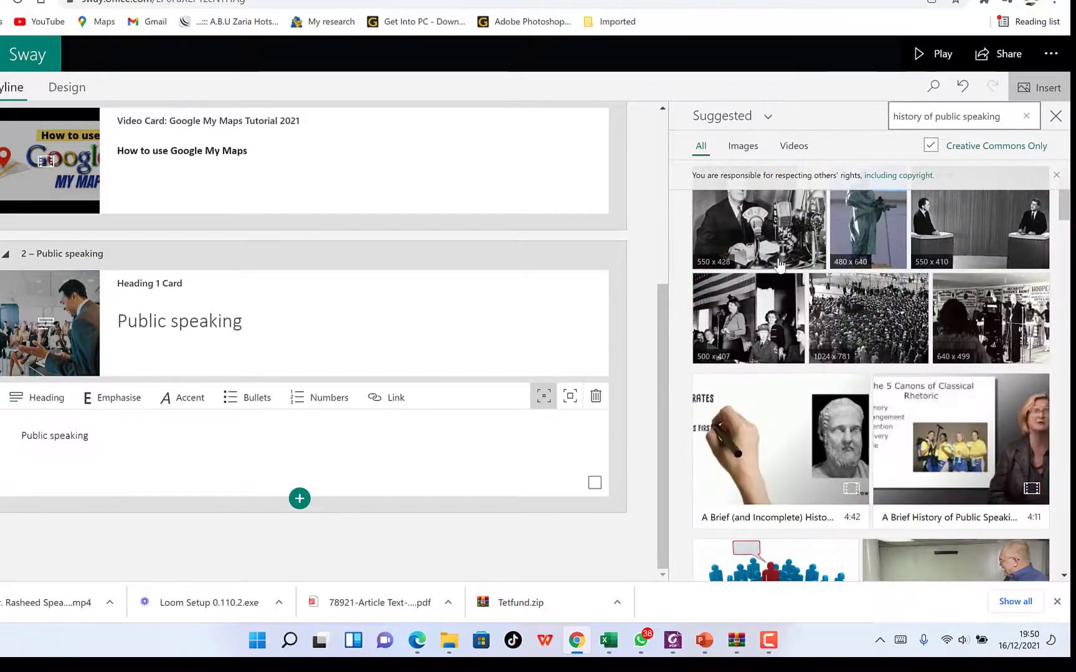
click(767, 249)
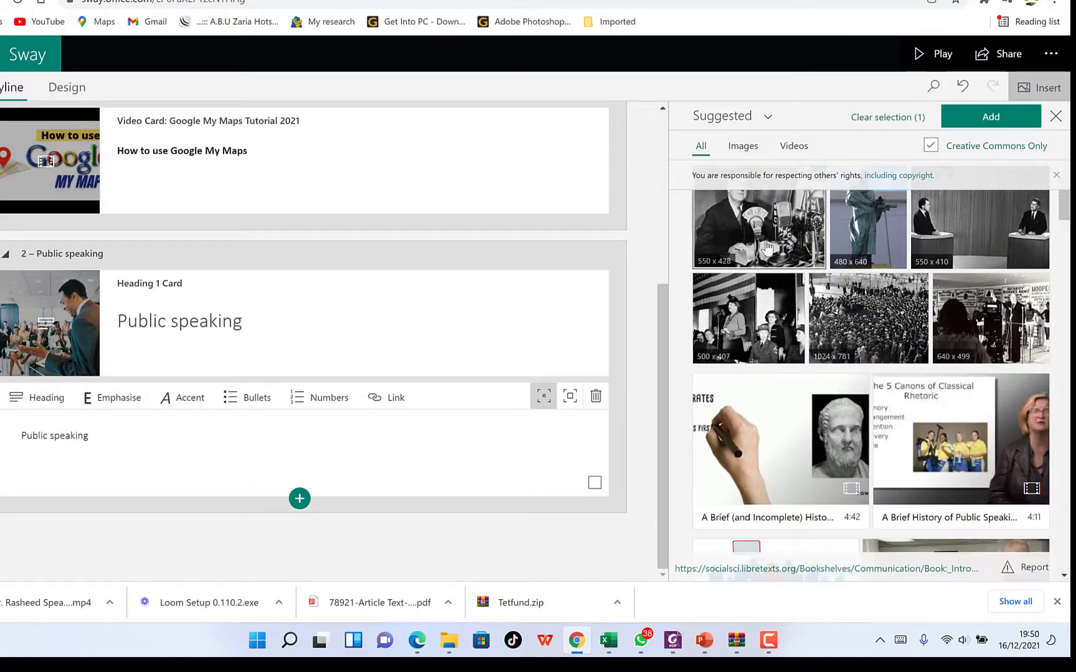
click(802, 570)
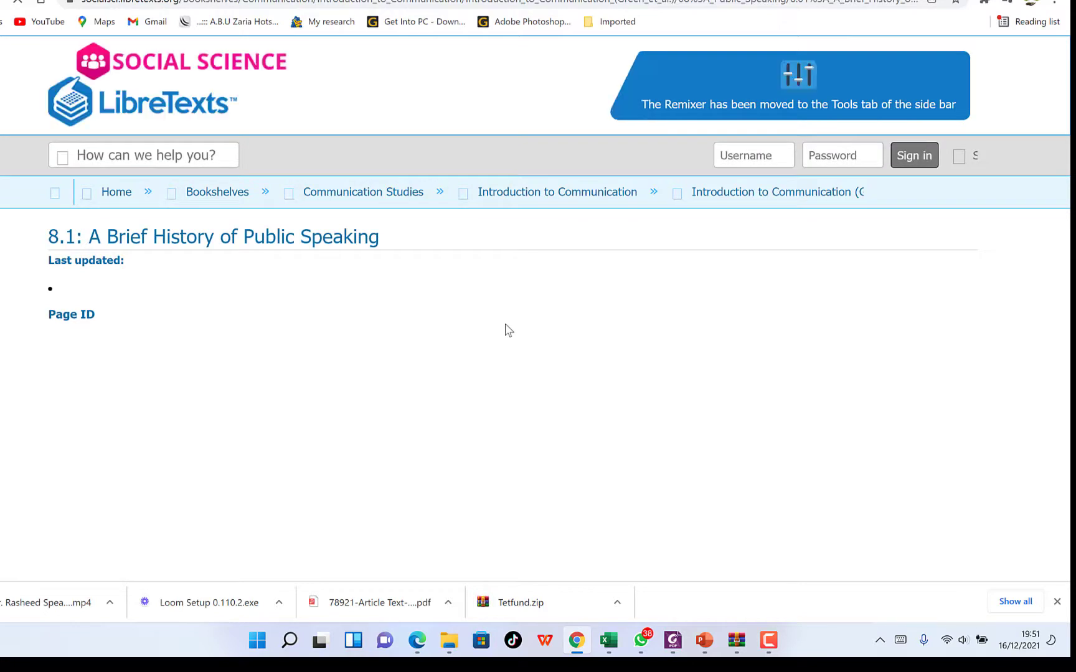
Copy the article's three introductory paragraphs, from "Since humans have been using language" up to the word "Chapter".
scroll(218, 373, down, 4)
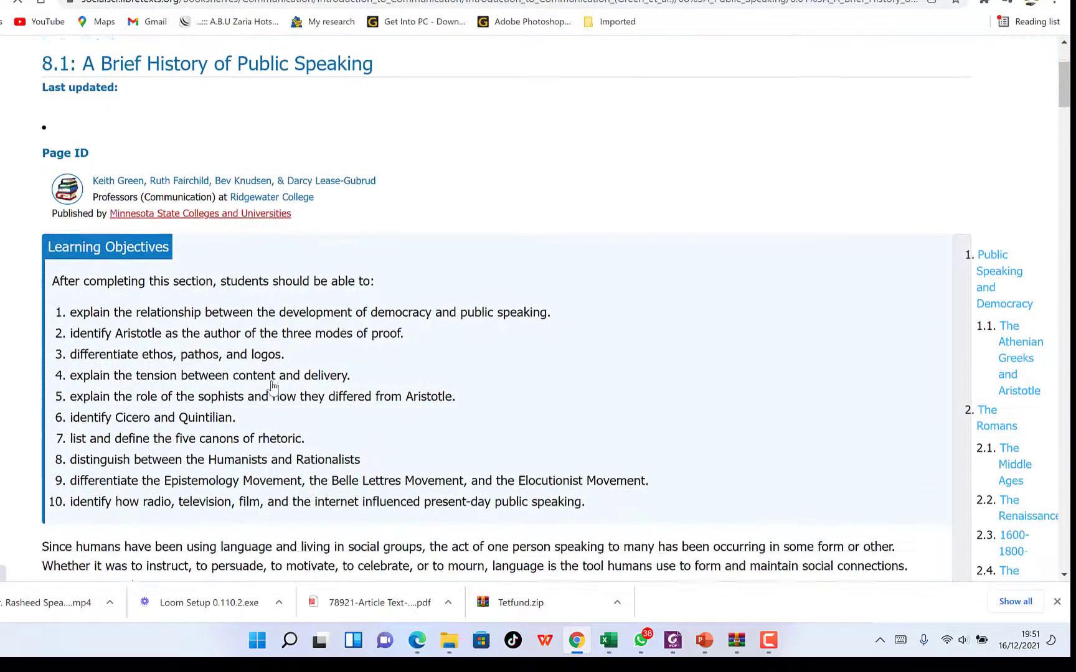
scroll(162, 380, down, 2)
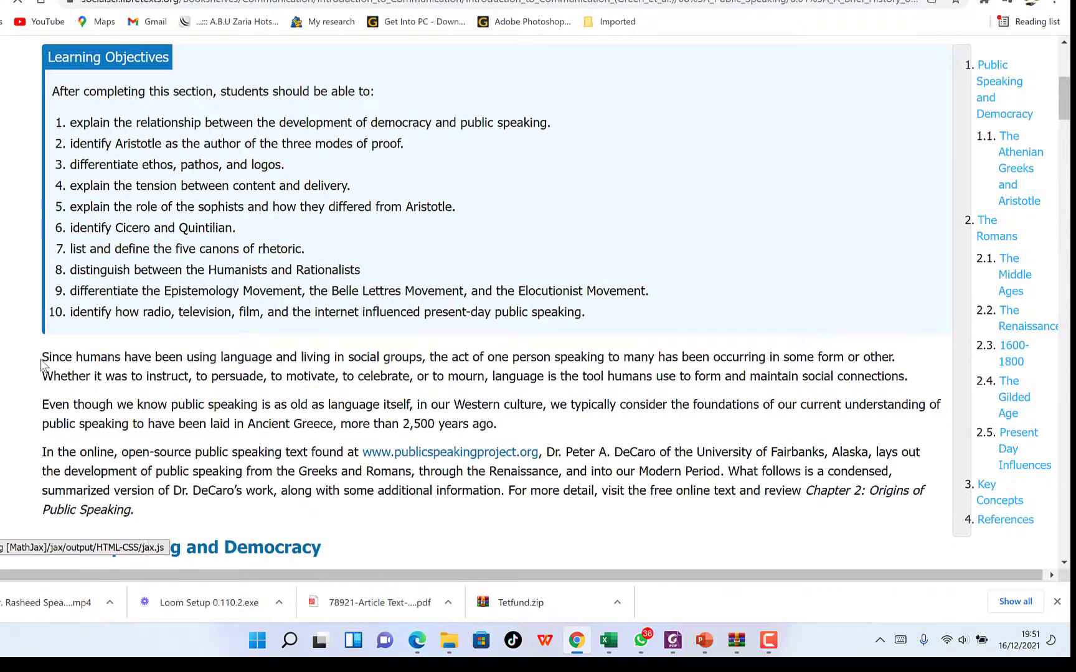
mouse_move(42, 356)
mouse_down()
mouse_move(436, 464)
mouse_move(449, 501)
mouse_move(726, 471)
mouse_up()
mouse_move(42, 390)
mouse_down()
mouse_move(502, 487)
mouse_move(732, 505)
mouse_move(790, 523)
mouse_move(779, 522)
mouse_up()
right_click(533, 404)
click(576, 416)
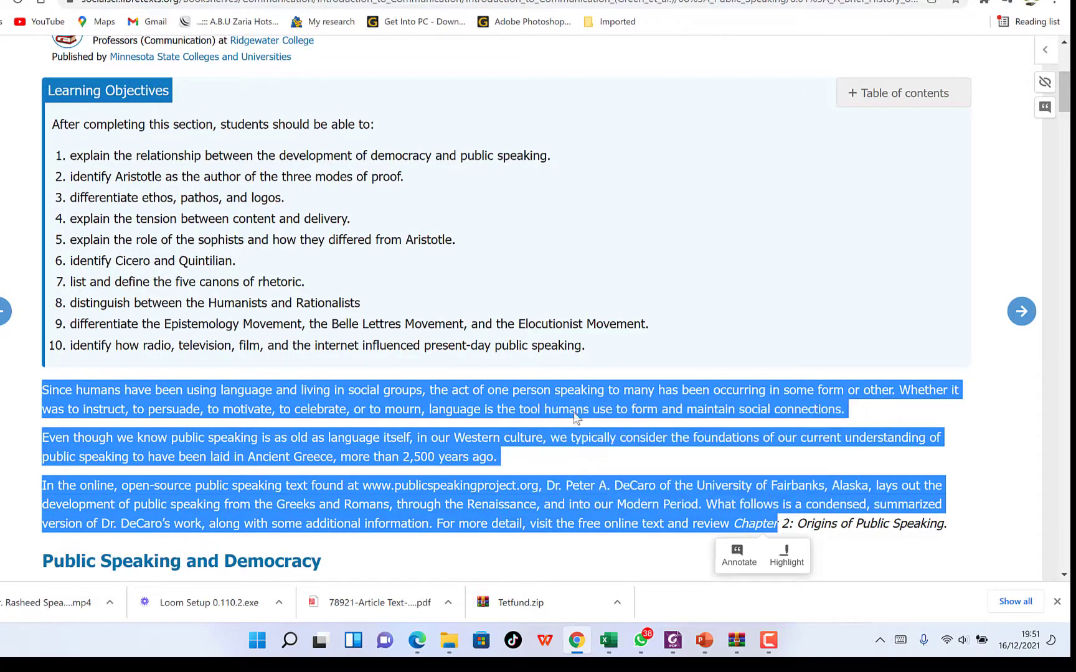
Return to the Sway storyline and replace the text card's entire contents with the copied paragraphs.
key(ctrl+Tab)
key(ctrl+Tab)
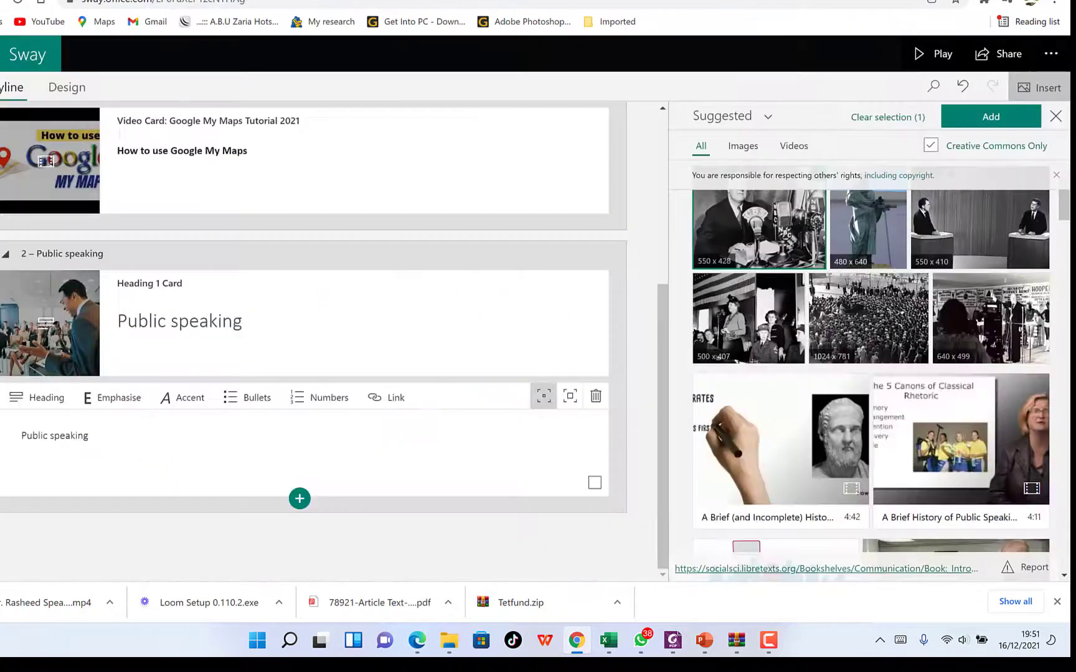
click(150, 445)
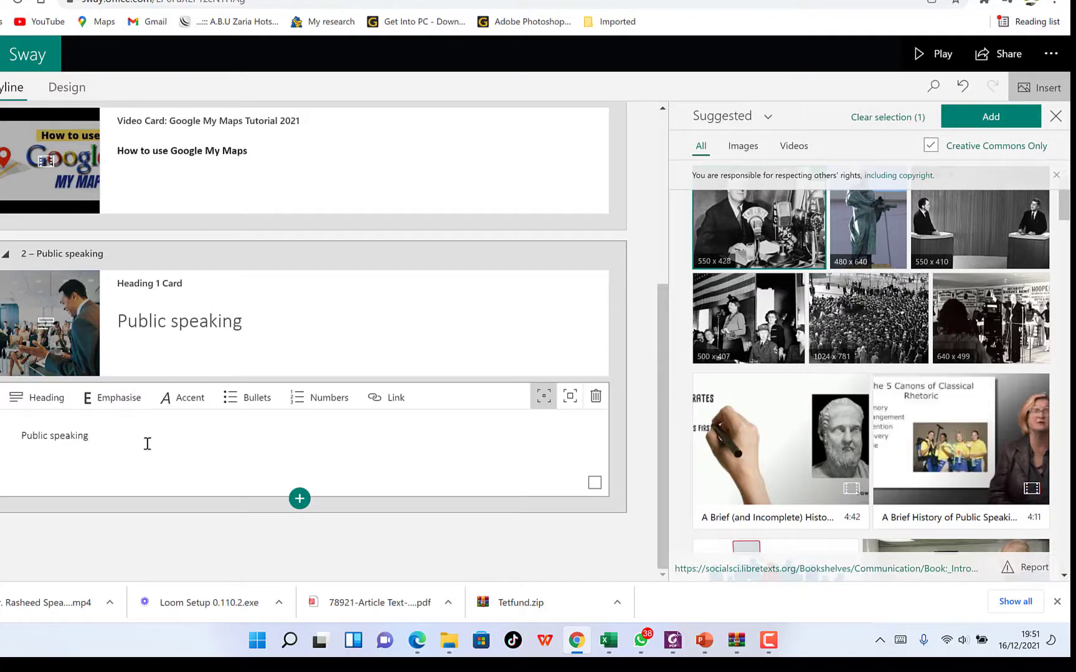
key(ctrl+a)
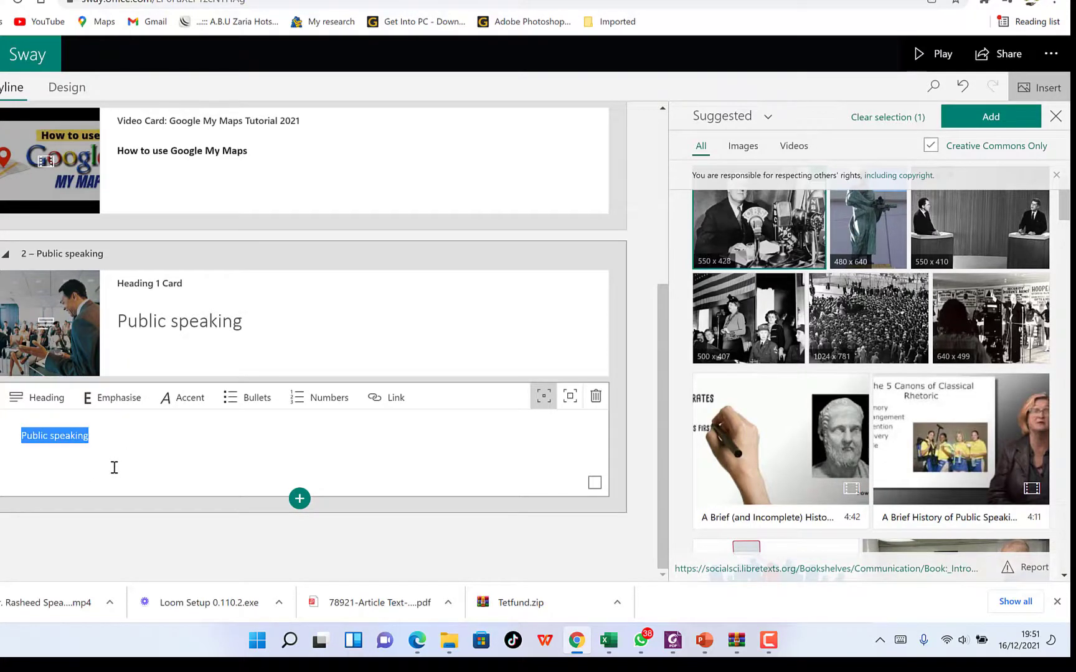
key(ctrl+v)
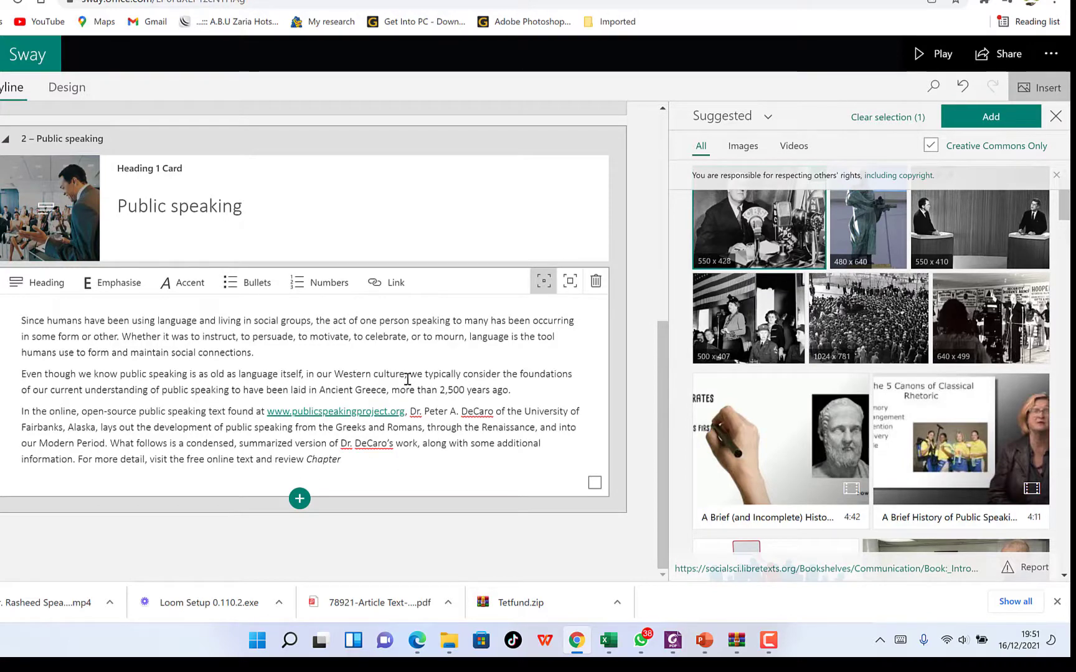
Preview the presentation's design and review its sections from the title through the mentor portrait and video to the Public speaking text.
scroll(285, 360, up, 6)
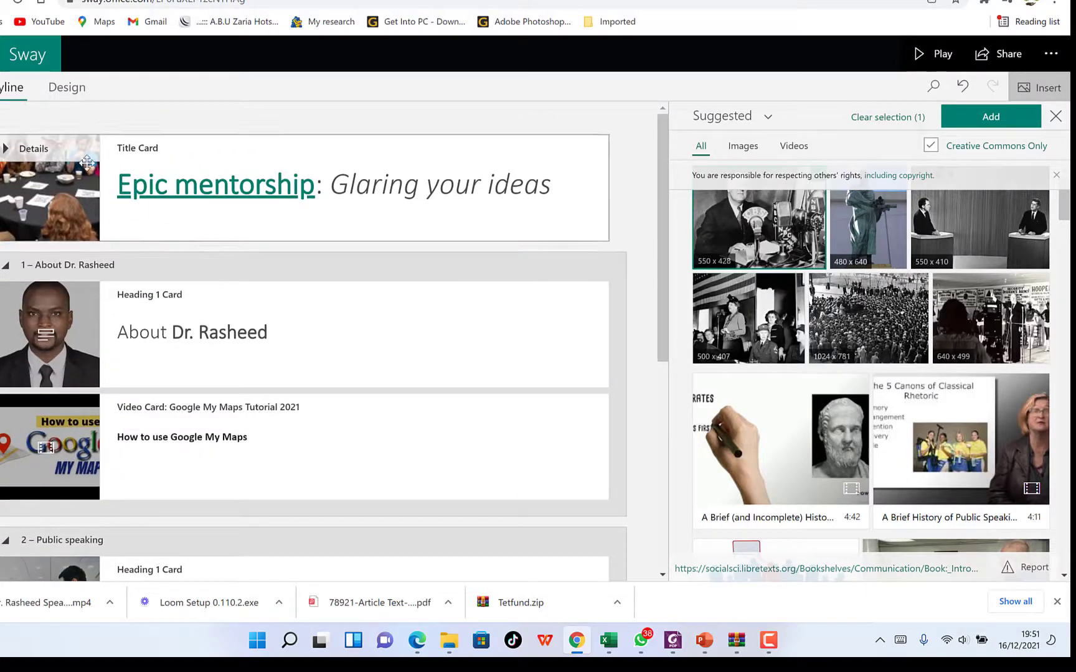
click(78, 89)
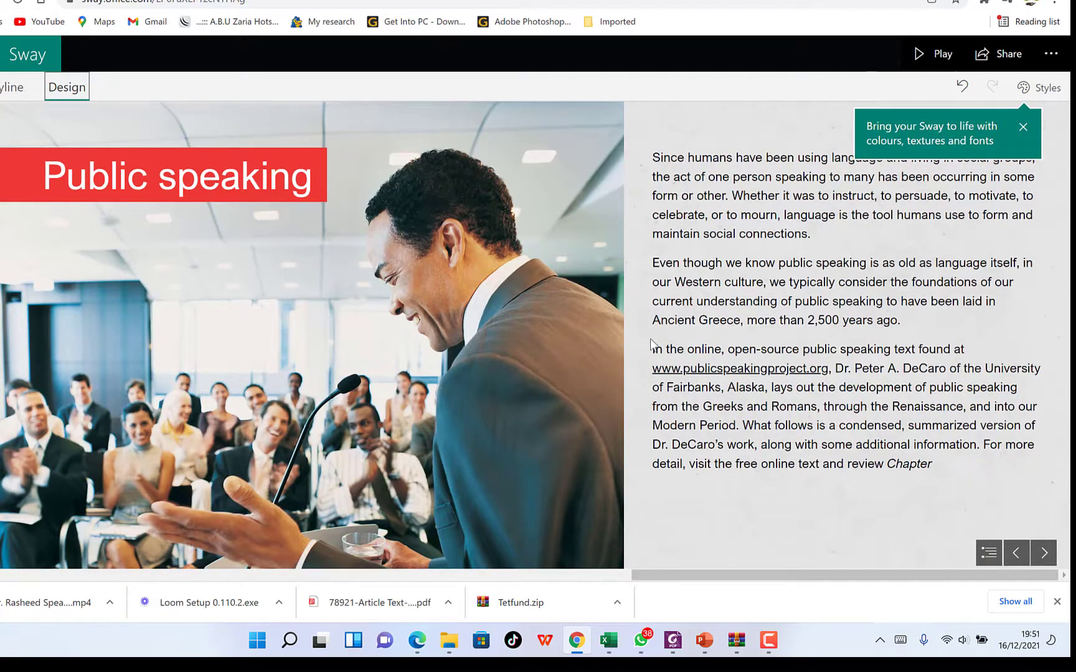
scroll(652, 347, up, 5)
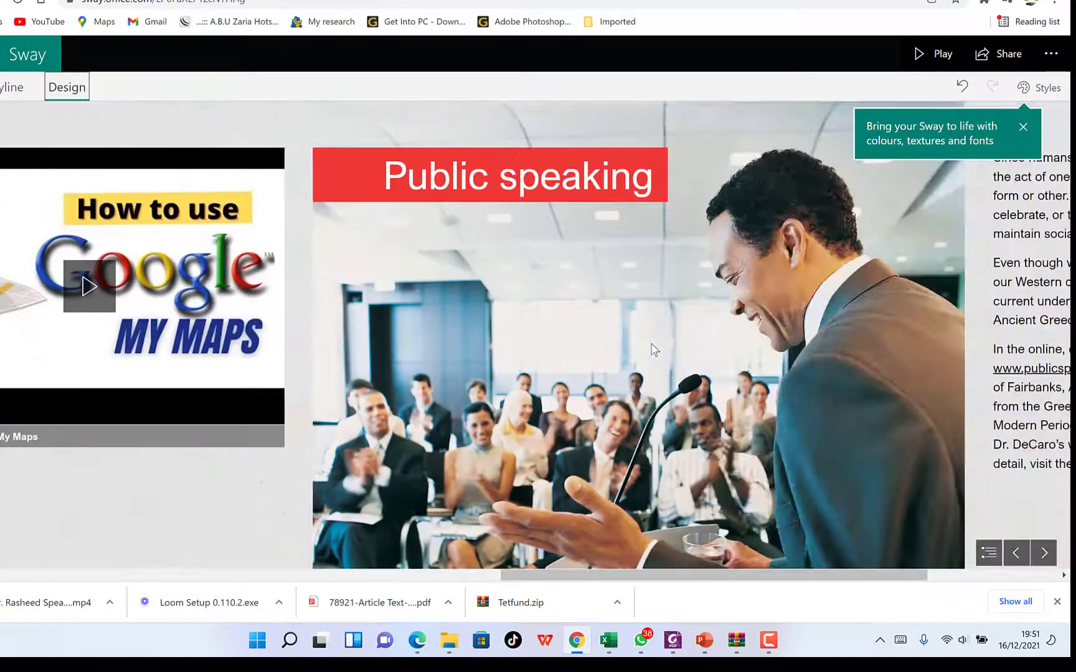
scroll(652, 348, up, 5)
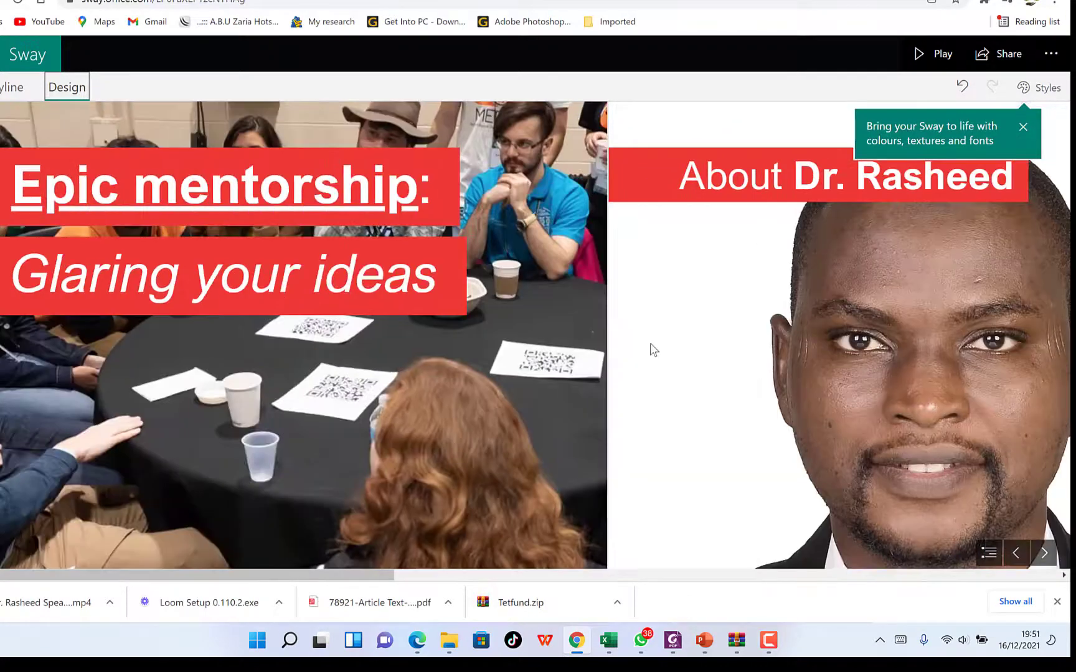
scroll(390, 350, down, 2)
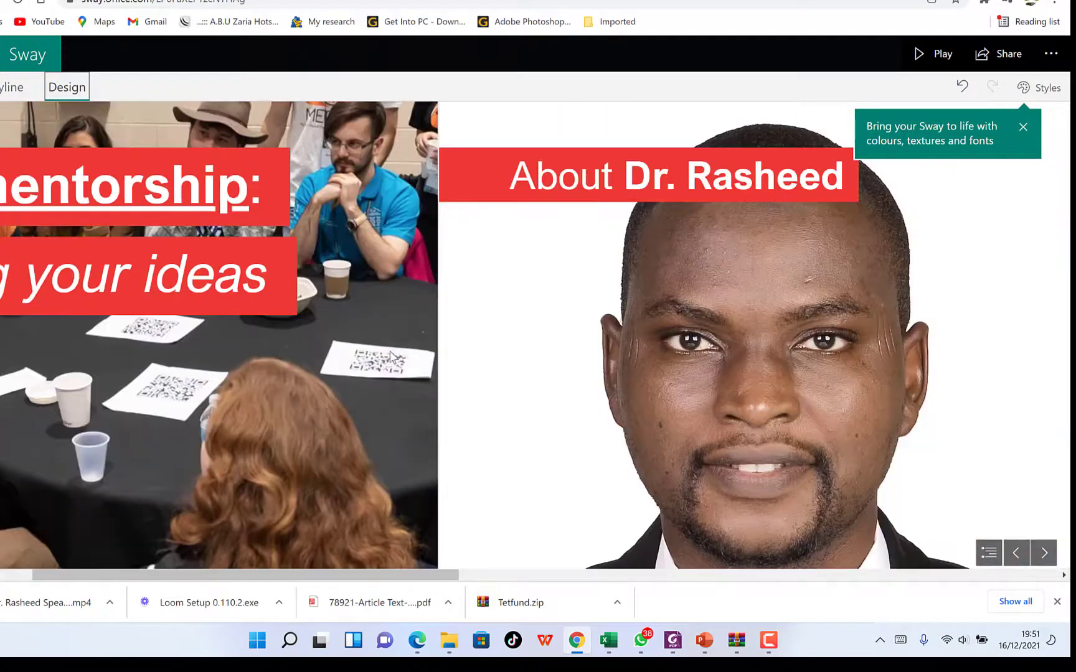
scroll(382, 341, up, 2)
scroll(382, 340, down, 6)
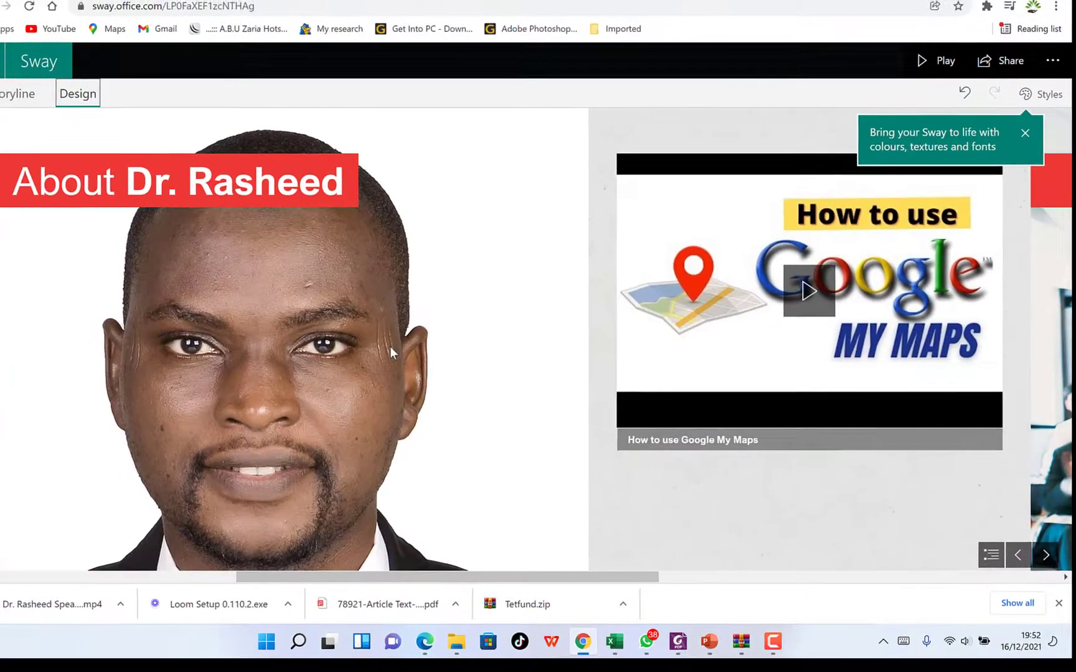
scroll(381, 342, down, 6)
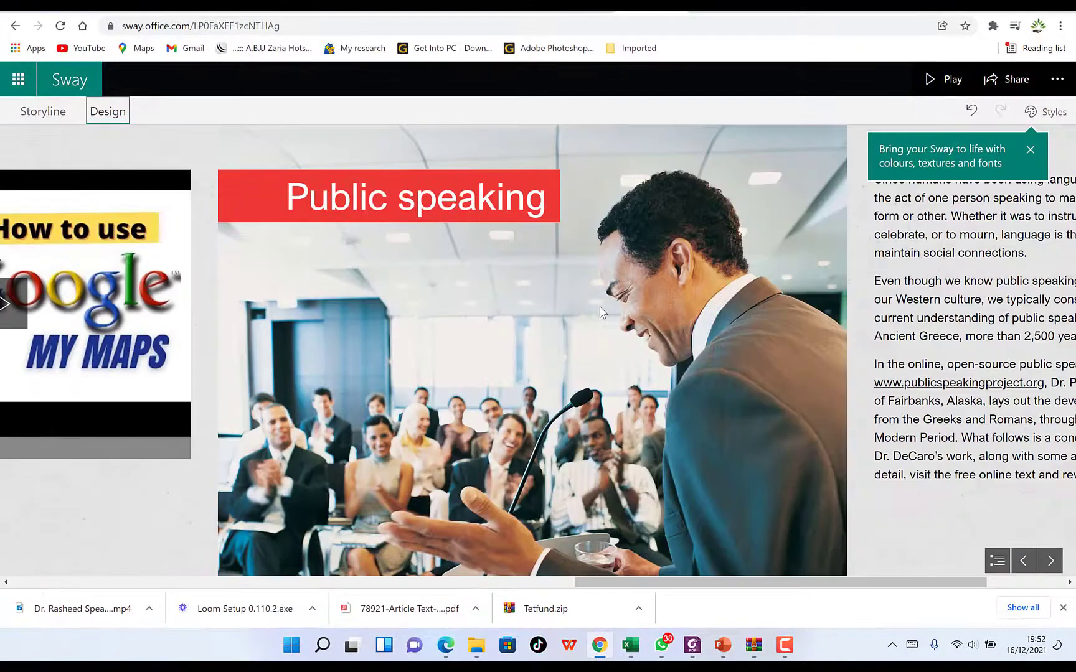
scroll(602, 311, down, 3)
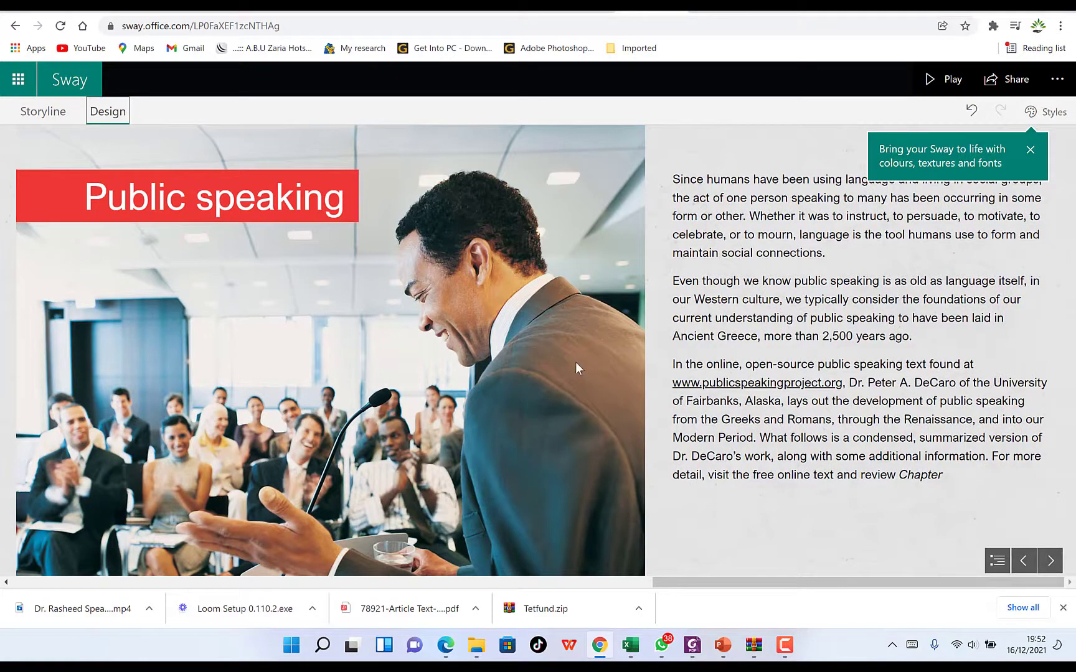
scroll(576, 364, up, 10)
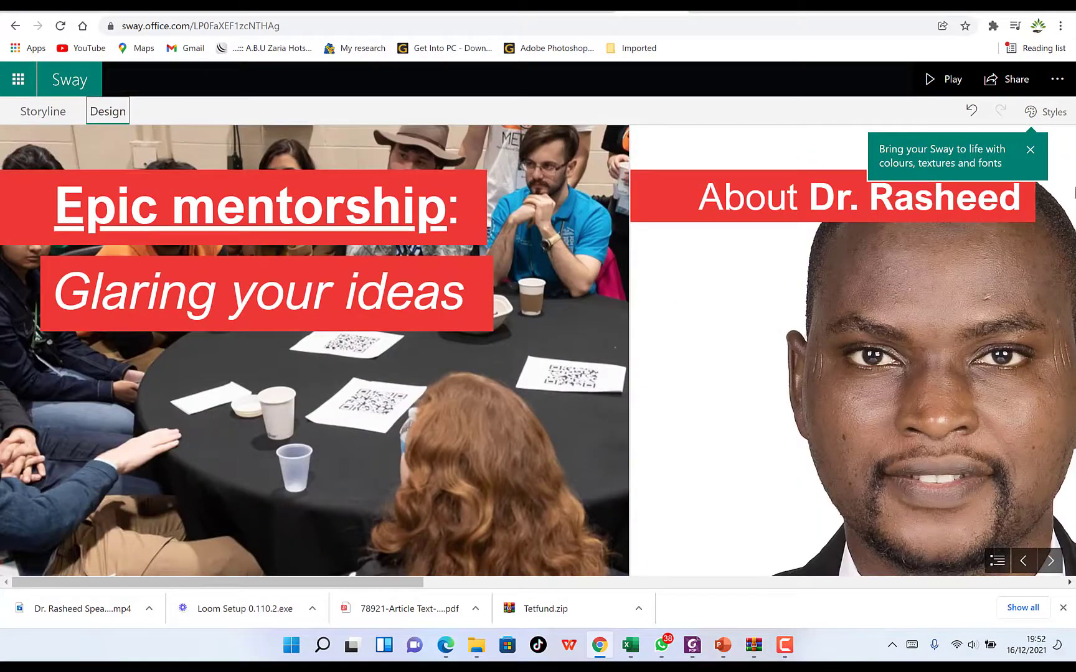
Set the presentation's style layout to Vertical and check how the sections flow from the title down to Public speaking.
click(1047, 112)
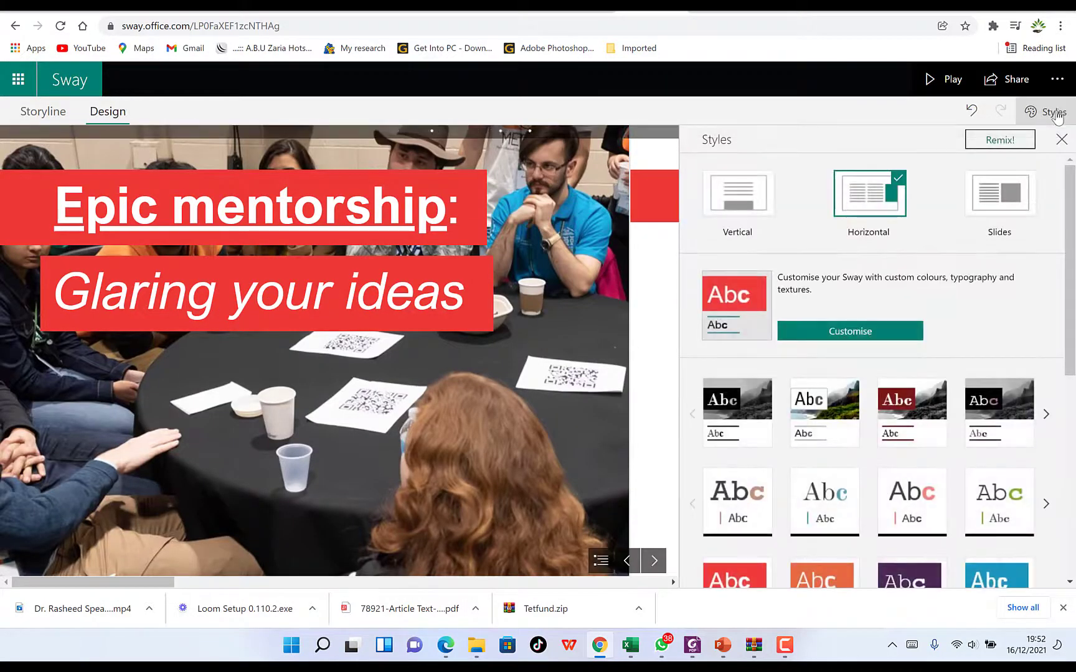
click(750, 200)
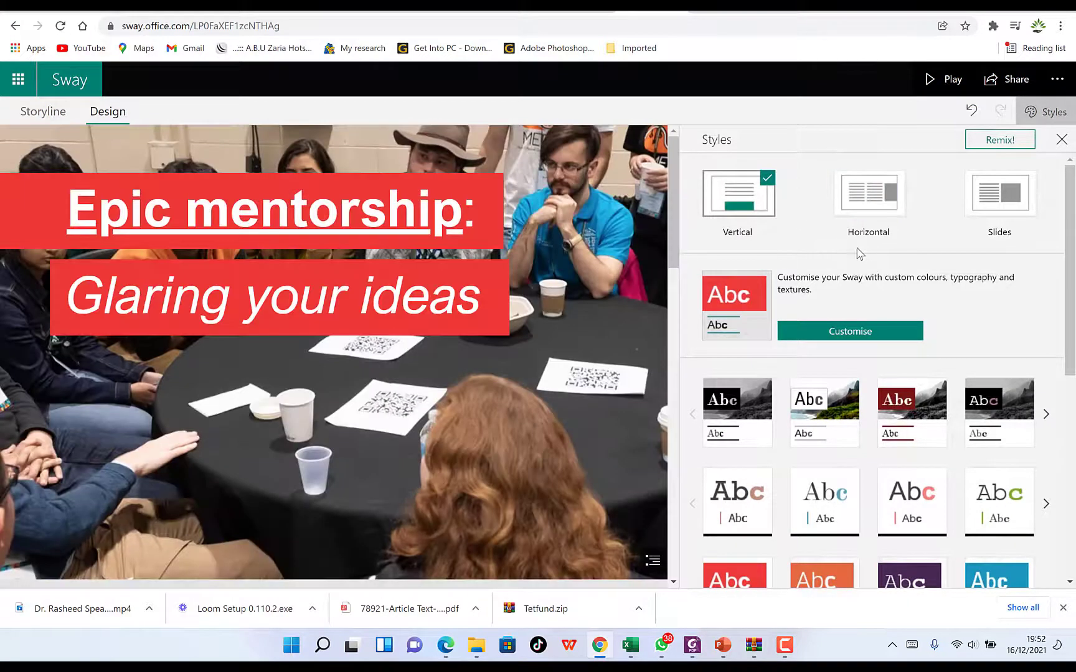
scroll(425, 307, down, 5)
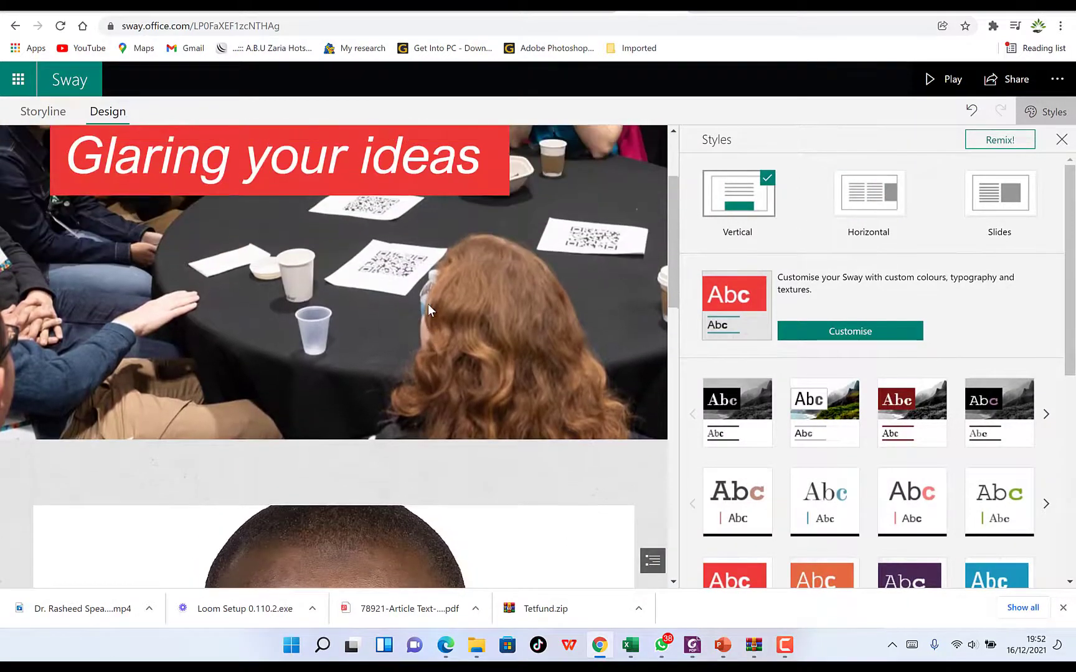
scroll(430, 307, down, 7)
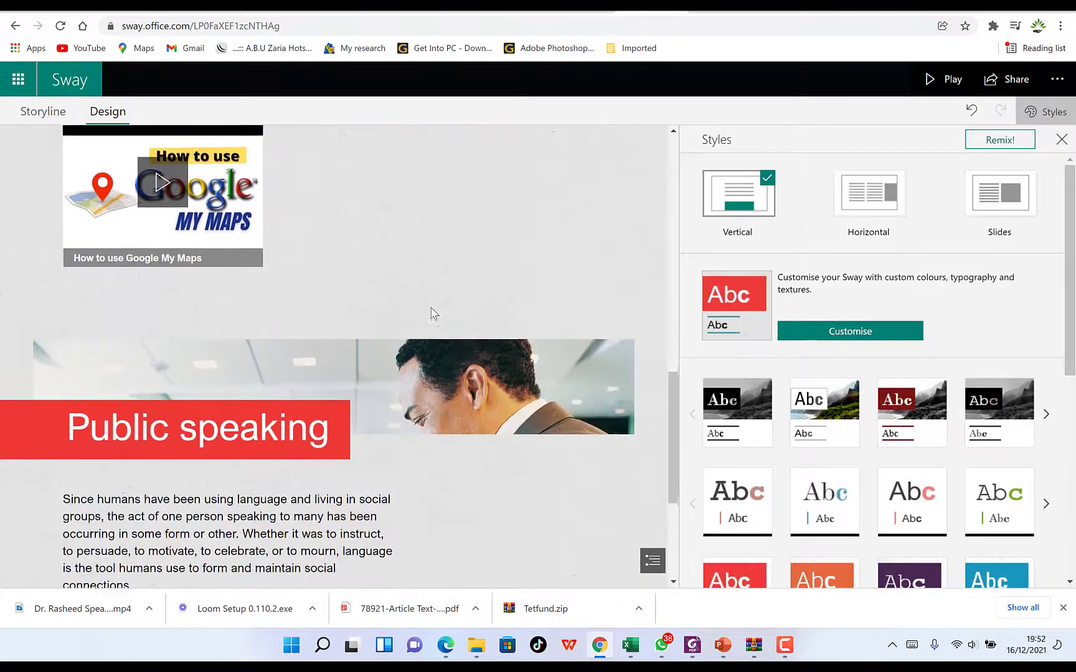
scroll(356, 303, up, 4)
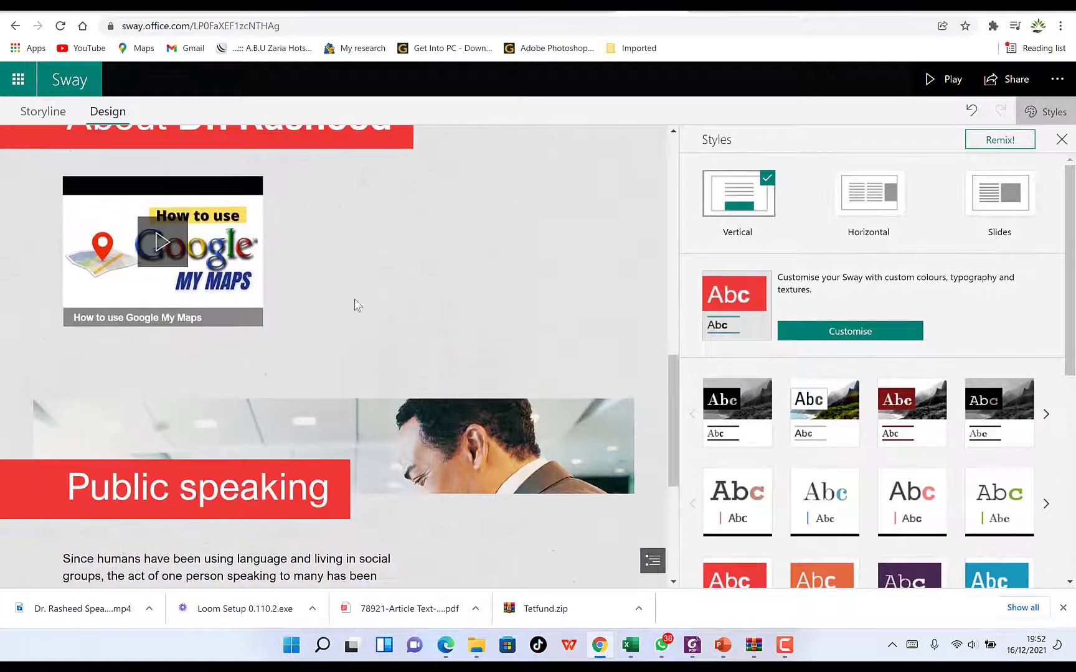
Play and pause the embedded "How to use Google My Maps" video and review the Public speaking text in the vertical layout.
click(161, 244)
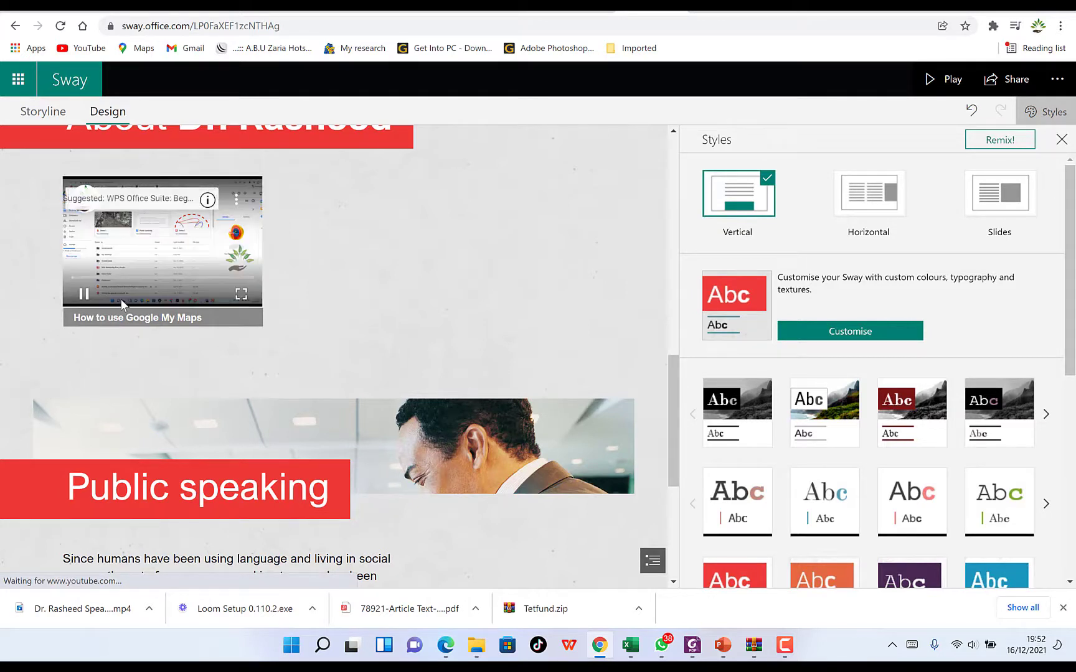
click(146, 261)
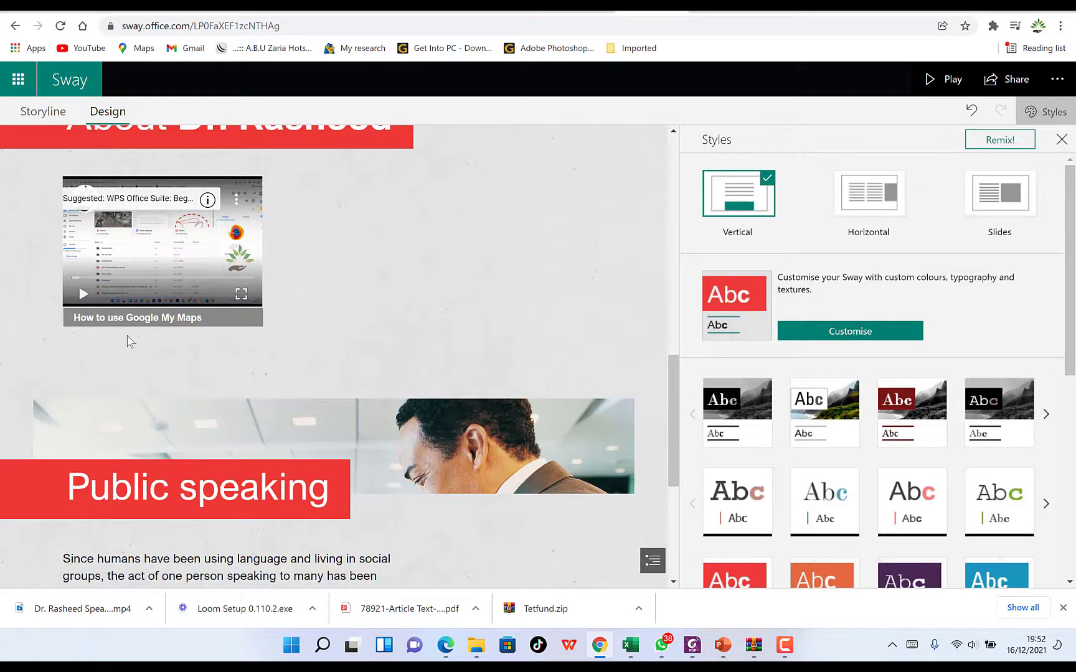
scroll(253, 290, down, 3)
scroll(276, 390, down, 1)
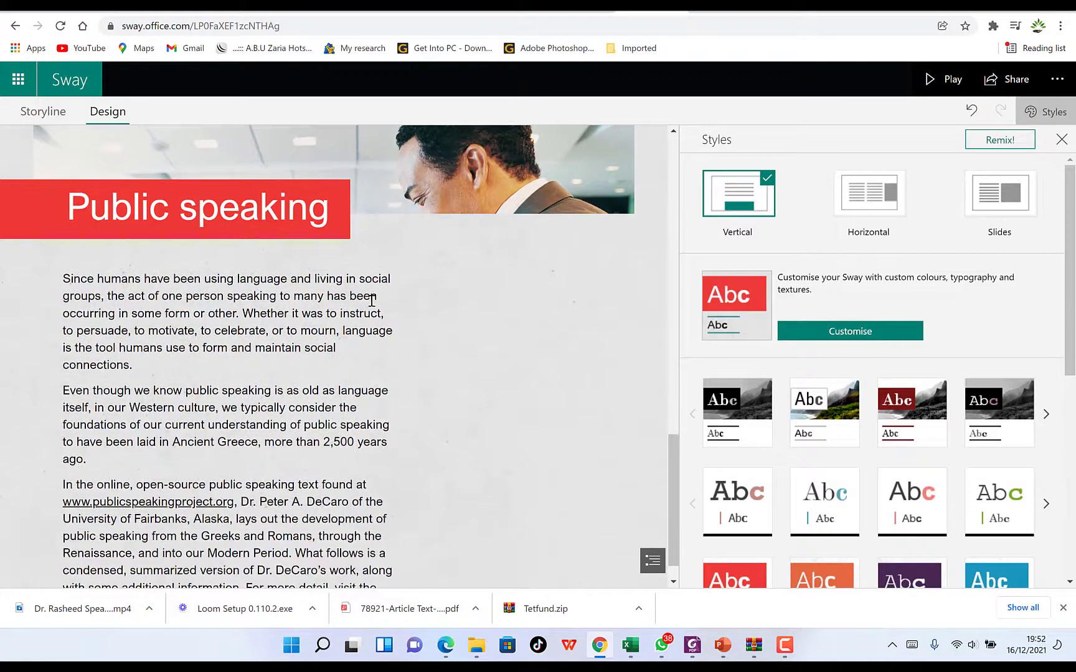
scroll(325, 294, down, 1)
scroll(315, 348, up, 15)
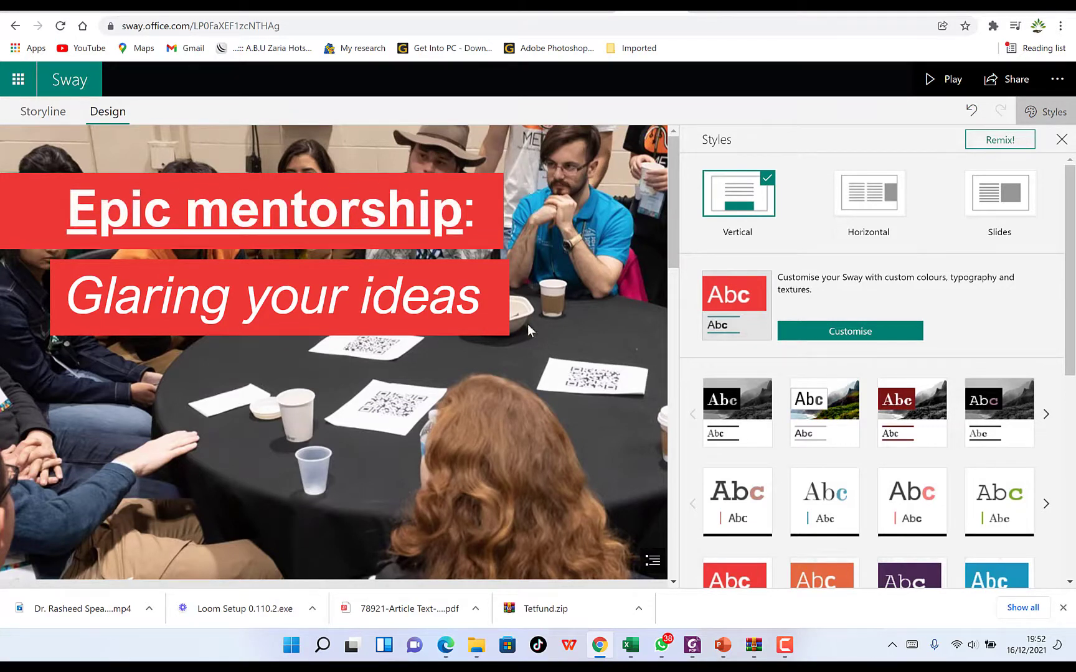
Remix the presentation's design, set the layout back to Vertical and check the sections in the new look.
click(994, 148)
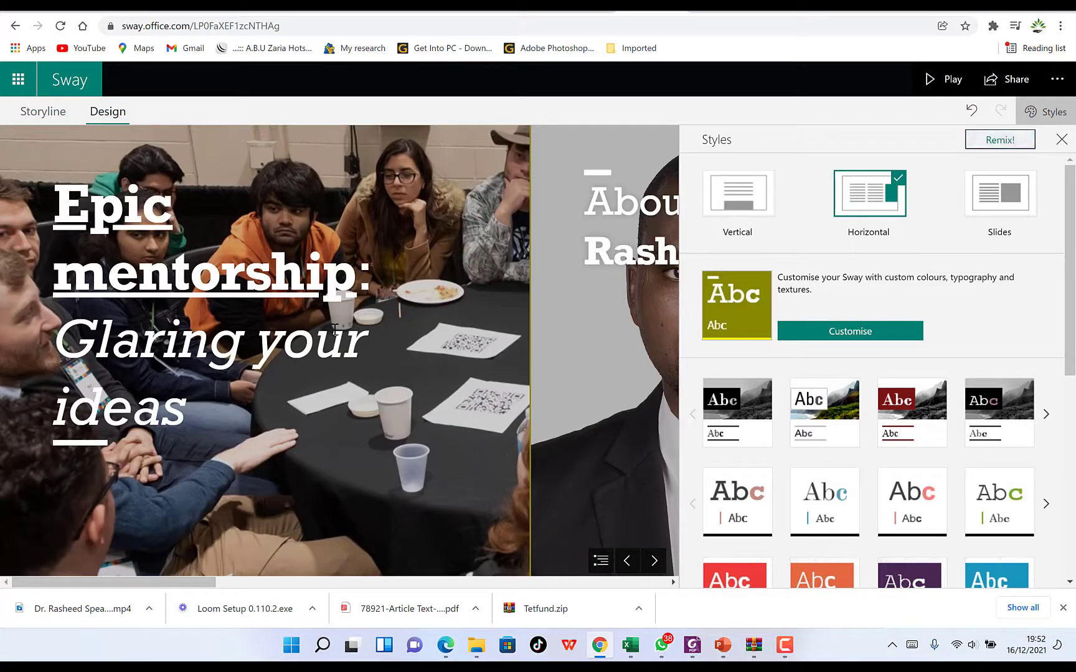
scroll(499, 390, down, 3)
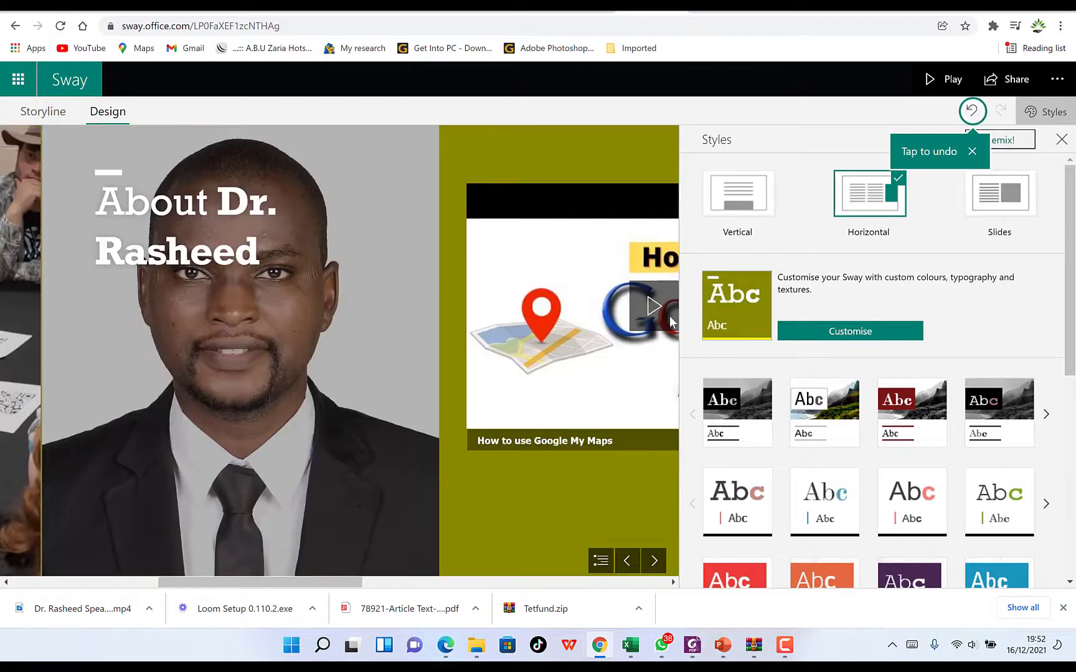
click(738, 193)
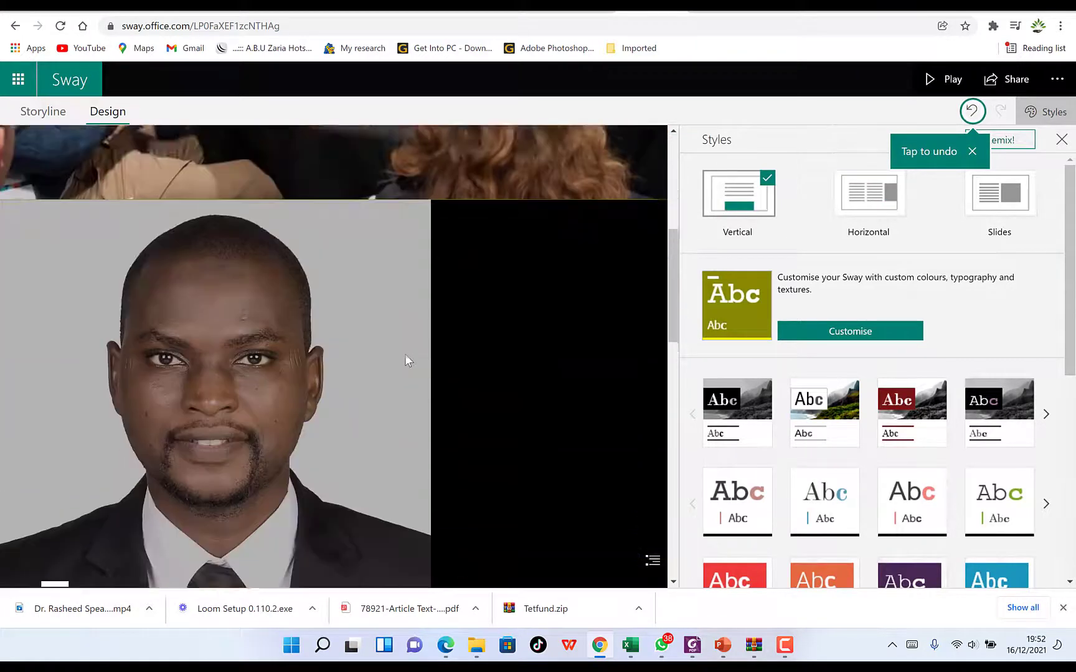
scroll(406, 360, down, 5)
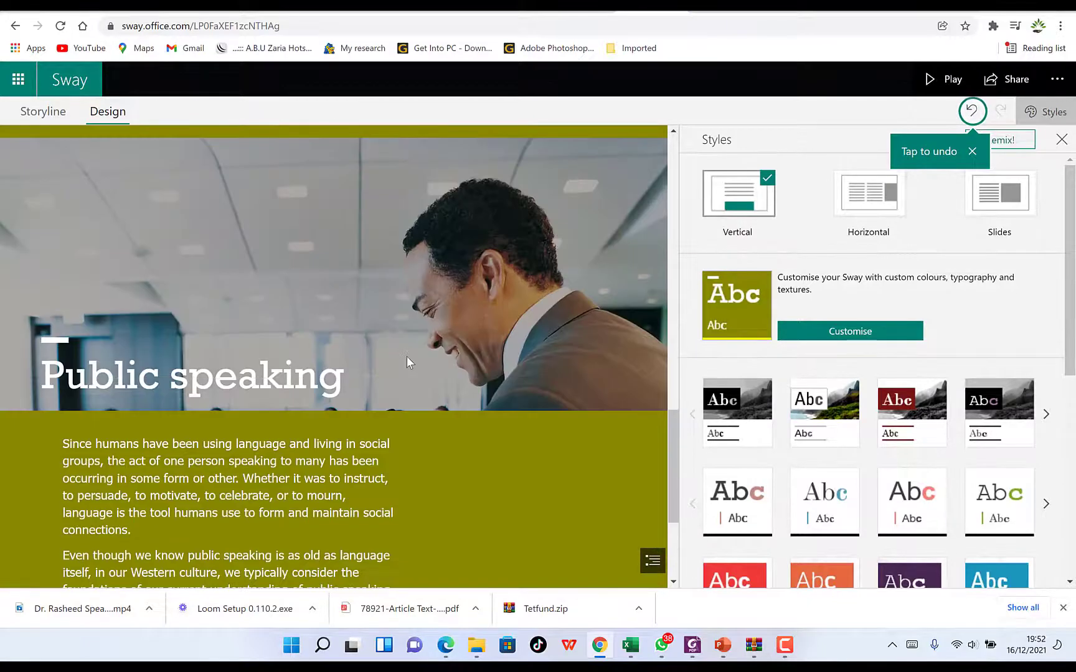
scroll(407, 358, up, 10)
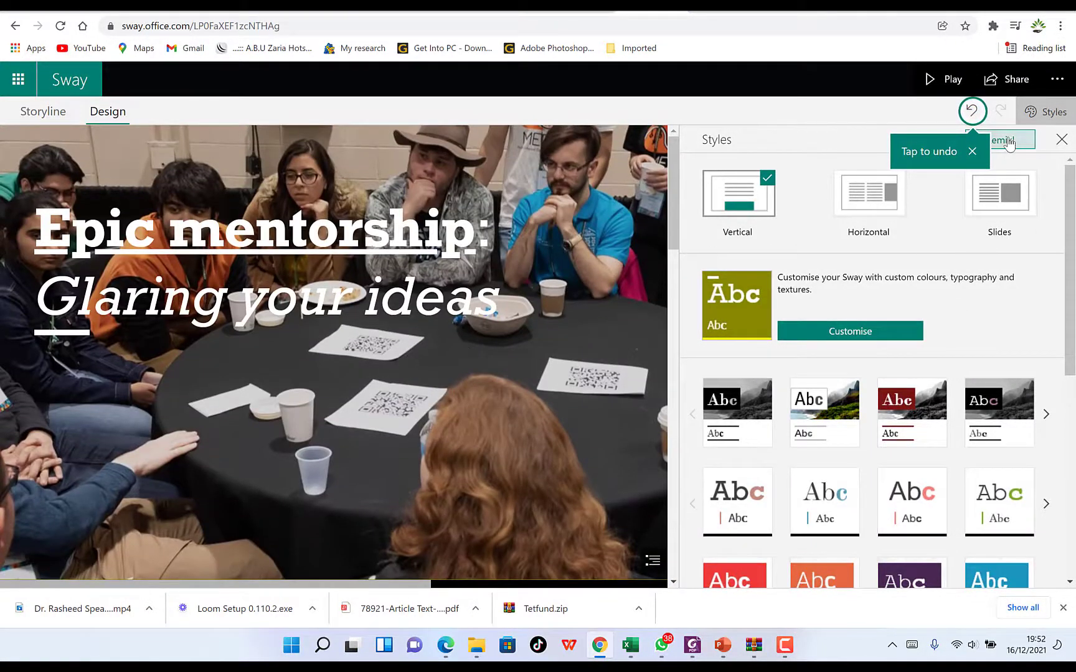
Remix the design again and review the mentor and Public speaking sections down to the end of the text.
click(1004, 142)
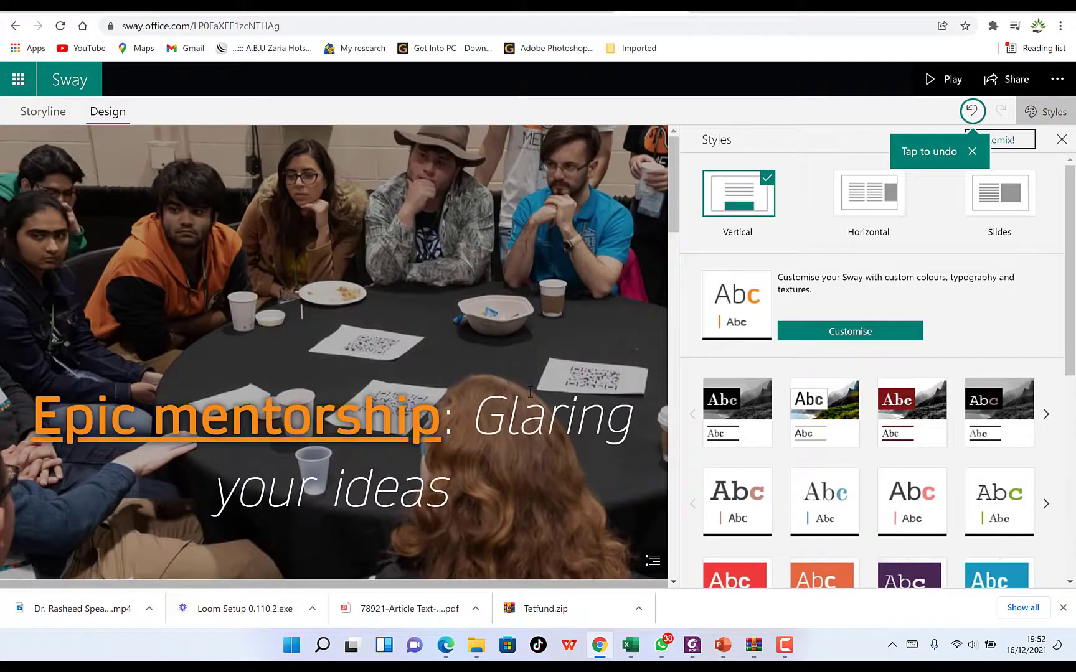
scroll(529, 391, down, 5)
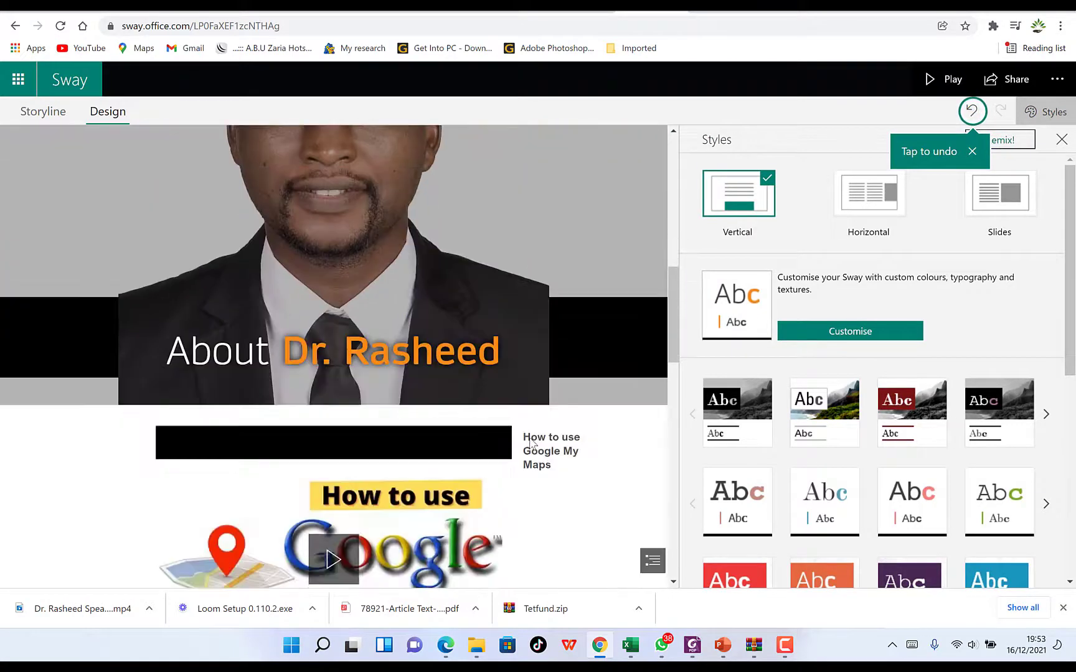
scroll(531, 443, down, 10)
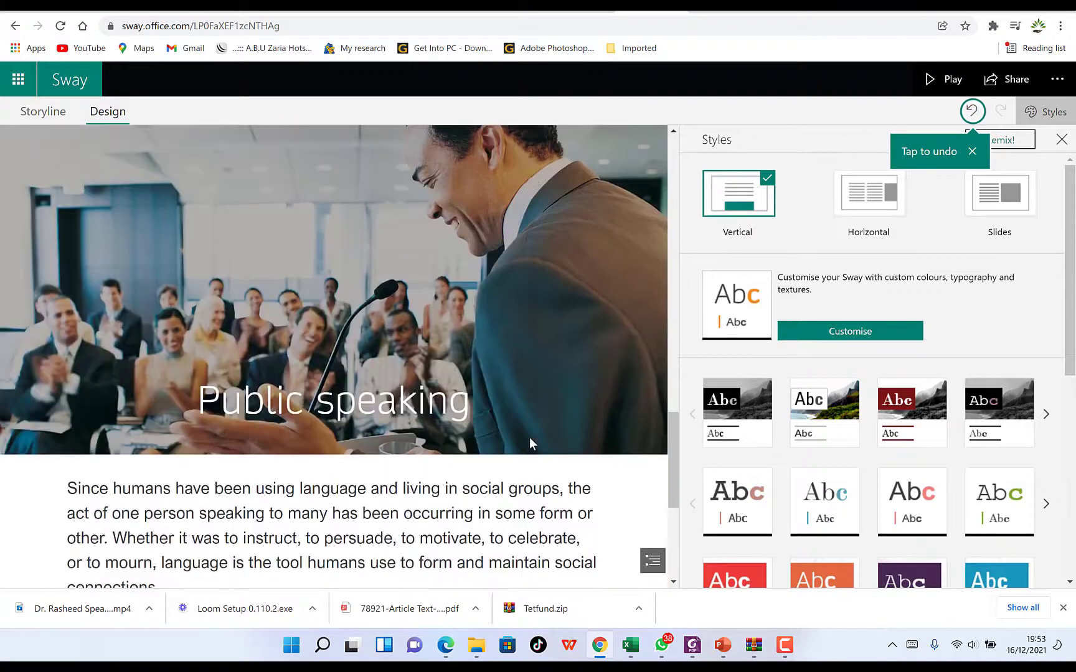
scroll(529, 443, down, 5)
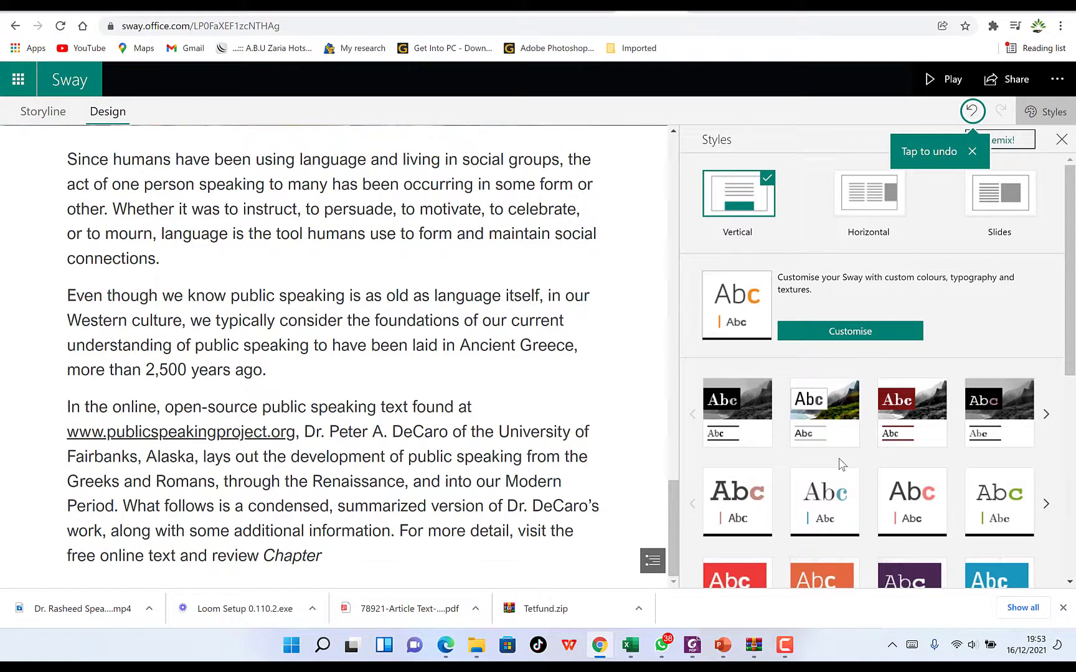
Try out the white hexagon-pattern style with green accents and the solid teal style on the presentation.
scroll(840, 464, down, 6)
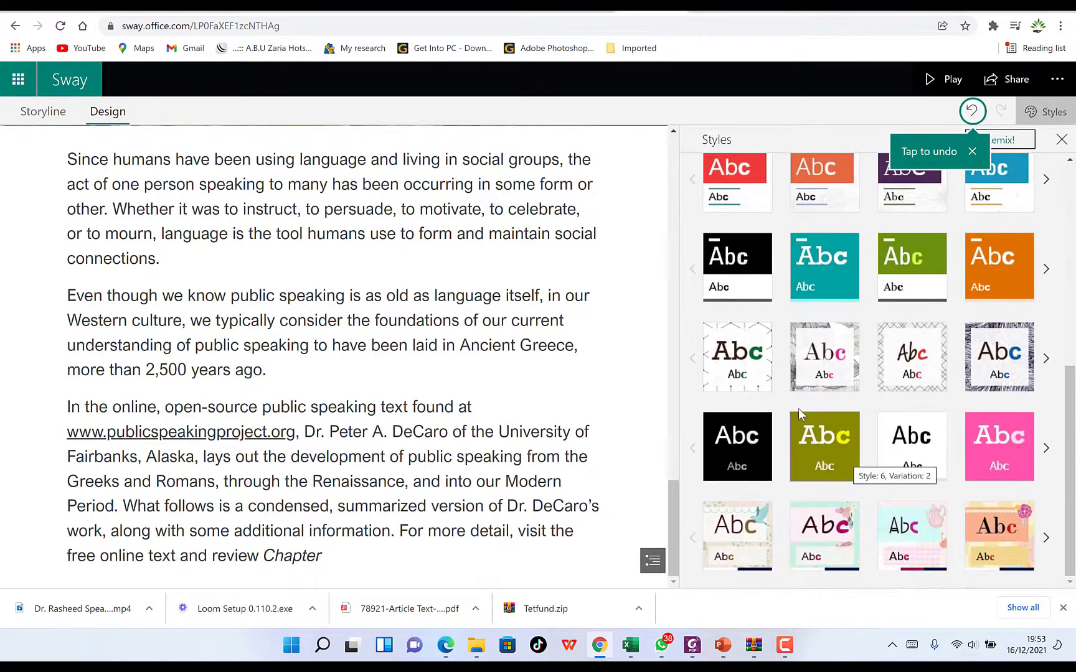
click(727, 374)
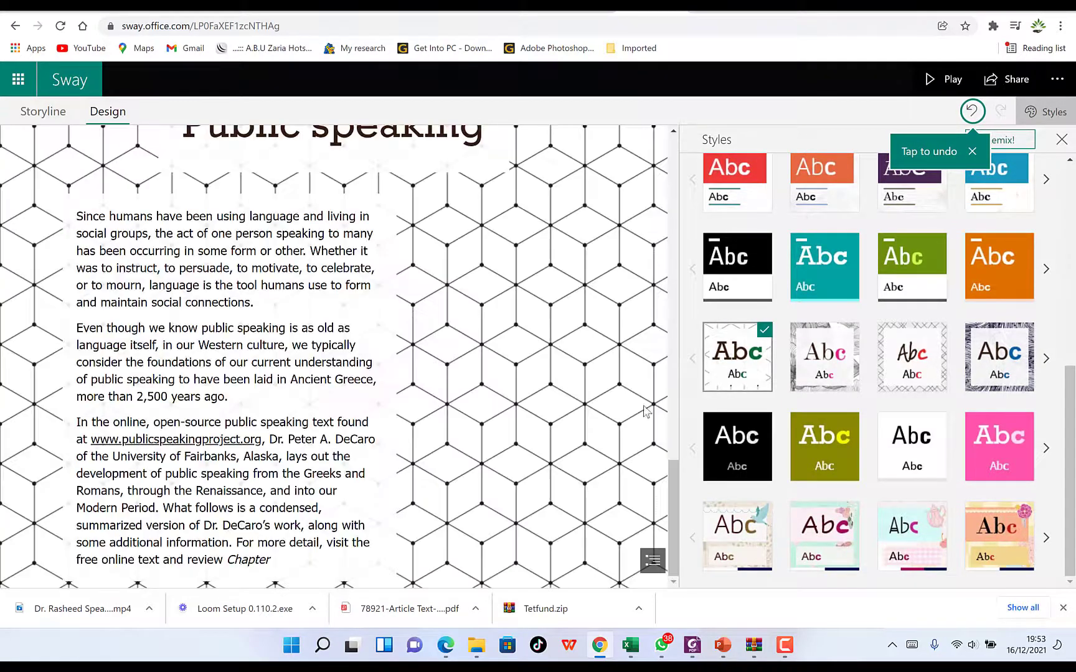
scroll(518, 404, up, 15)
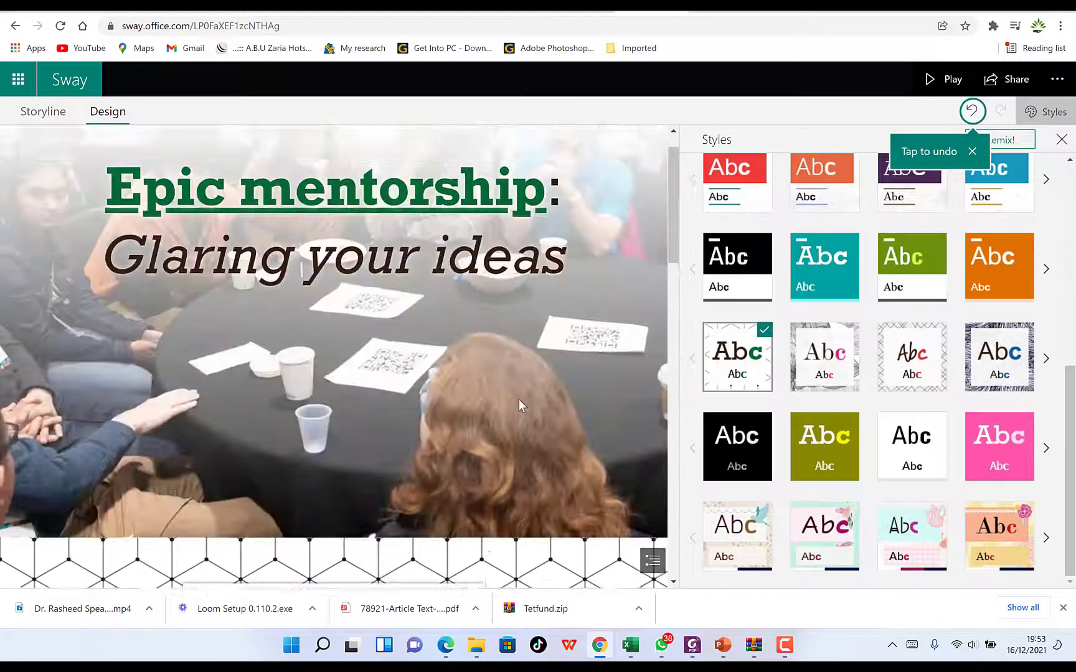
scroll(518, 405, down, 10)
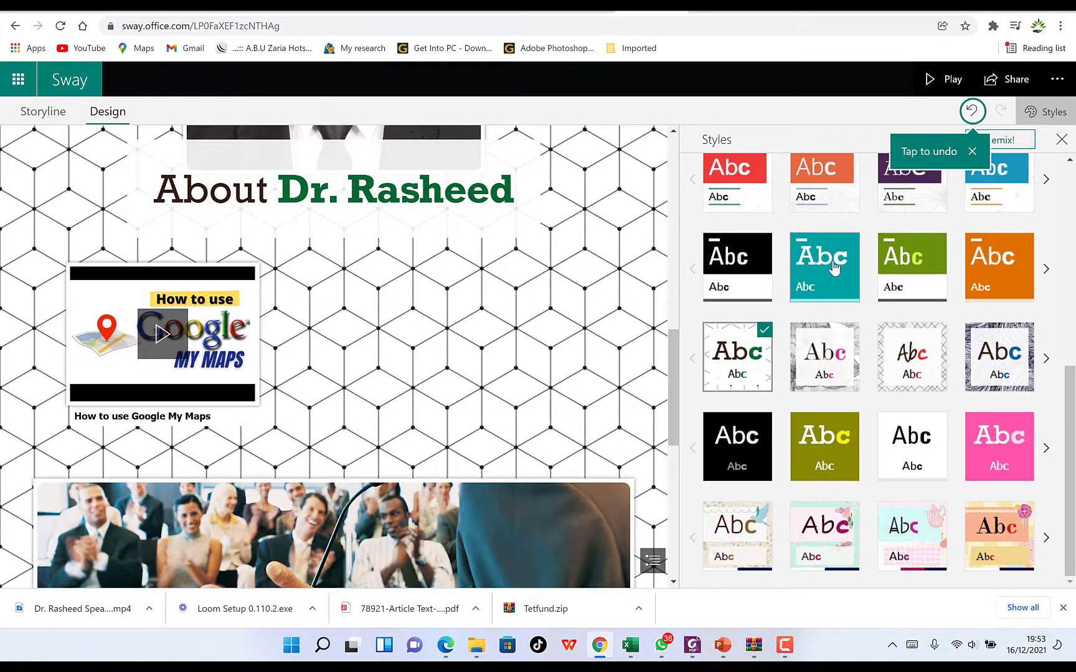
click(834, 268)
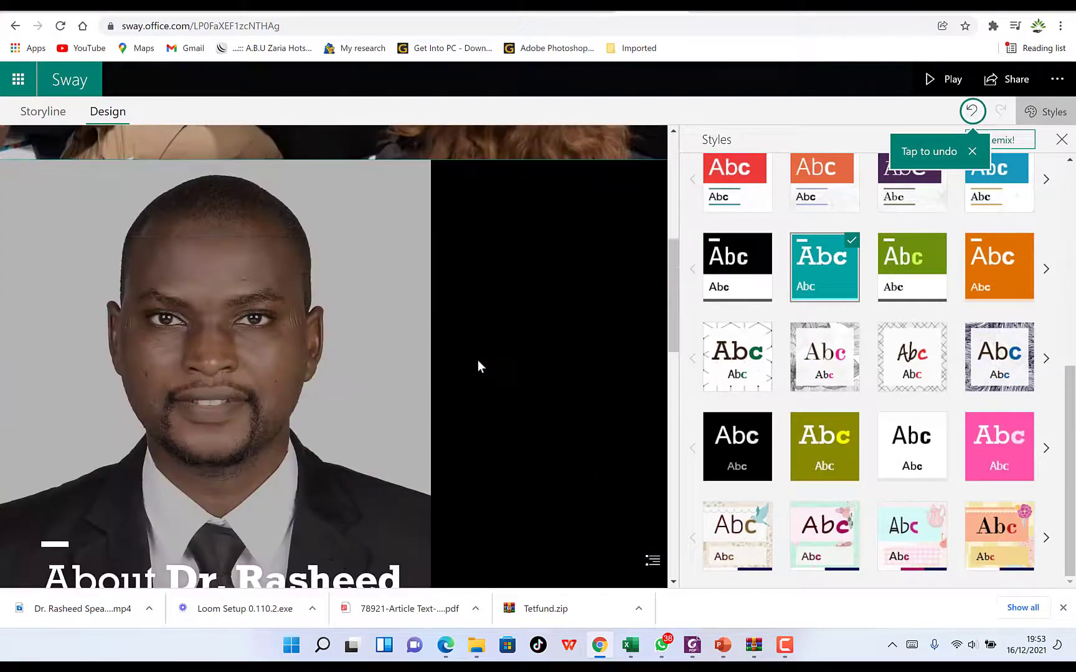
scroll(477, 364, down, 10)
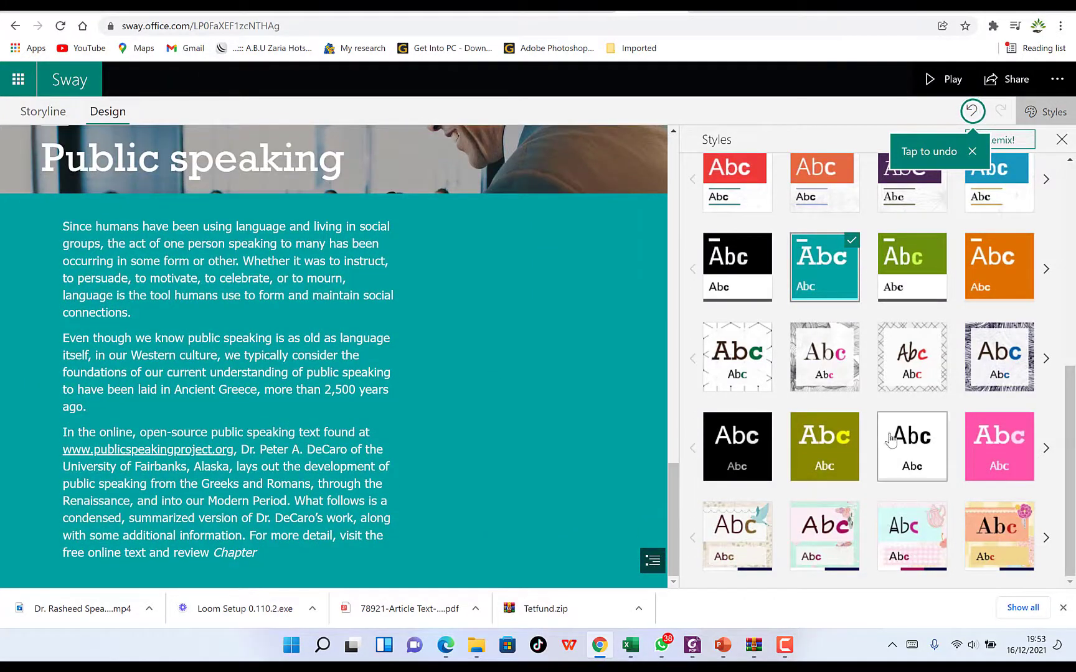
Apply the orange floral style variation to the presentation and check it on the title and mentor portrait.
click(998, 535)
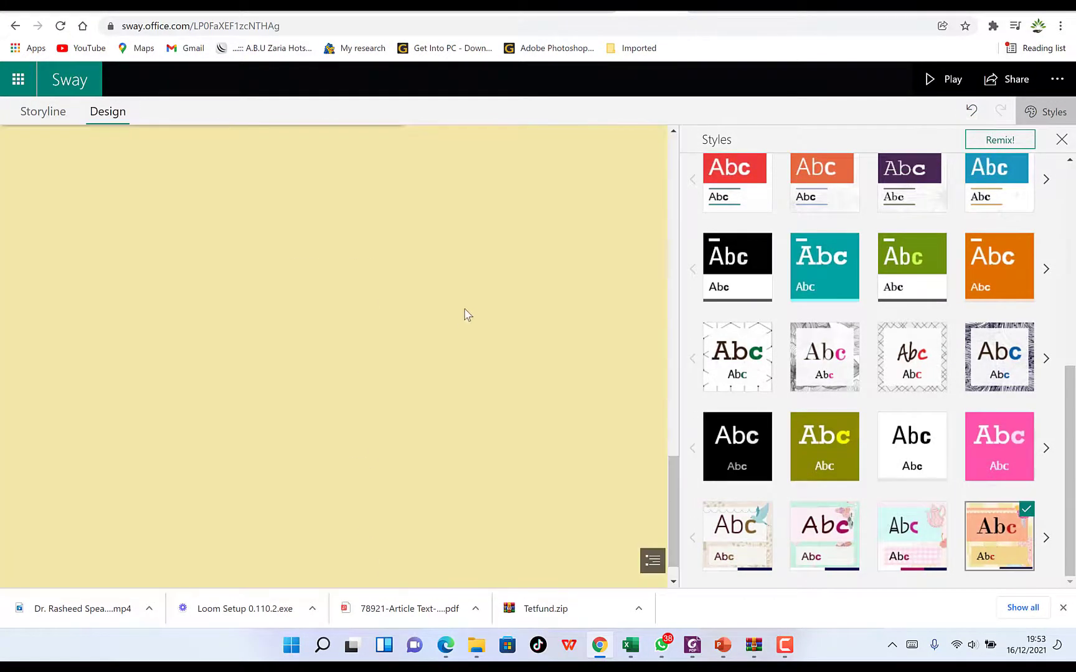
scroll(473, 307, up, 12)
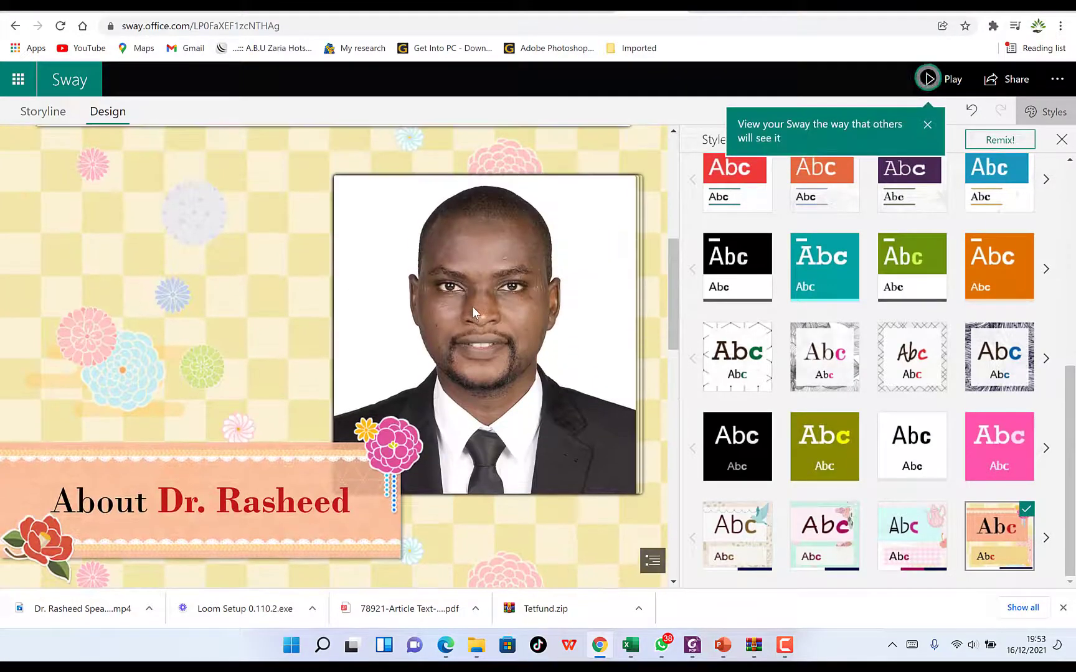
scroll(471, 306, up, 7)
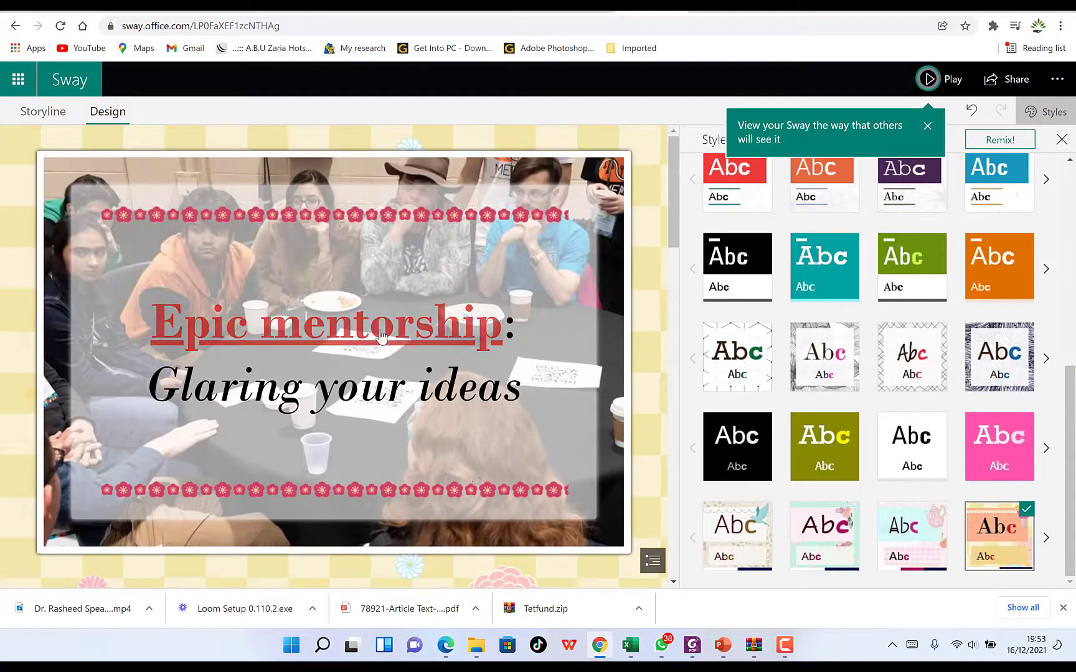
scroll(435, 339, down, 5)
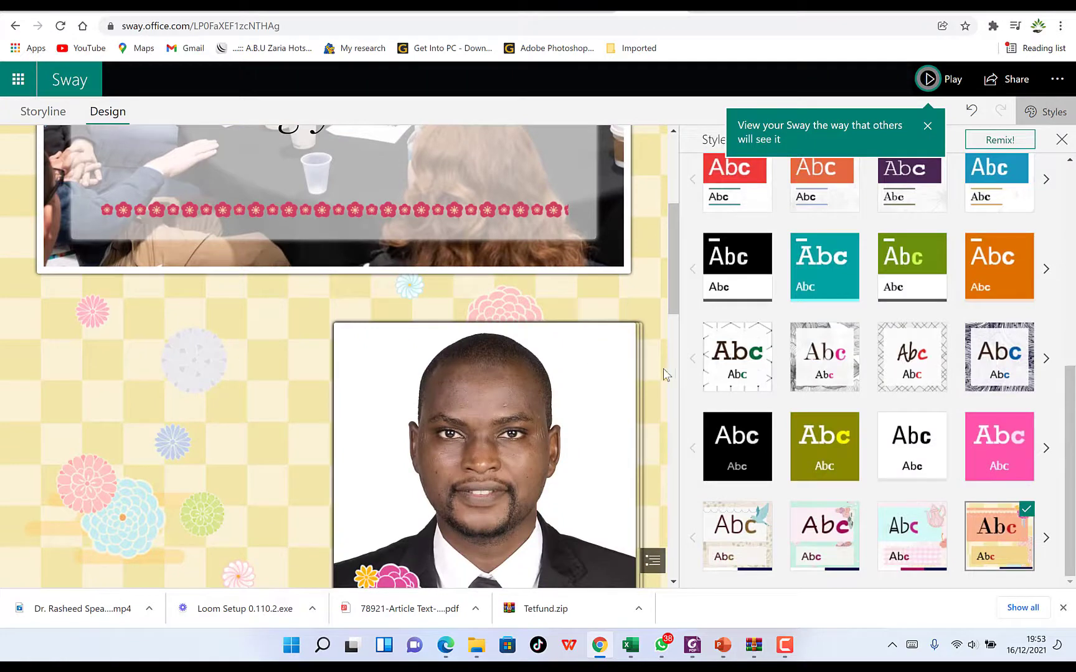
Close the style options, review the floral design at full width through the Public speaking section, and return to the storyline.
click(1061, 139)
scroll(797, 181, down, 4)
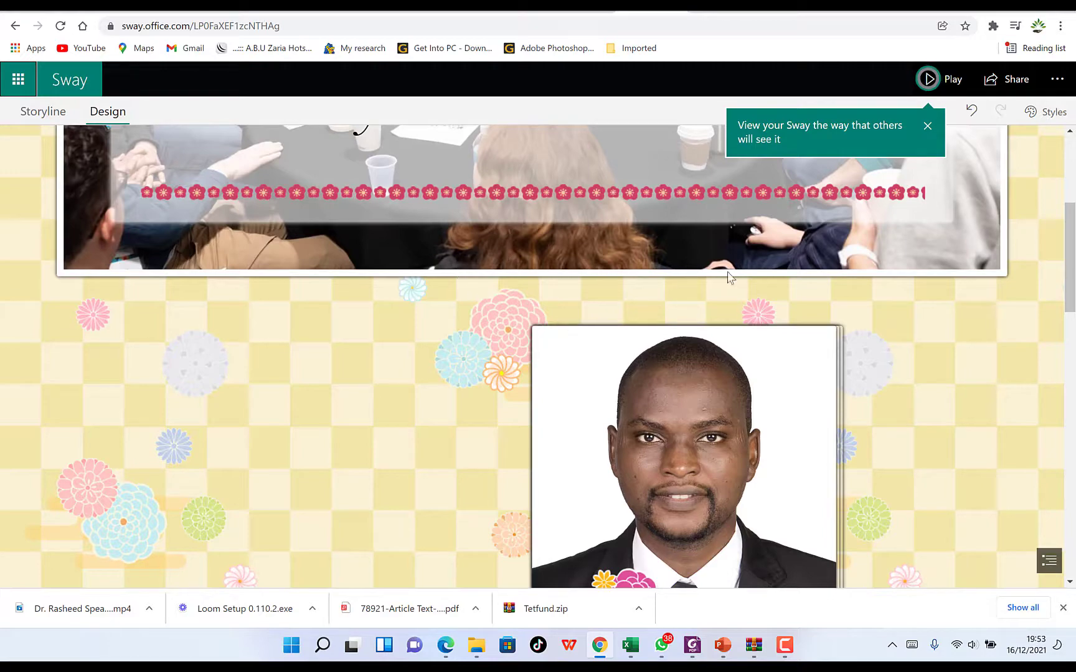
scroll(821, 301, down, 8)
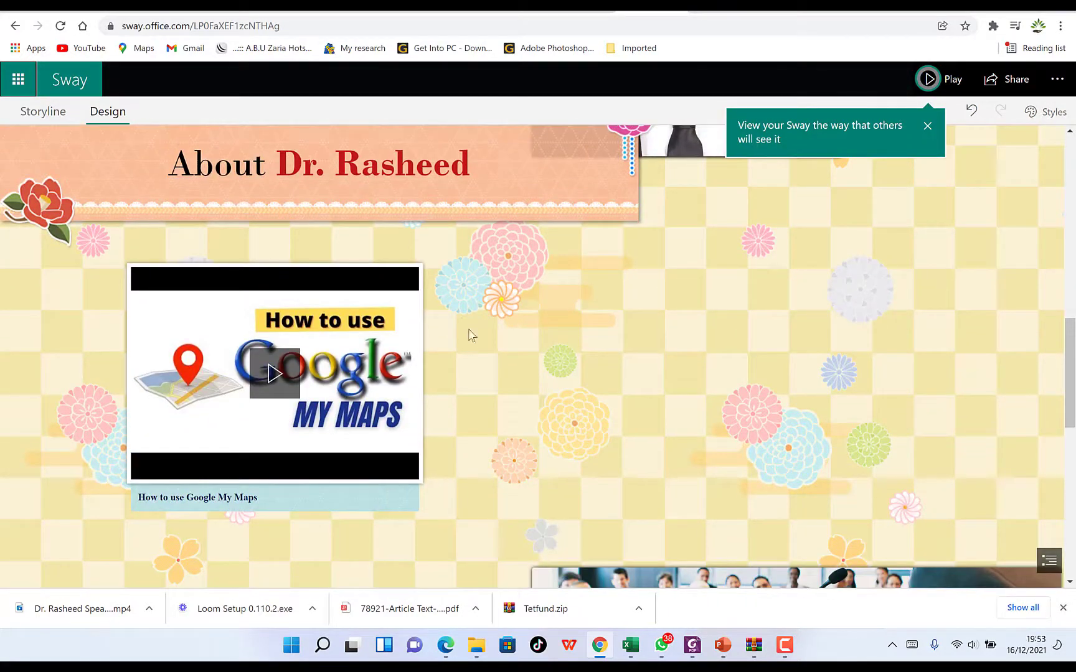
scroll(474, 339, down, 3)
scroll(502, 353, down, 4)
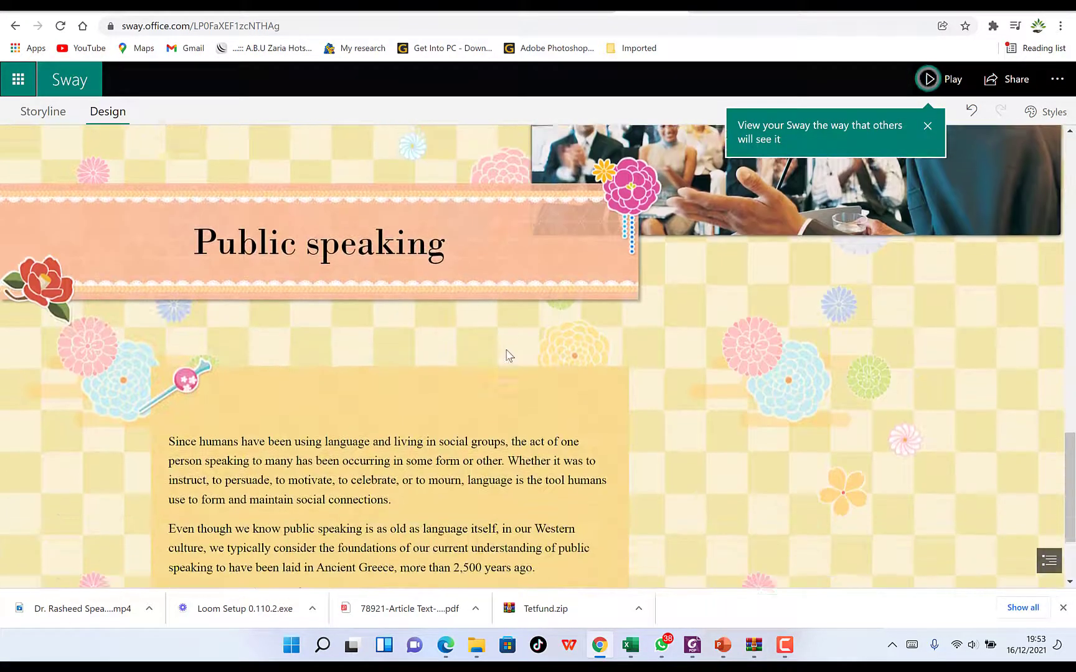
scroll(518, 342, up, 3)
scroll(519, 343, down, 2)
scroll(786, 364, up, 2)
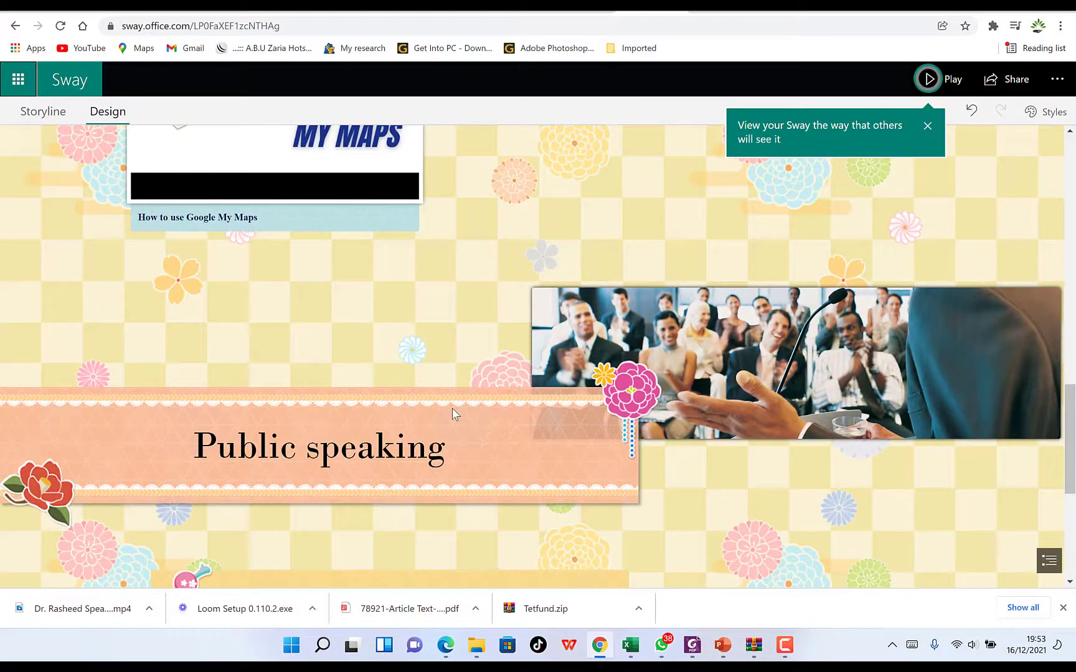
scroll(730, 399, down, 2)
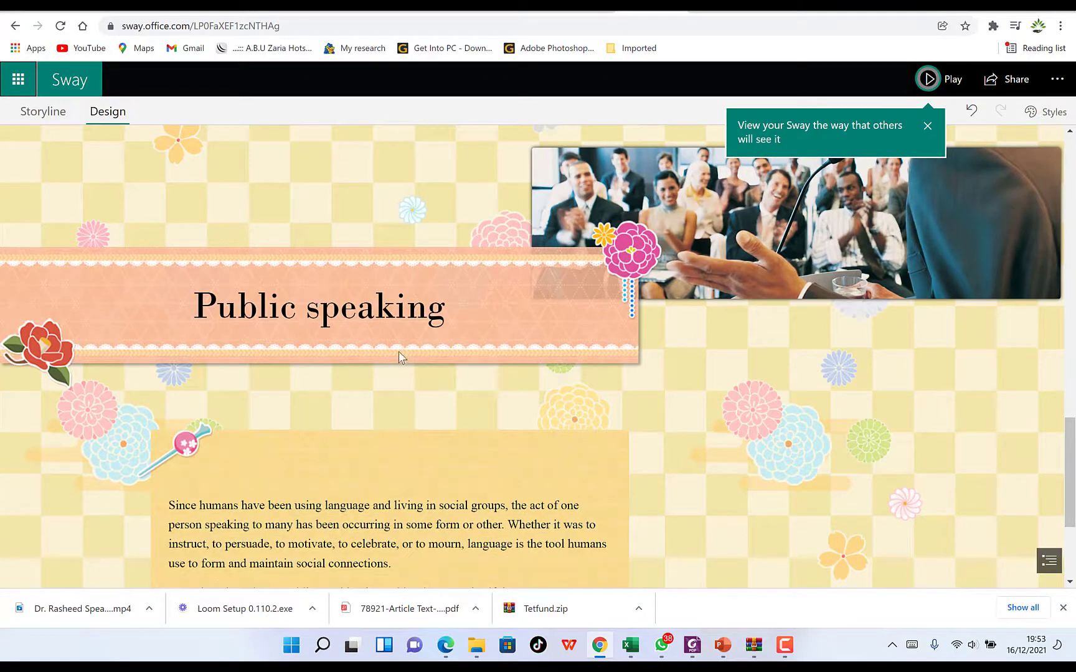
scroll(401, 350, down, 4)
scroll(968, 236, up, 7)
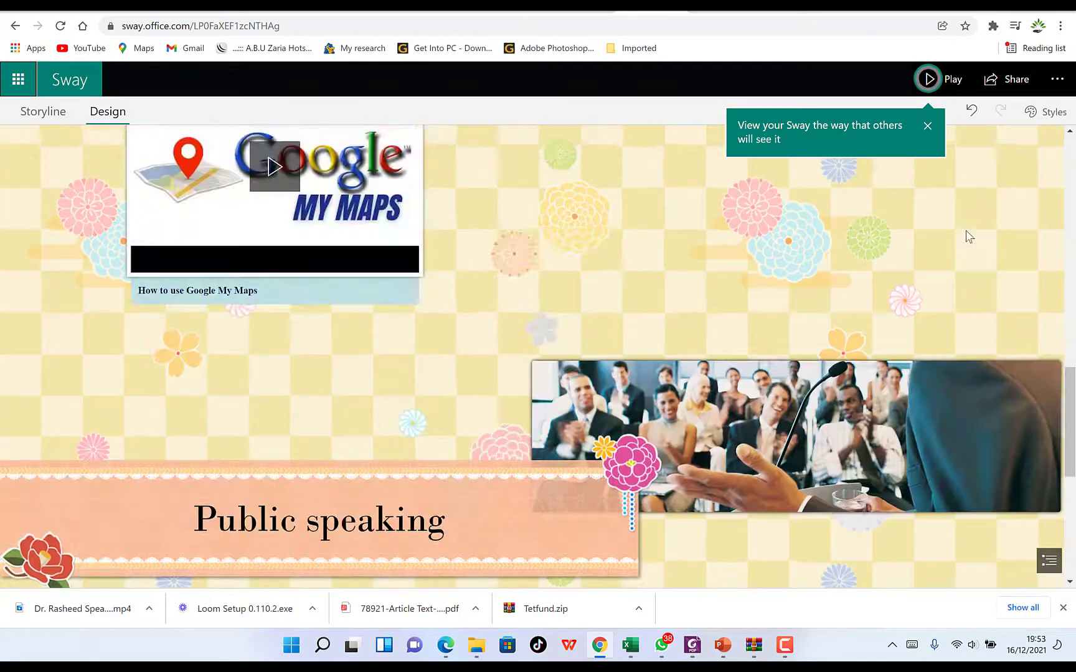
scroll(969, 237, up, 8)
click(45, 111)
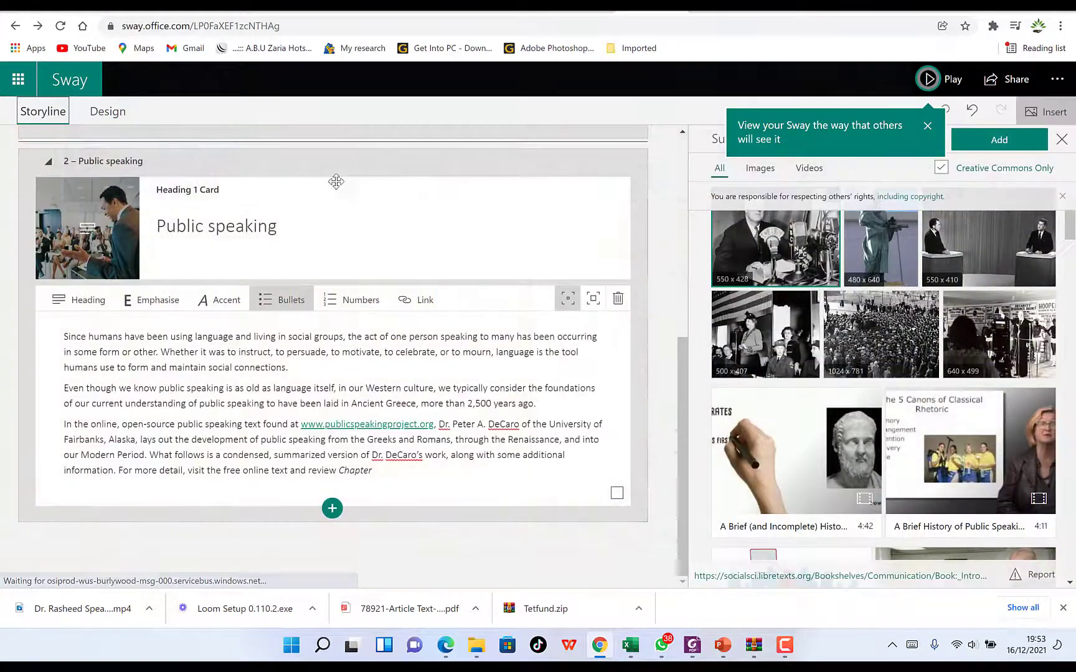
Open the focus points of the Public speaking heading image and mark the speaker's head and face as important.
scroll(333, 366, up, 5)
scroll(335, 368, down, 3)
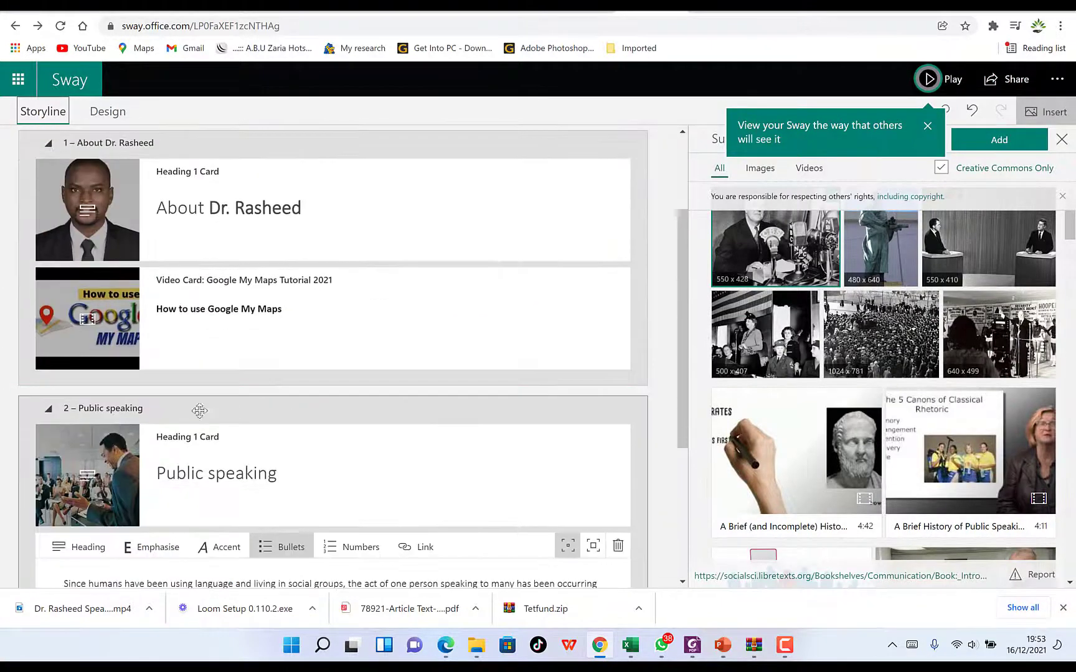
click(92, 406)
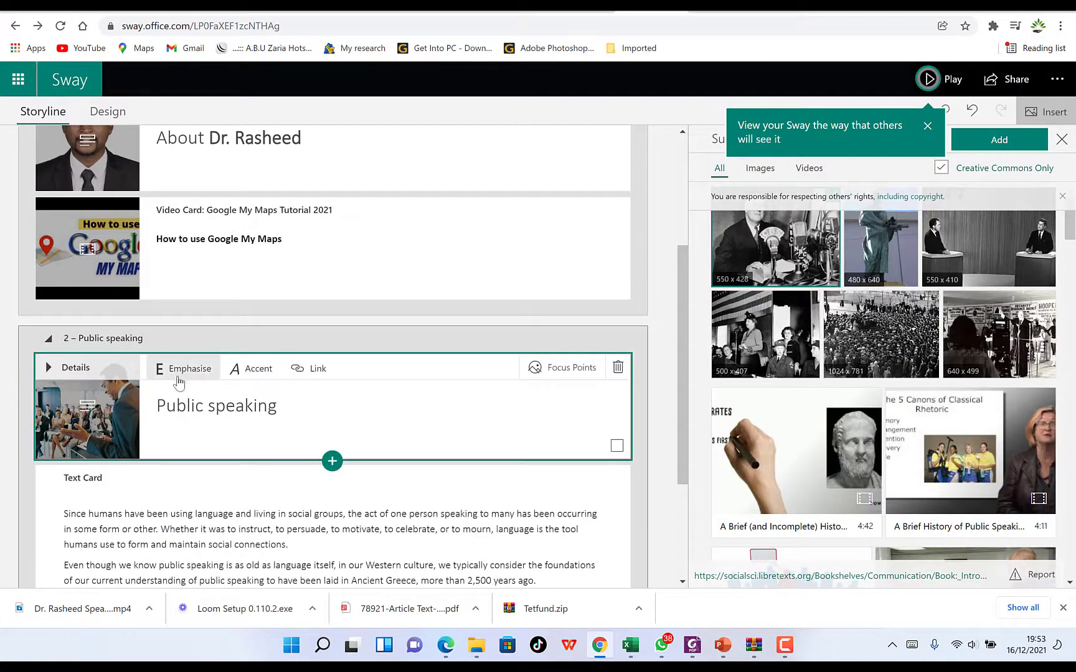
click(584, 372)
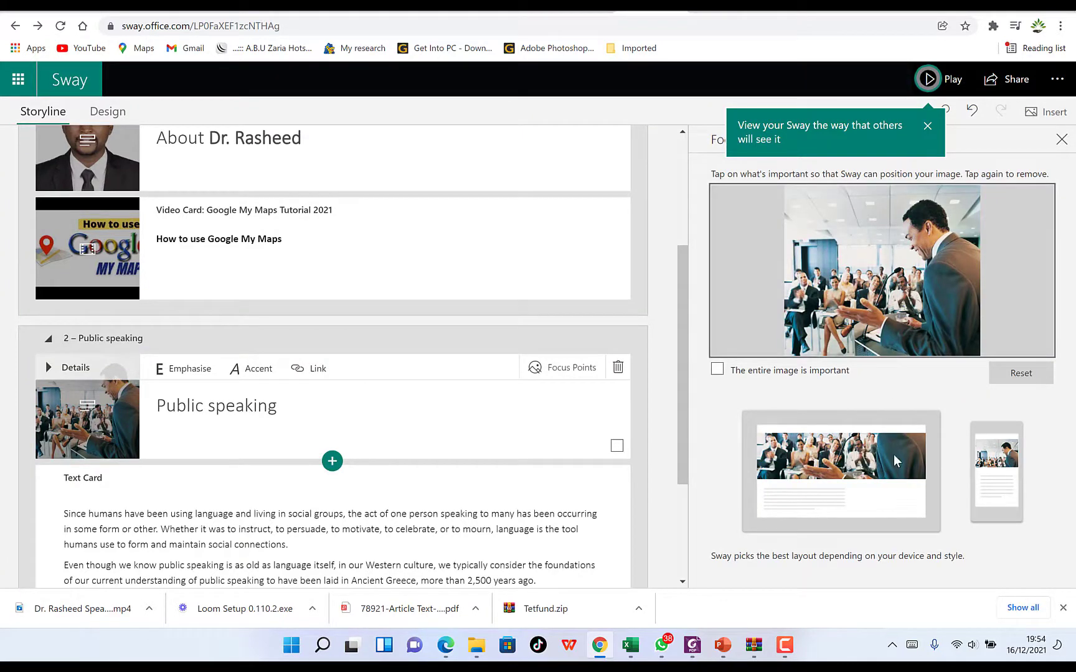
click(918, 228)
click(922, 204)
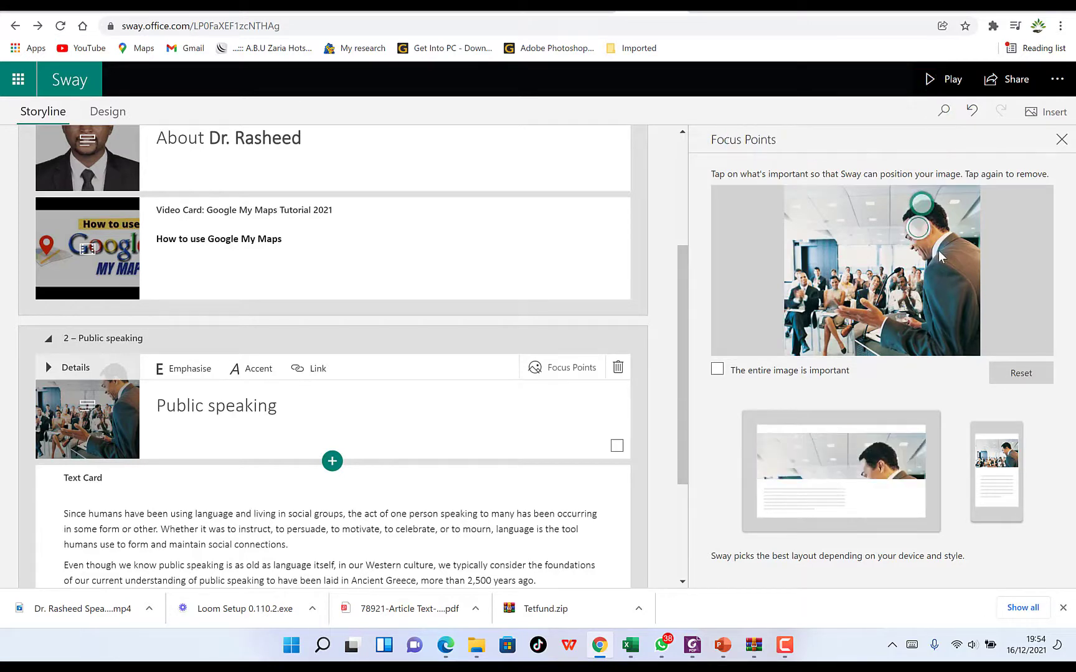
Add focus points on the speaker's shoulder and across the audience, reposition one audience point, and close the focus point settings.
click(938, 251)
click(883, 268)
click(952, 257)
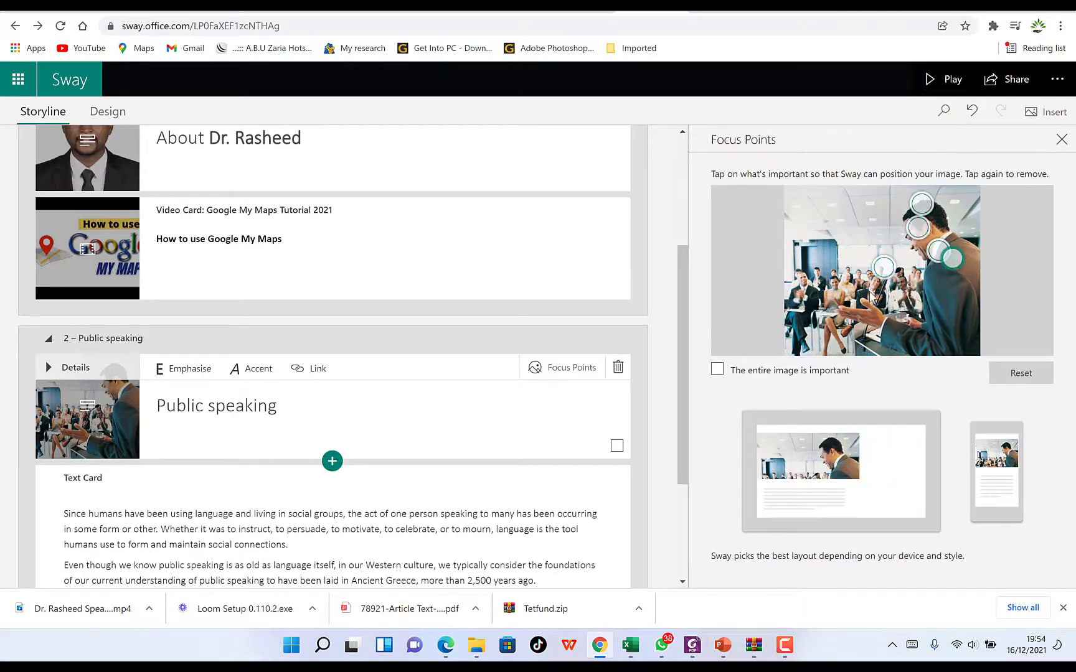
click(844, 302)
click(812, 297)
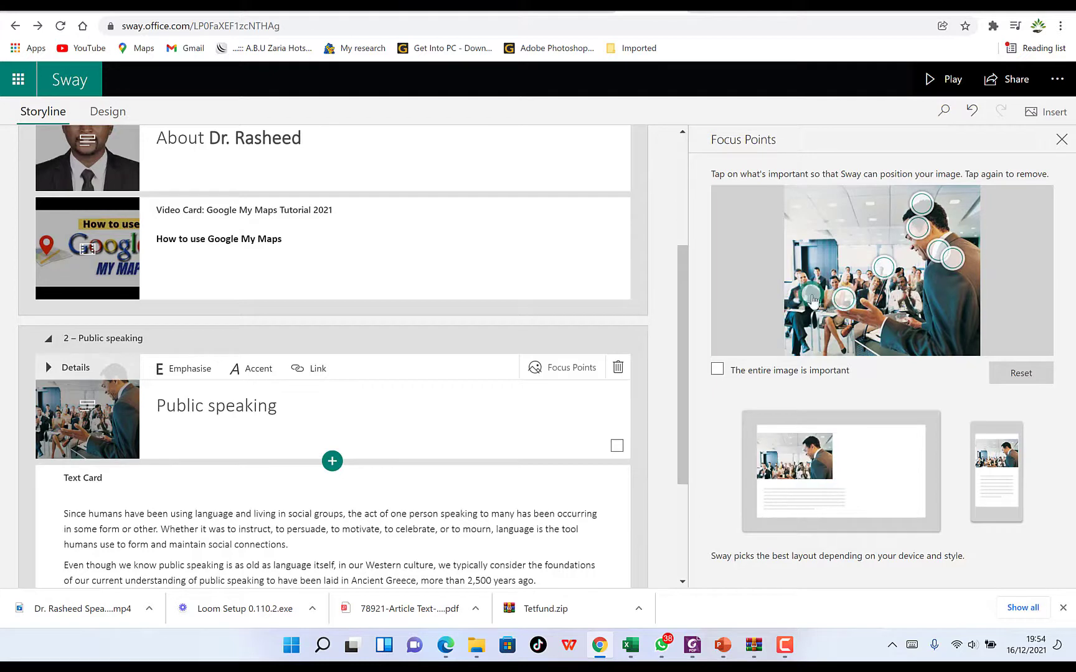
click(858, 267)
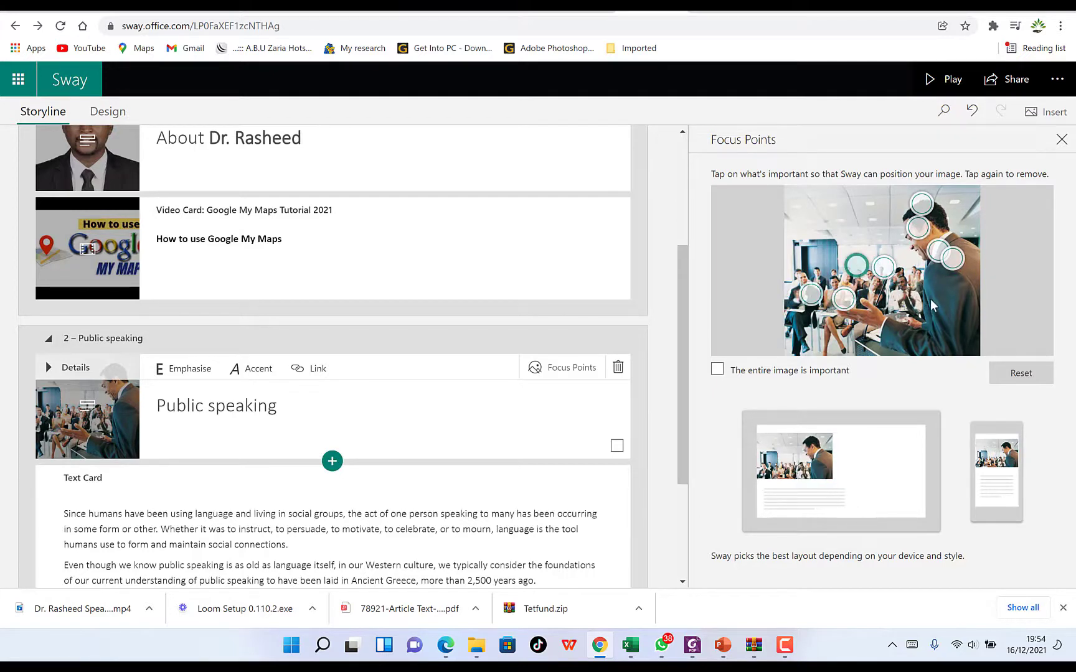
click(949, 276)
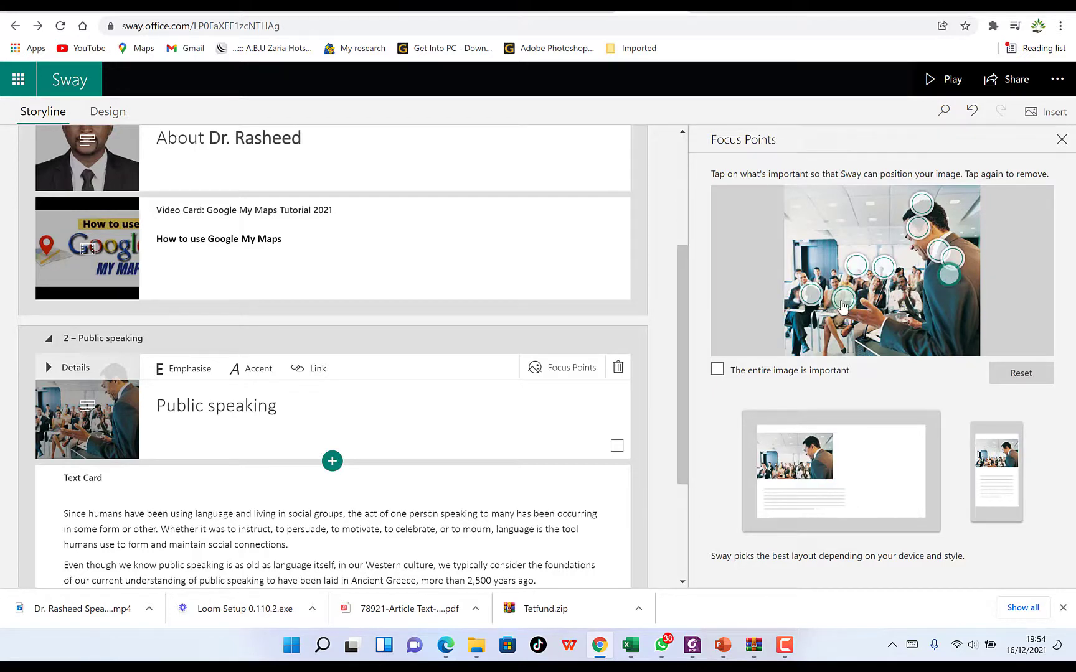
drag(840, 301, 834, 289)
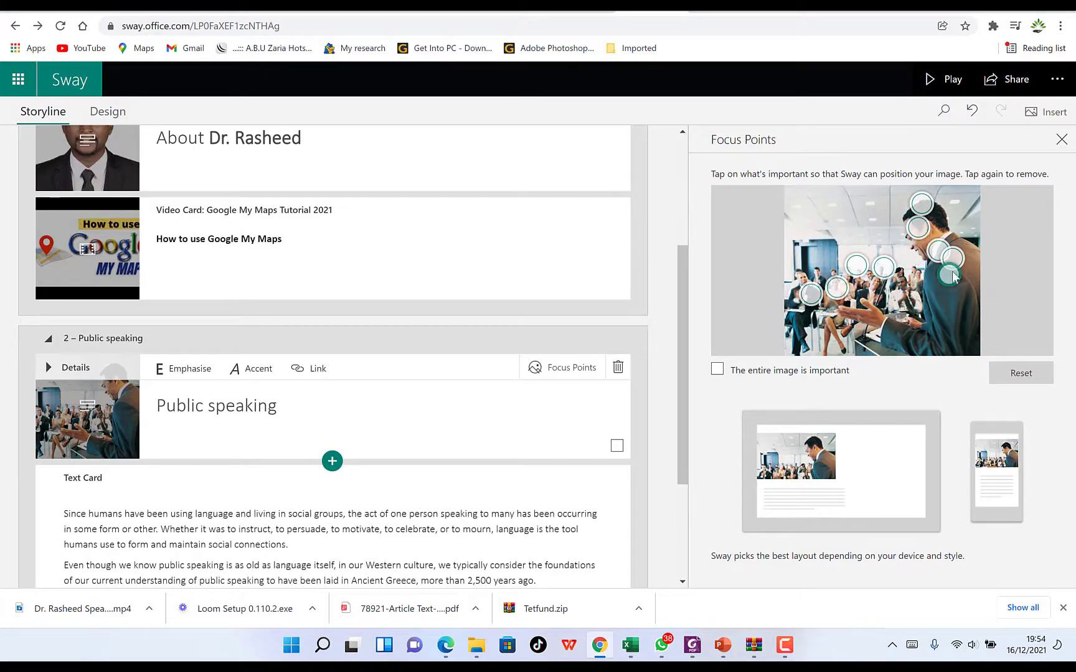
click(1061, 140)
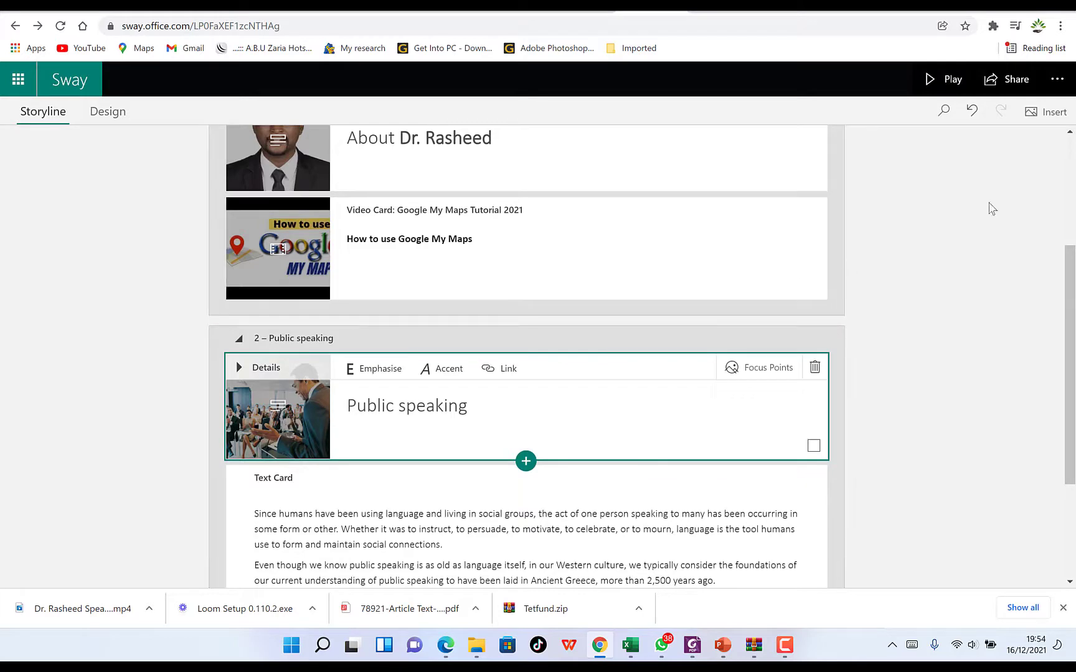
Review the design of the Public speaking image and text, and return to the title.
click(107, 113)
scroll(541, 404, down, 10)
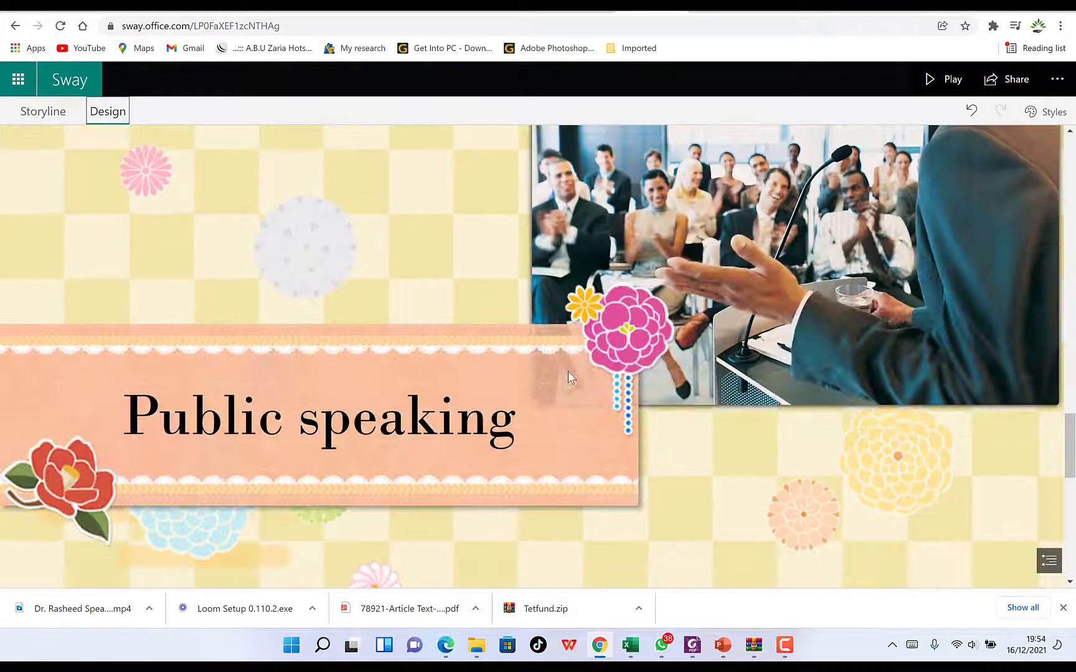
scroll(610, 391, down, 8)
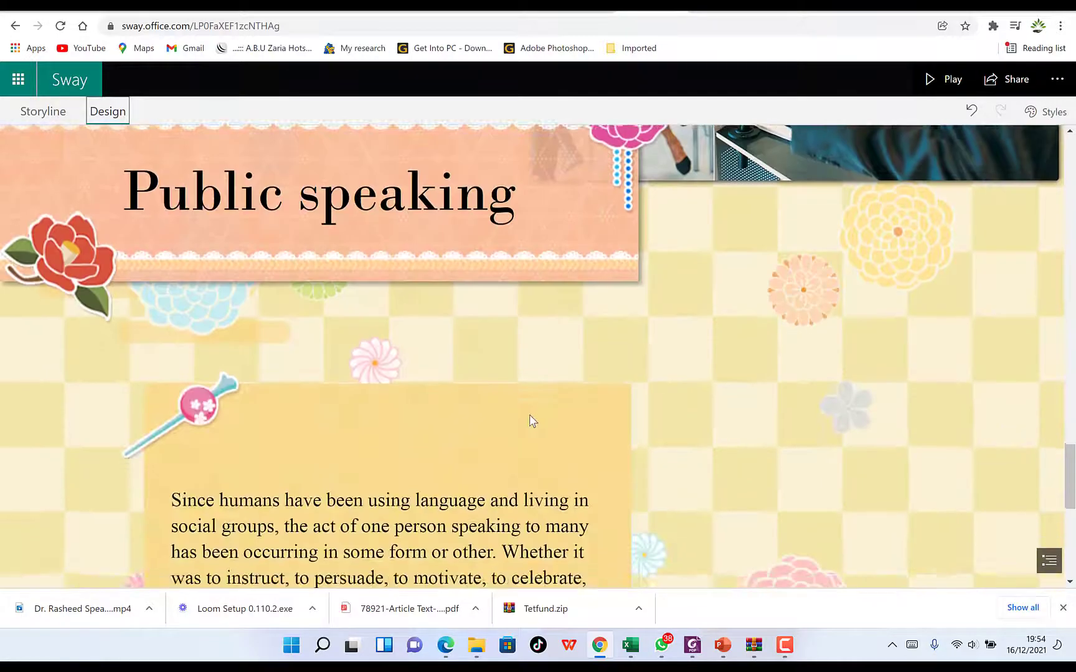
scroll(499, 393, up, 15)
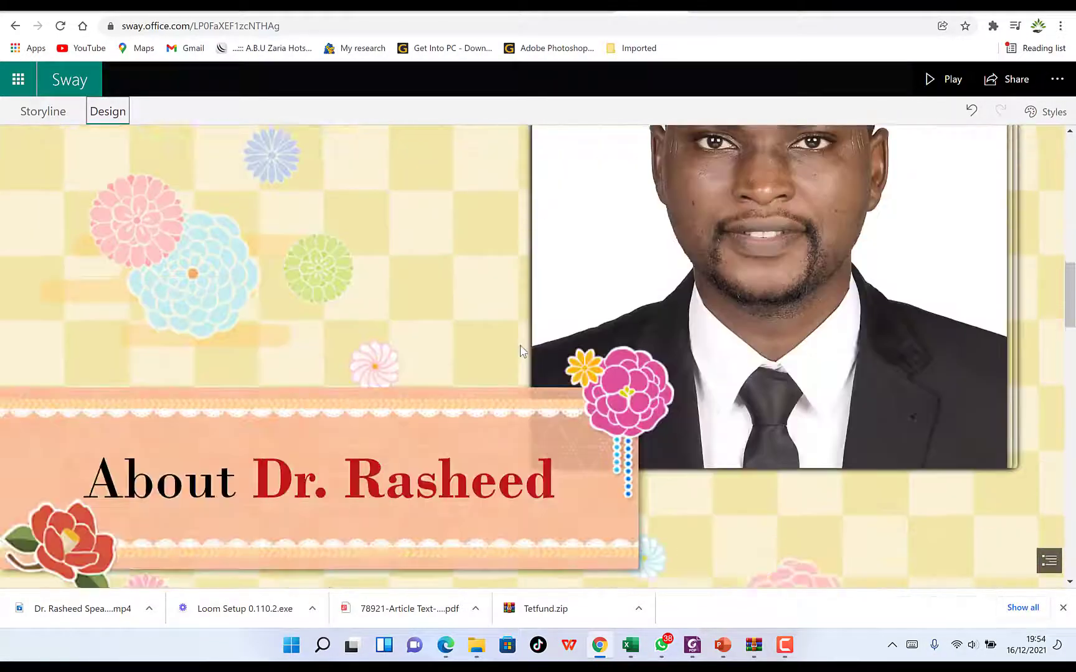
scroll(679, 306, up, 5)
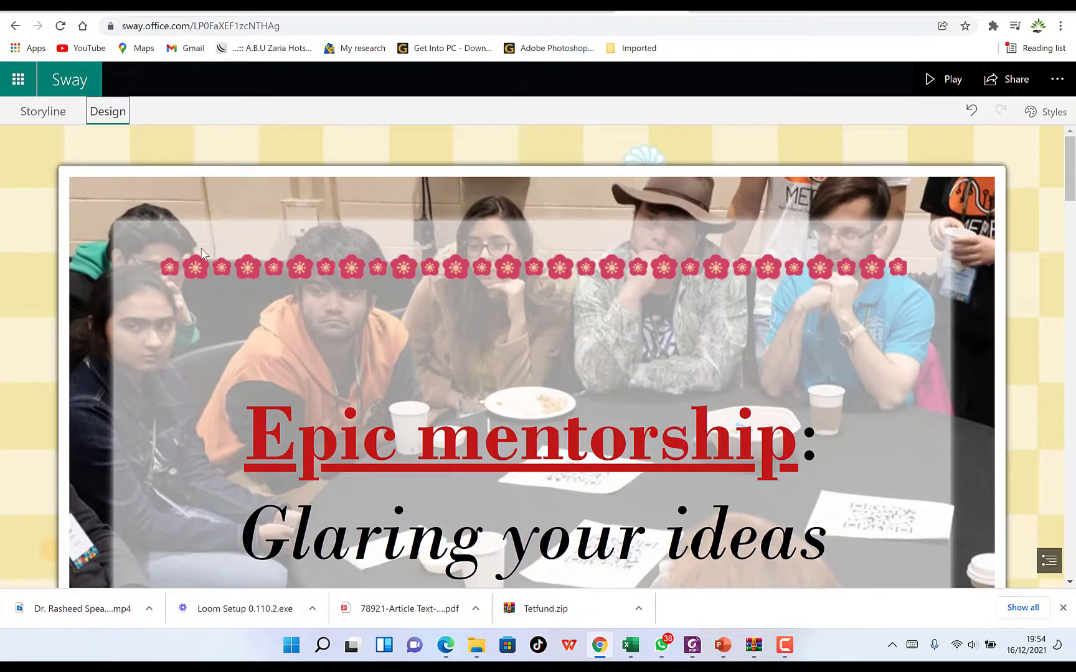
Play the Sway and review it from the title through the end of the Public speaking text, returning to the title.
click(942, 89)
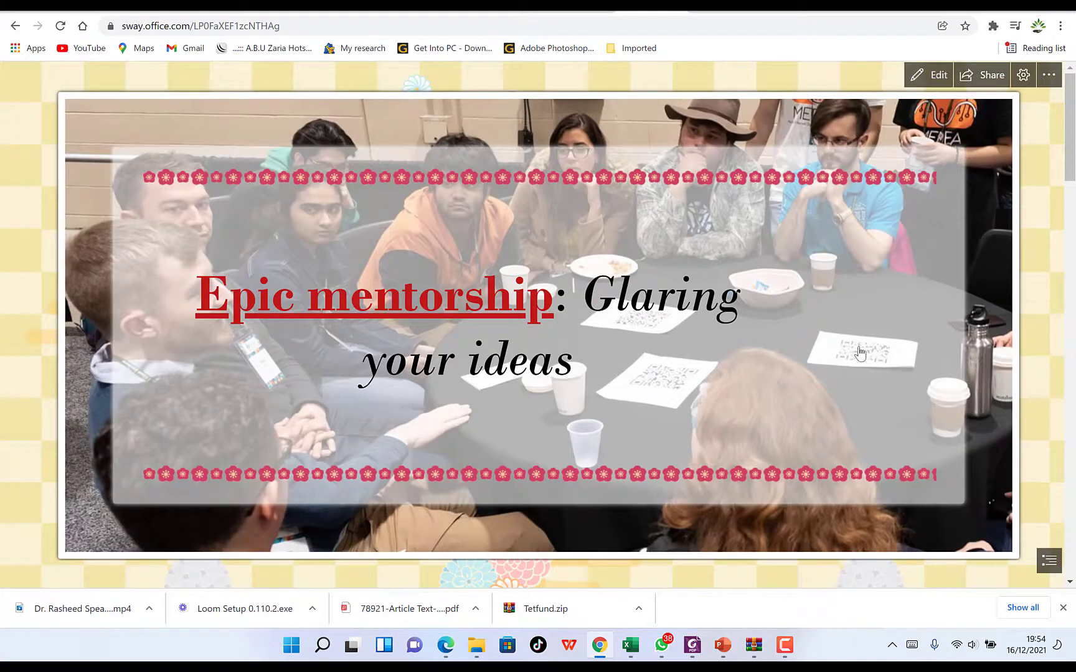
scroll(862, 354, down, 5)
scroll(863, 355, down, 4)
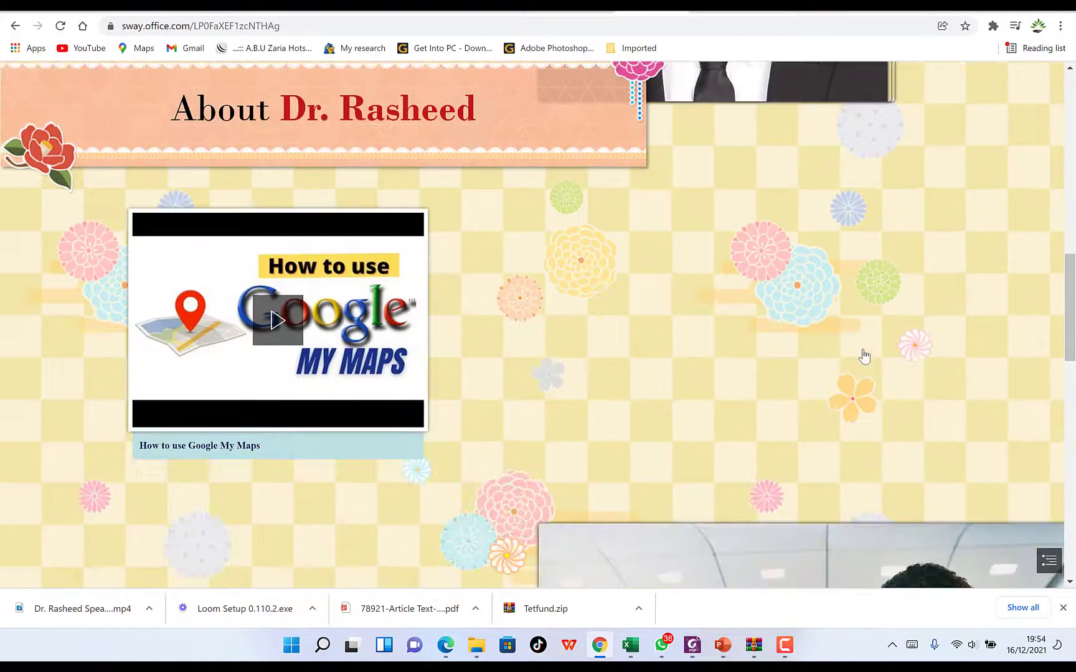
scroll(864, 356, down, 10)
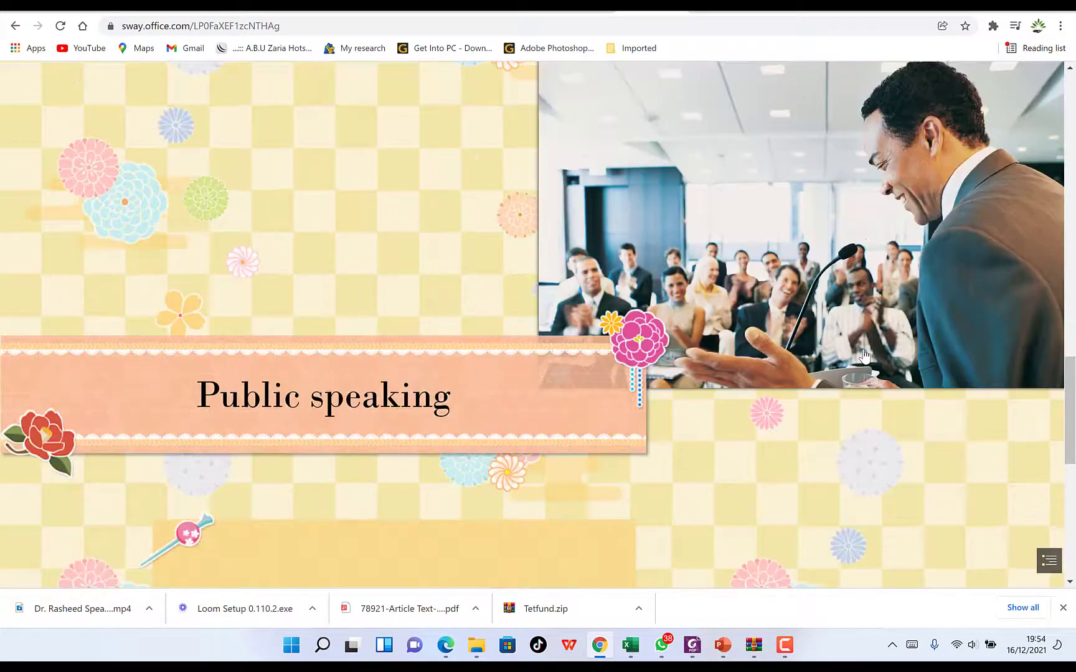
scroll(863, 350, down, 8)
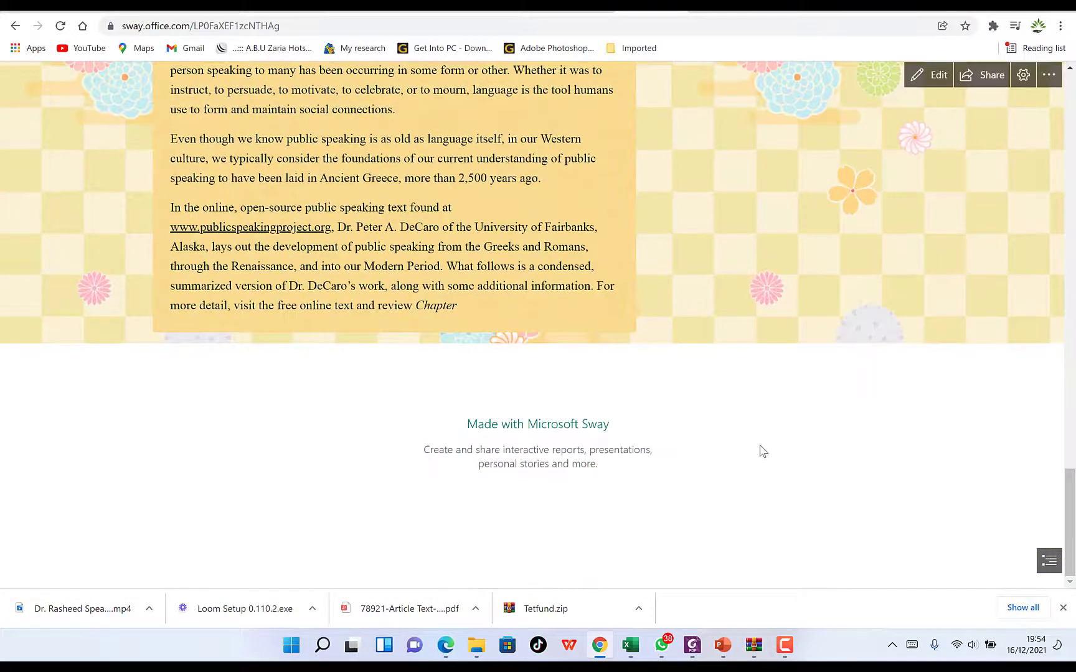
scroll(753, 464, up, 12)
scroll(772, 455, up, 15)
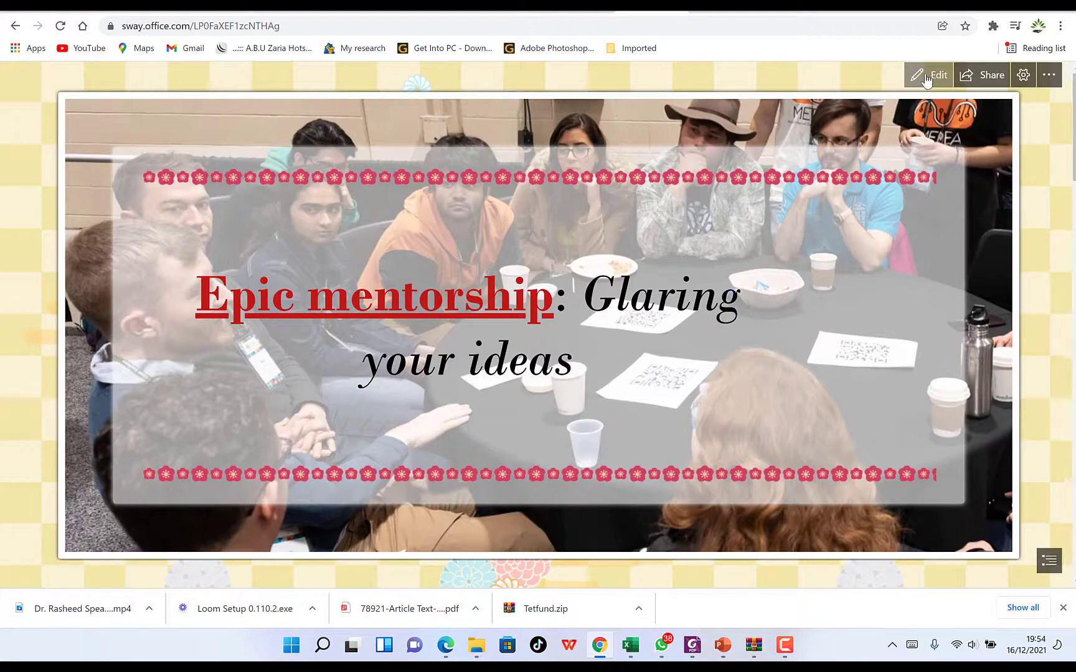
Set the sharing invitation to edit and copy the link.
click(993, 77)
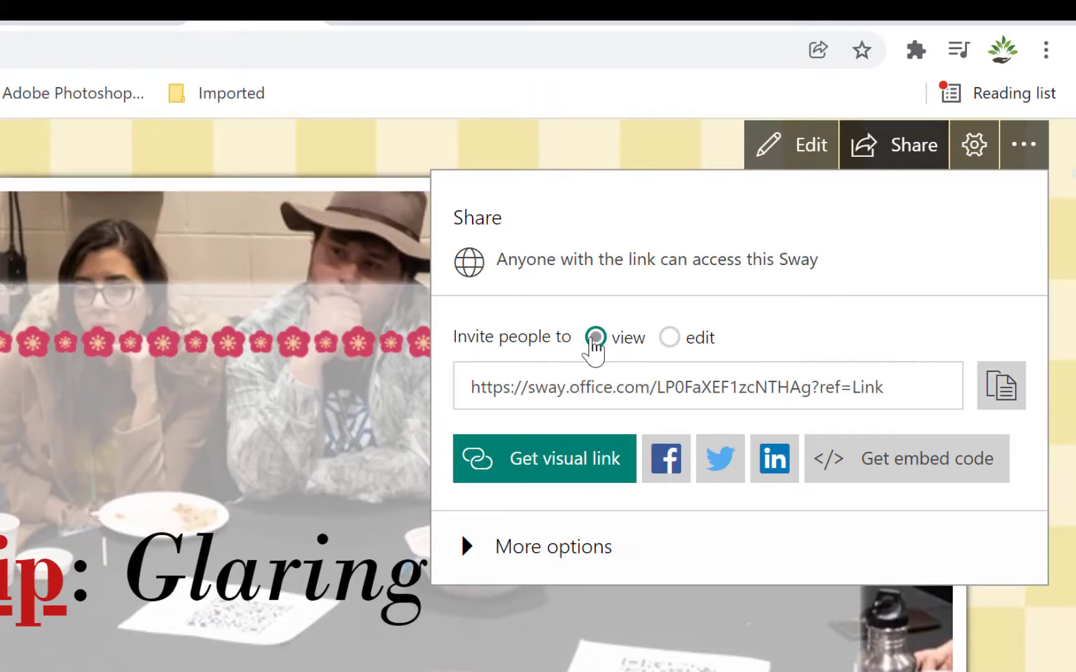
click(670, 338)
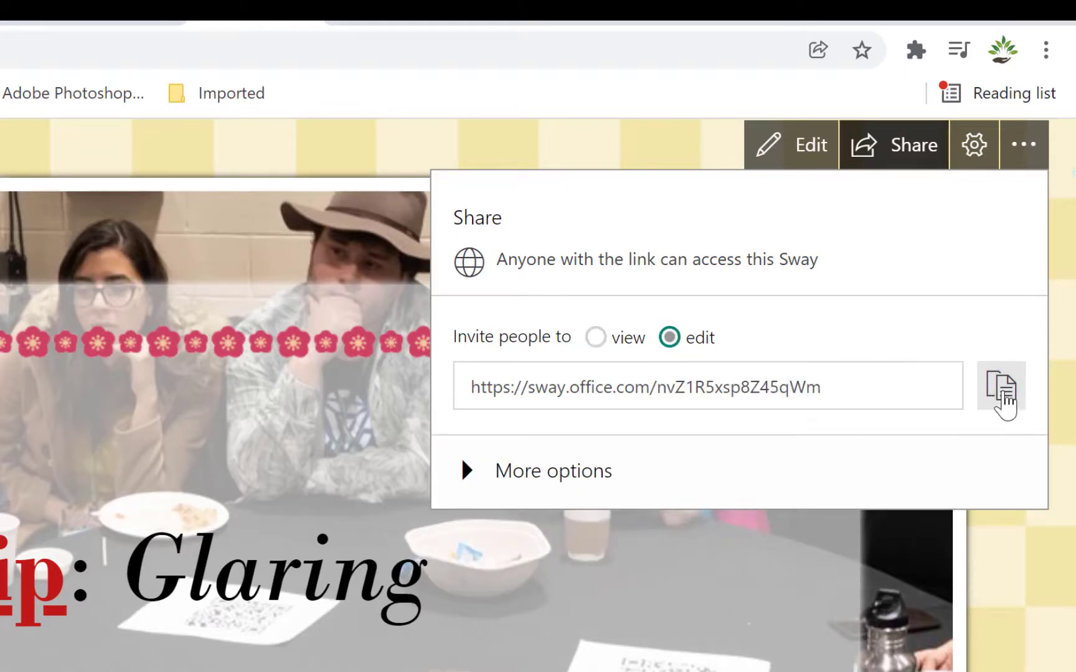
click(1004, 399)
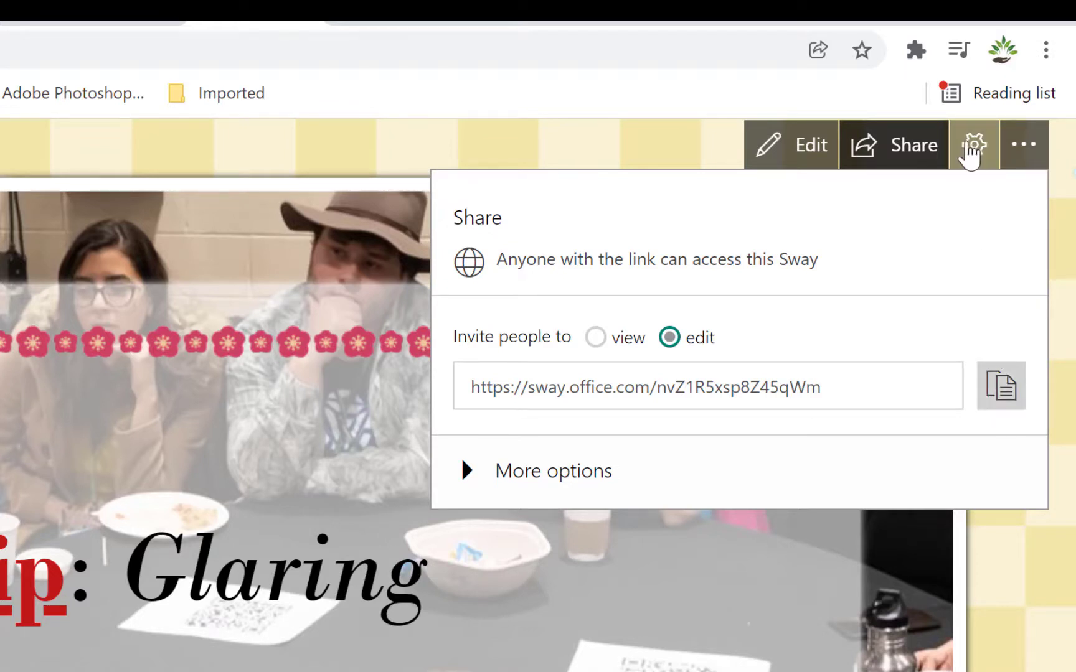
Examine the layout and animation settings and the export format choices, and close the export dialog without exporting.
click(973, 156)
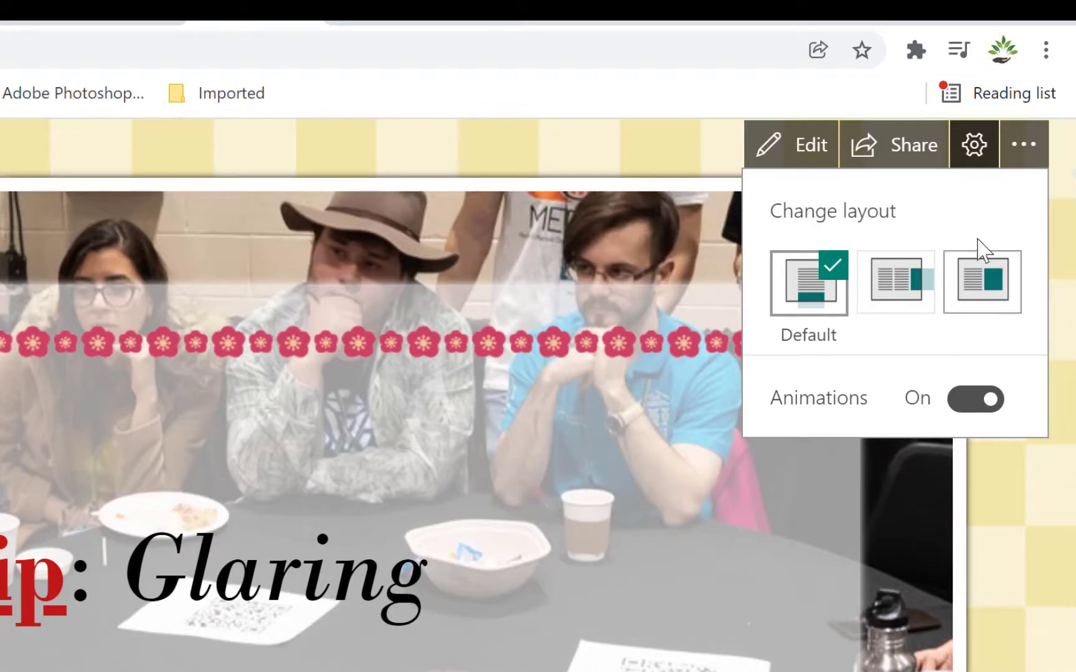
click(1017, 152)
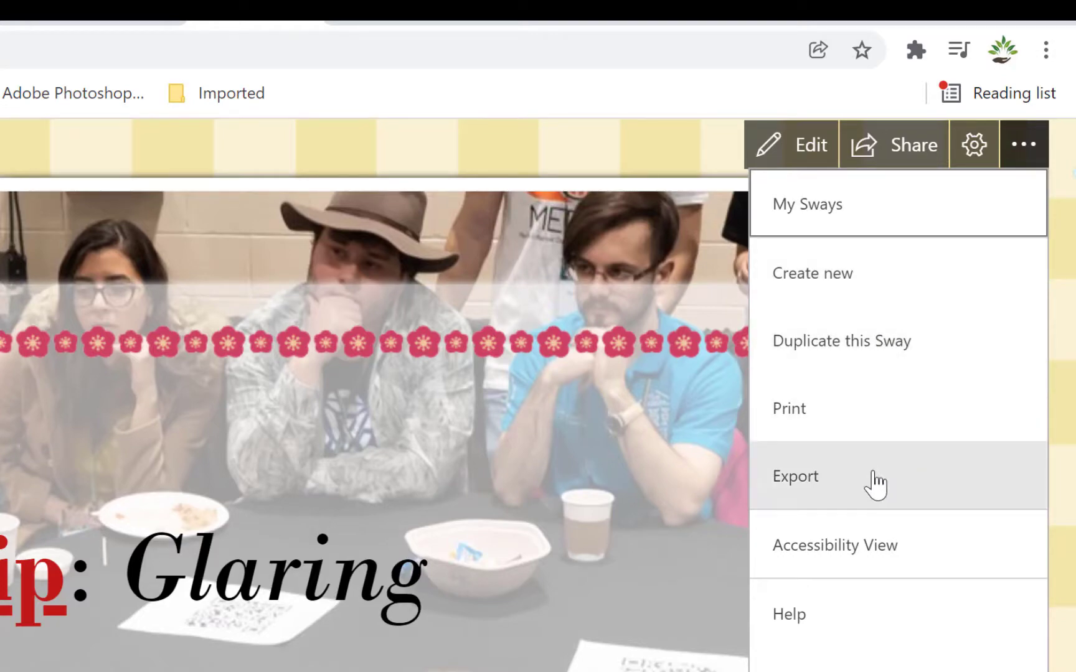
click(875, 483)
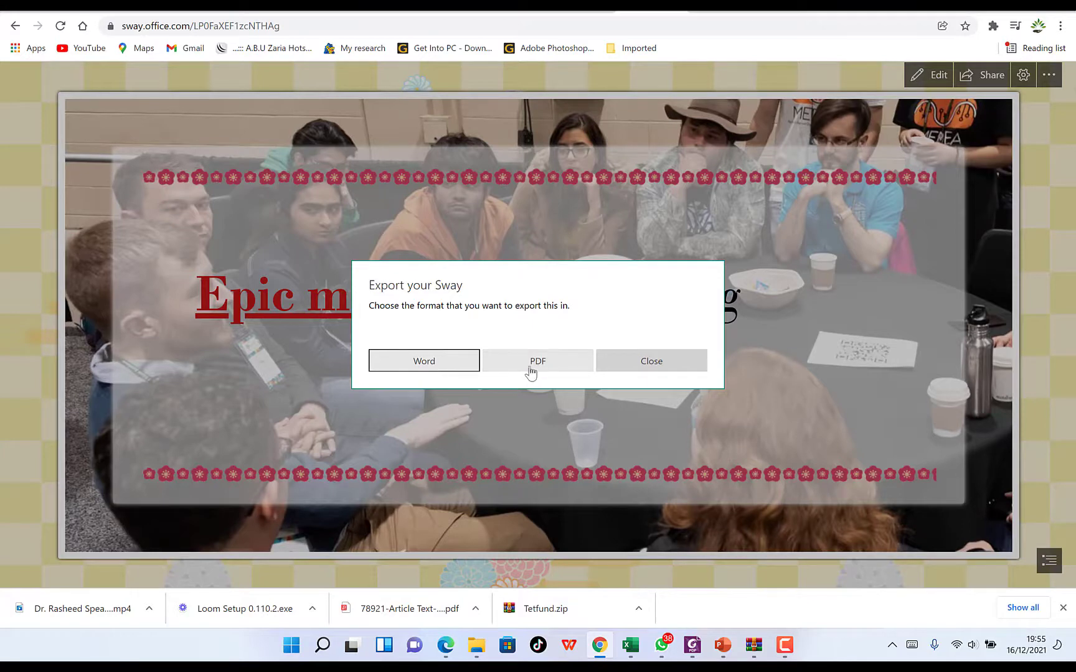
click(652, 375)
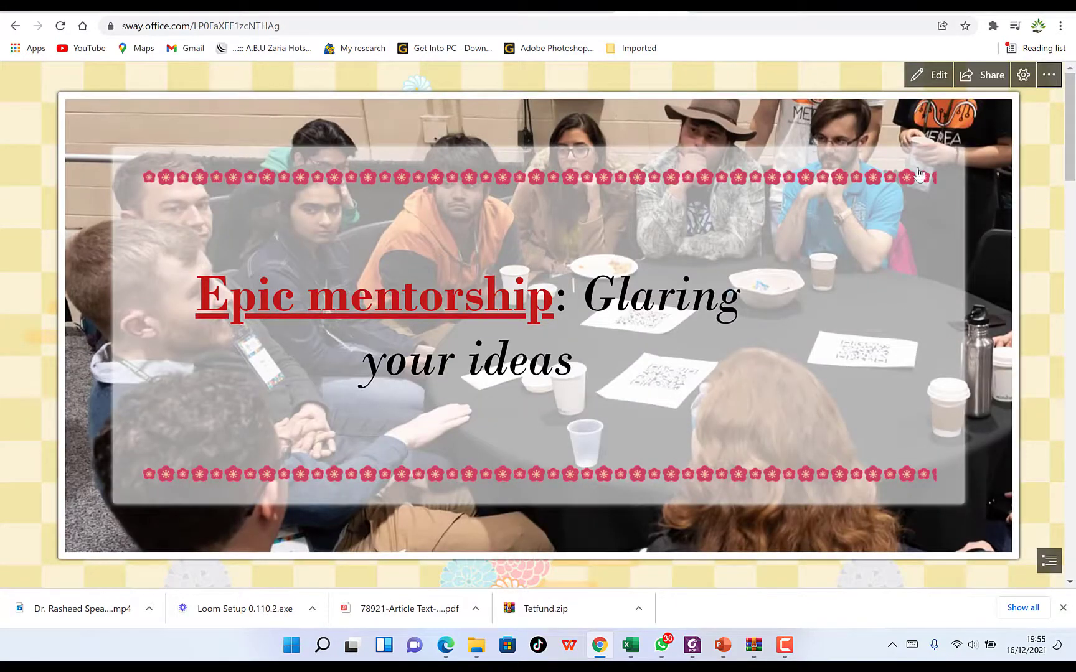
Use the section navigation to visit the Epic mentorship title and the mentor section.
click(1049, 561)
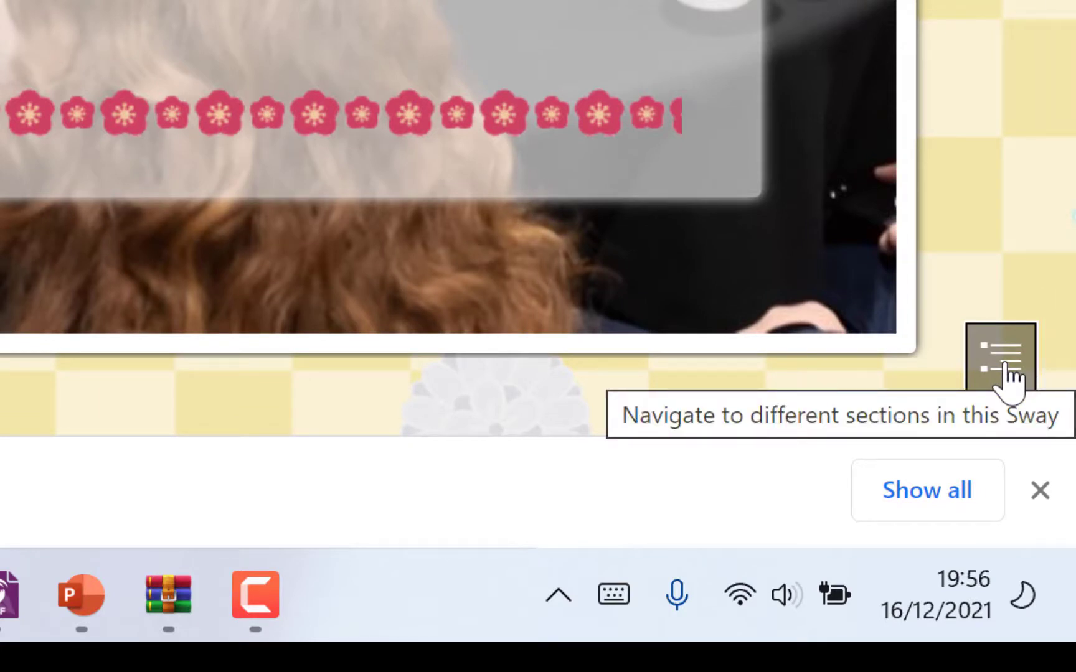
click(1010, 380)
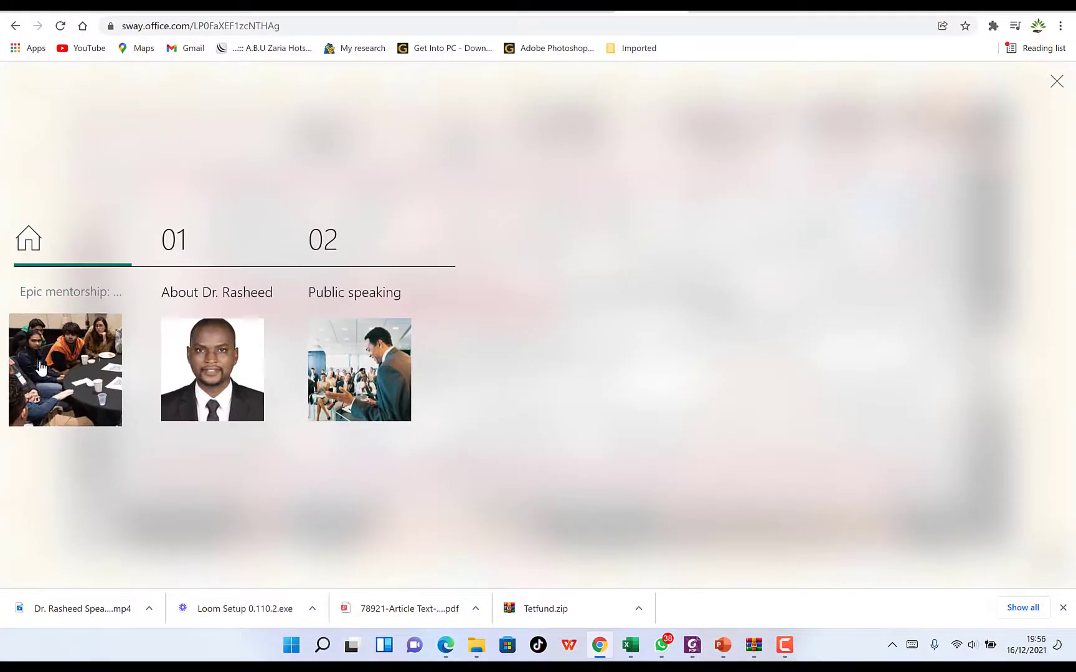
click(40, 366)
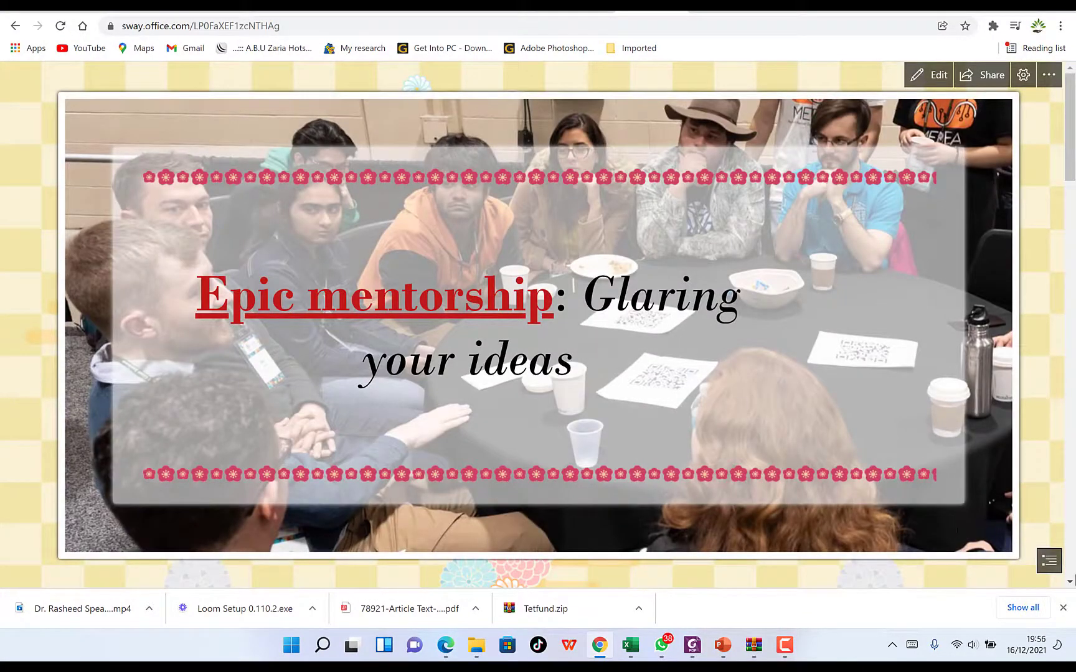
click(1049, 560)
click(225, 357)
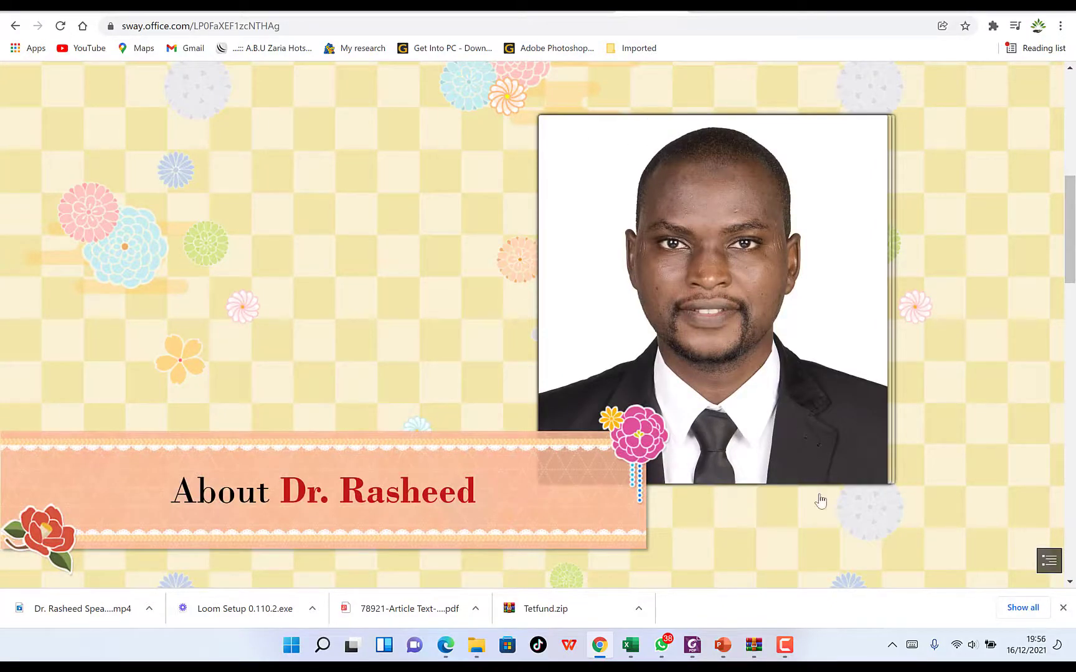
Jump to the Public speaking section through the section navigation and view its text to the end.
click(1049, 560)
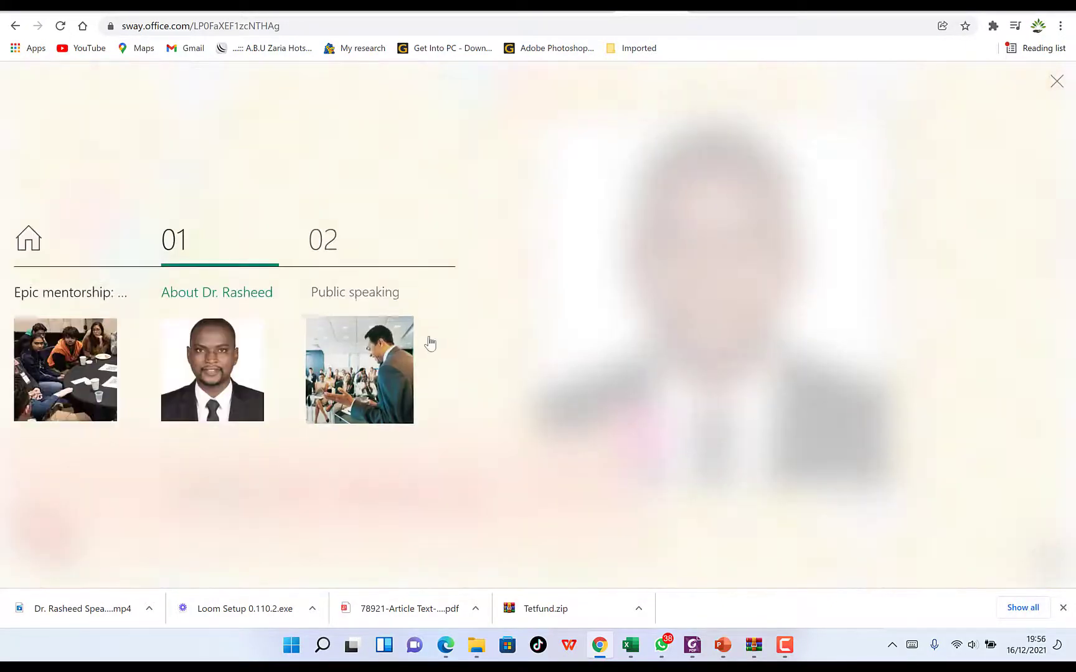
click(430, 342)
scroll(561, 311, down, 10)
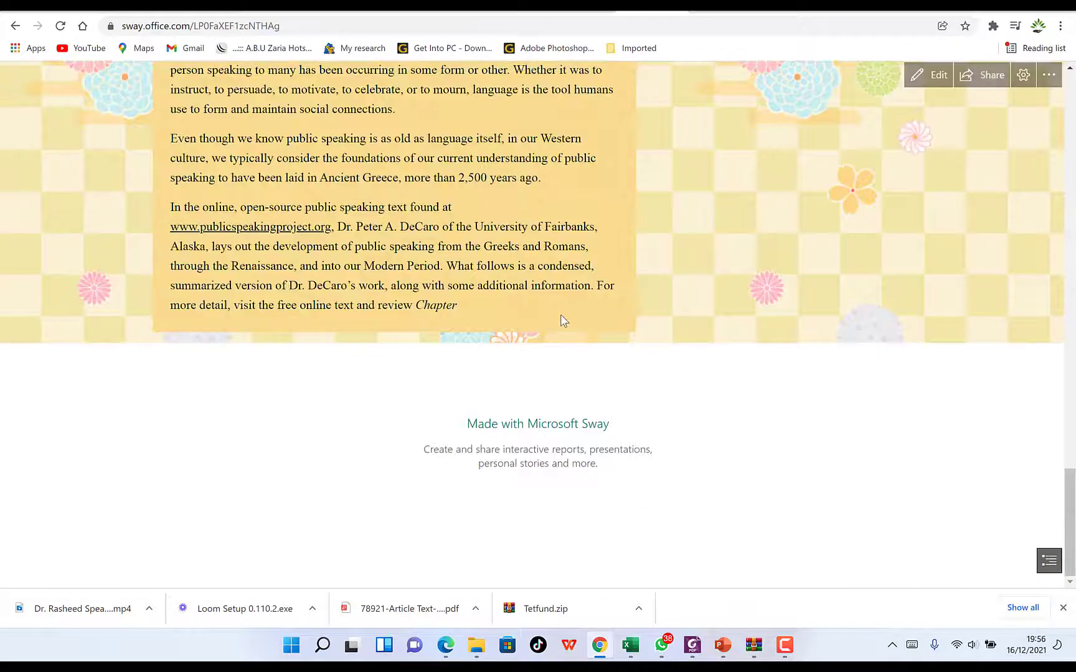
Return to the title and open the My Sways page.
scroll(560, 317, up, 10)
click(1049, 74)
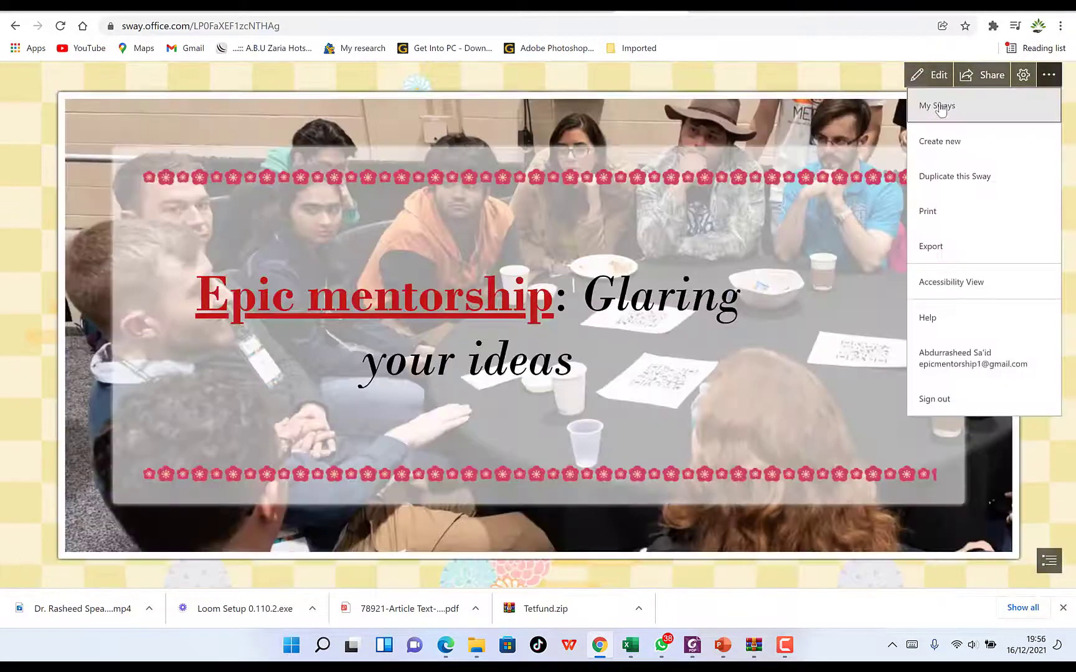
click(973, 112)
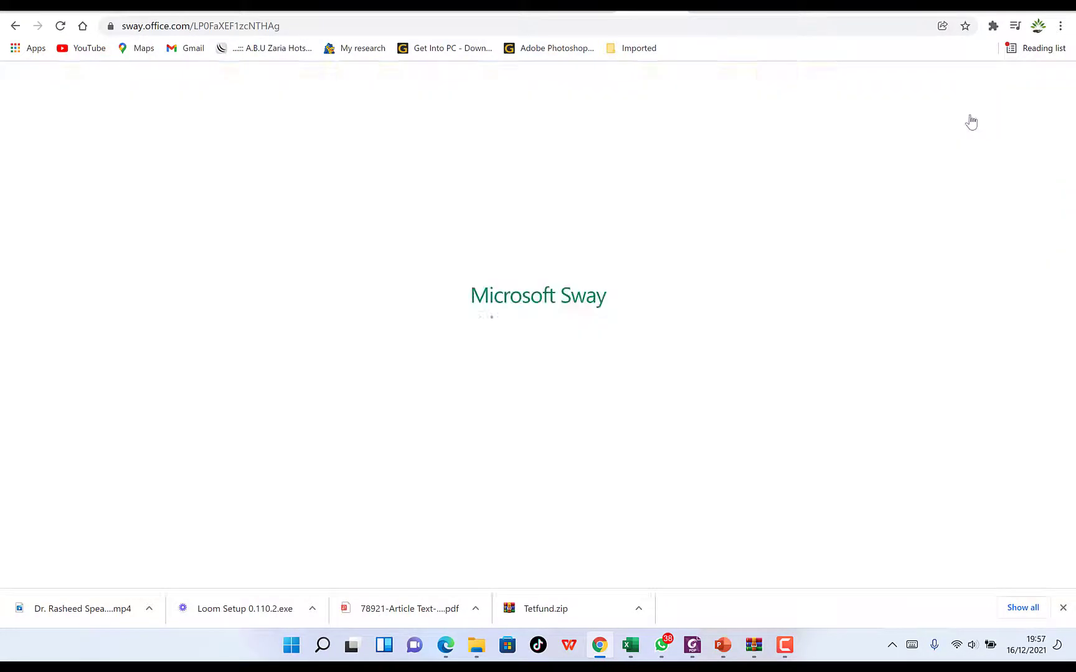